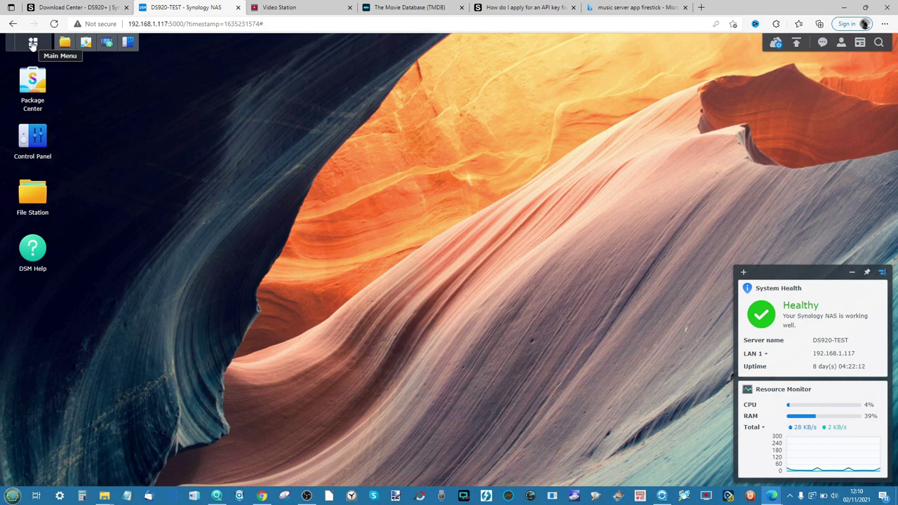
Review the QuickConnect settings under External Access and the Synology Account page in Control Panel, and close it.
{"action": "left_click", "coordinate": [128, 42]}
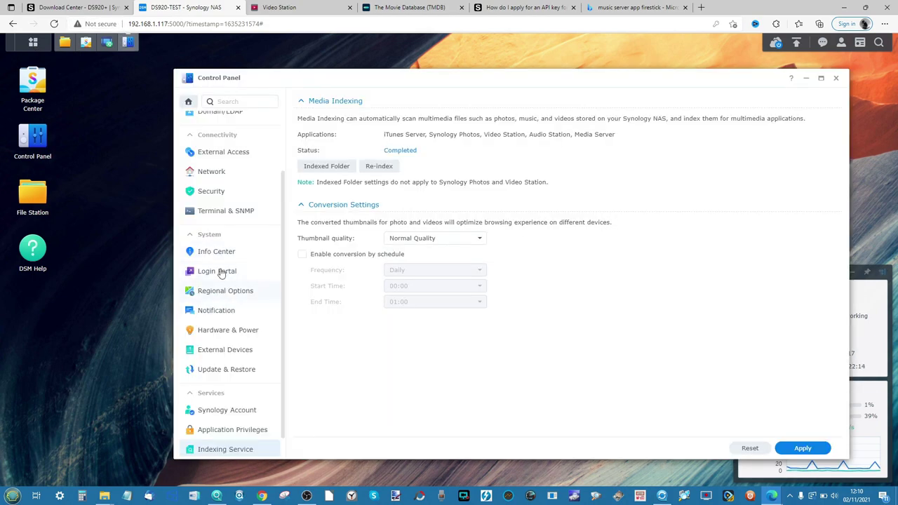
{"action": "scroll", "coordinate": [230, 365], "scroll_direction": "up", "scroll_amount": 2}
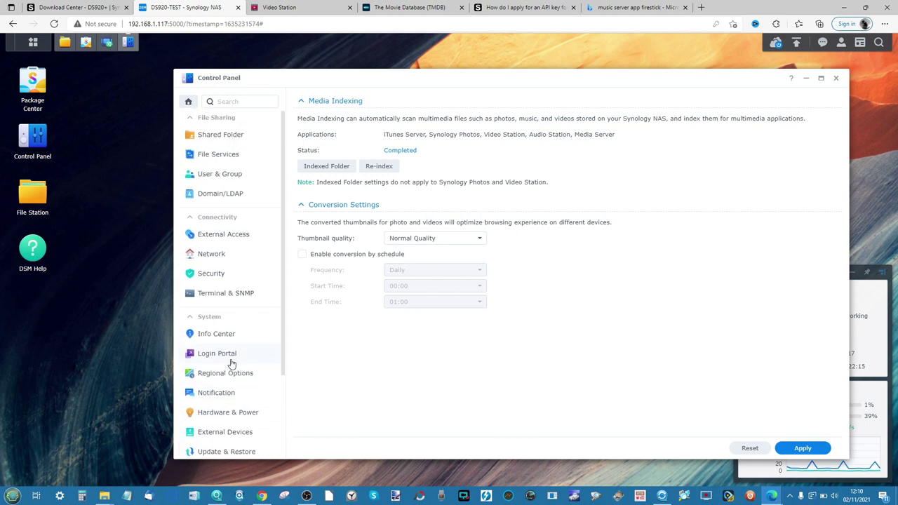
{"action": "left_click", "coordinate": [216, 237]}
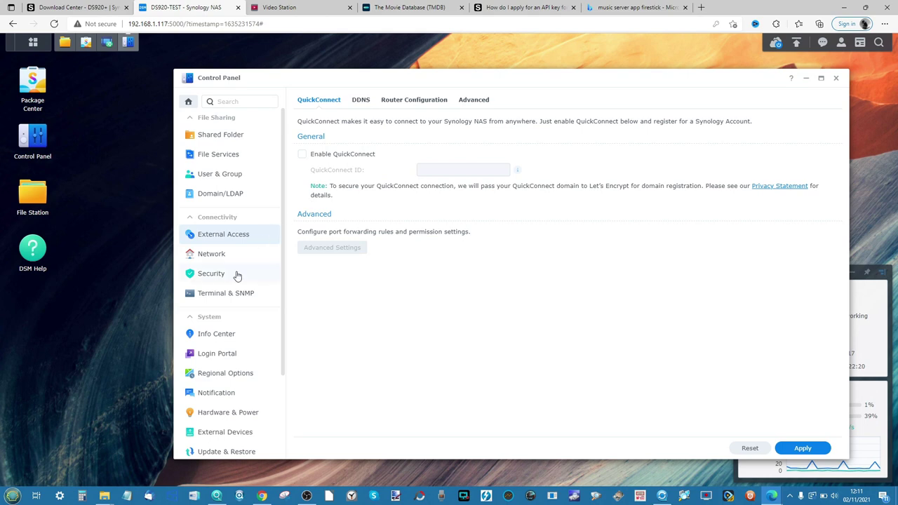
{"action": "scroll", "coordinate": [237, 275], "scroll_direction": "down", "scroll_amount": 3}
{"action": "left_click", "coordinate": [214, 382]}
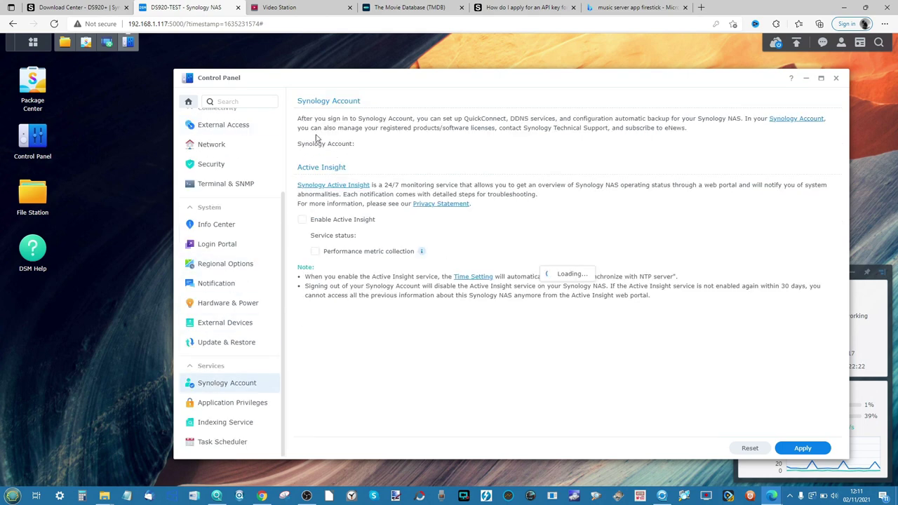
{"action": "scroll", "coordinate": [222, 328], "scroll_direction": "up", "scroll_amount": 3}
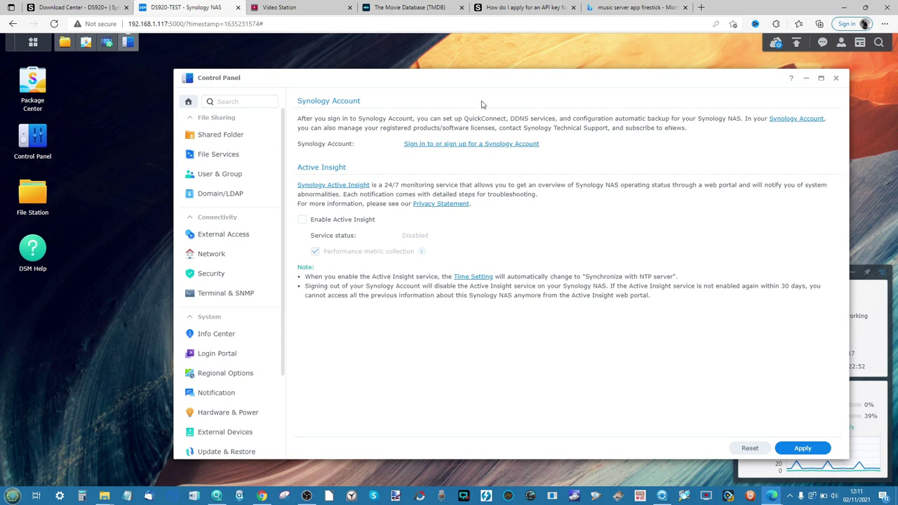
{"action": "left_click", "coordinate": [239, 245]}
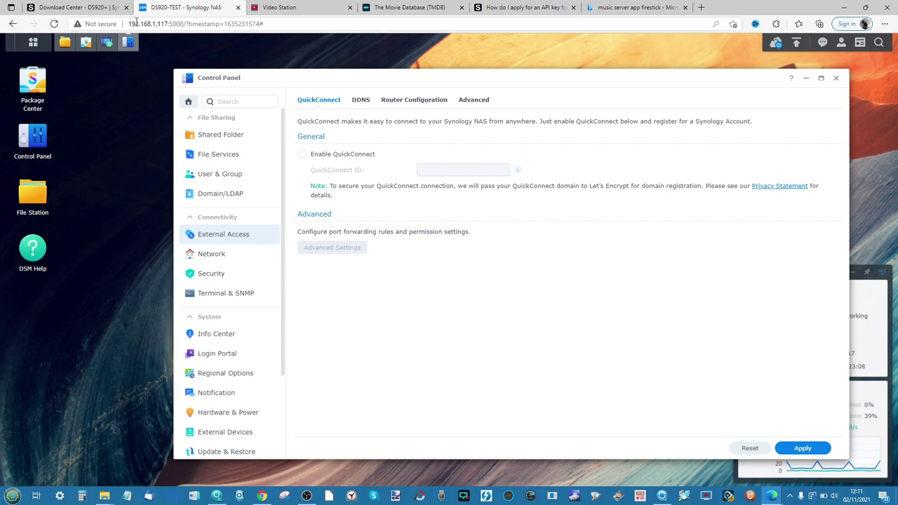
{"action": "left_click", "coordinate": [835, 79]}
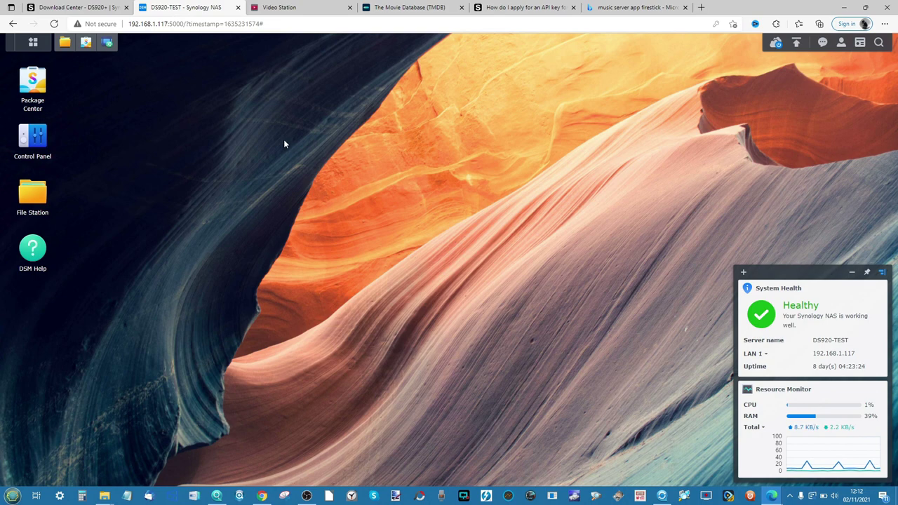
View the Media Server general settings and the Video Station home page, and return to the NAS desktop.
{"action": "left_click", "coordinate": [107, 42]}
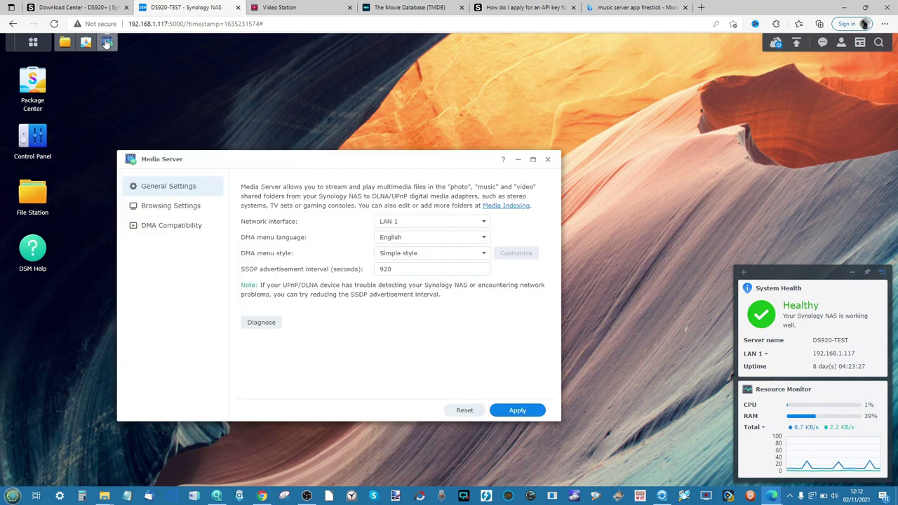
{"action": "left_click", "coordinate": [517, 160]}
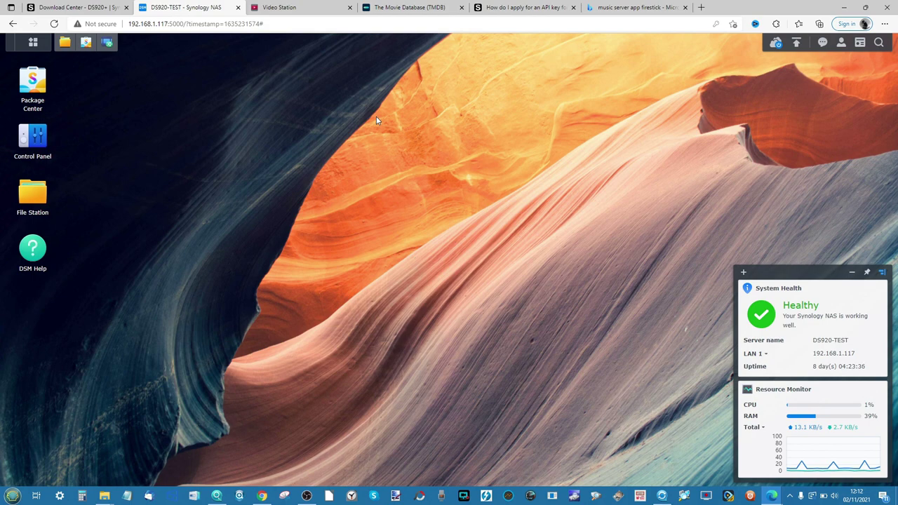
{"action": "left_click", "coordinate": [279, 7]}
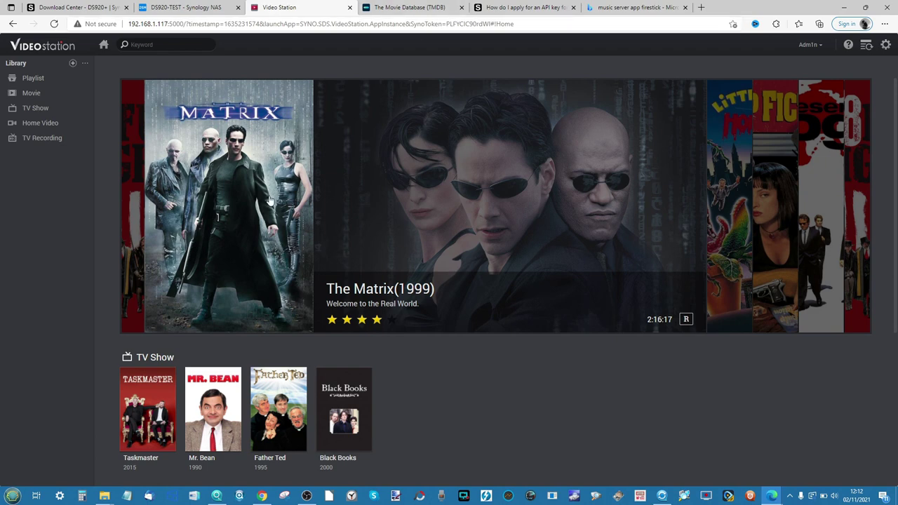
{"action": "left_click", "coordinate": [191, 8]}
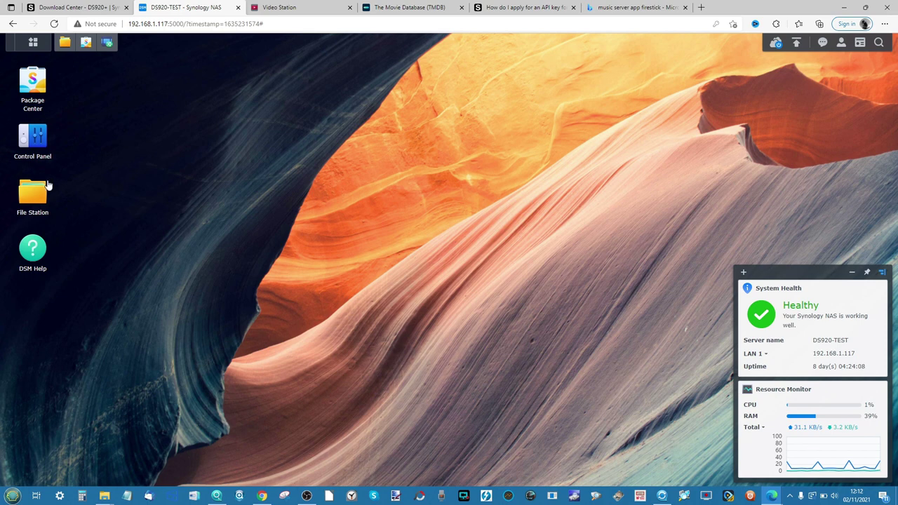
Open the list of indexed folders in the Control Panel's Indexing Service settings.
{"action": "left_click", "coordinate": [39, 142]}
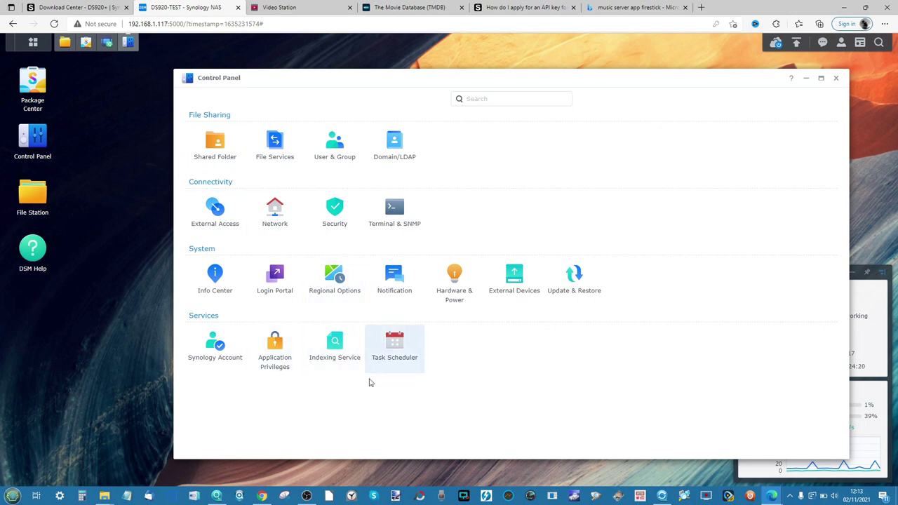
{"action": "left_click", "coordinate": [337, 351]}
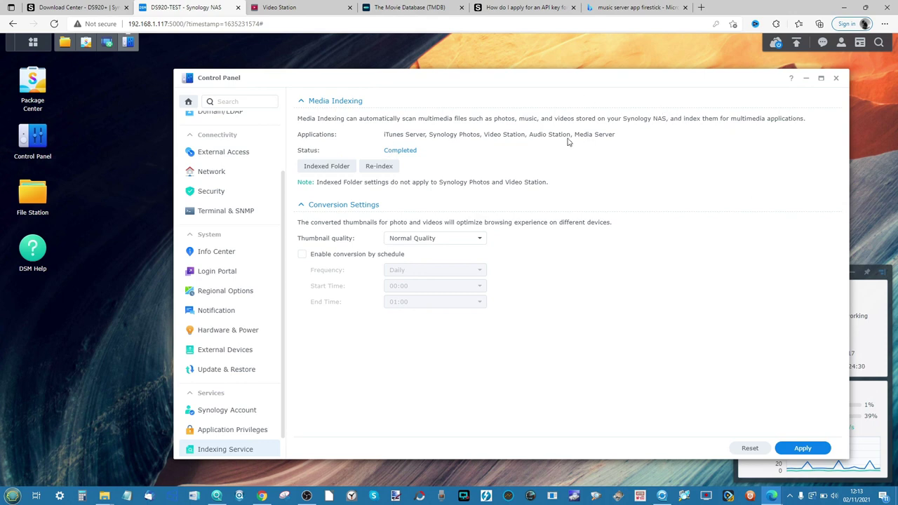
{"action": "left_click", "coordinate": [327, 169]}
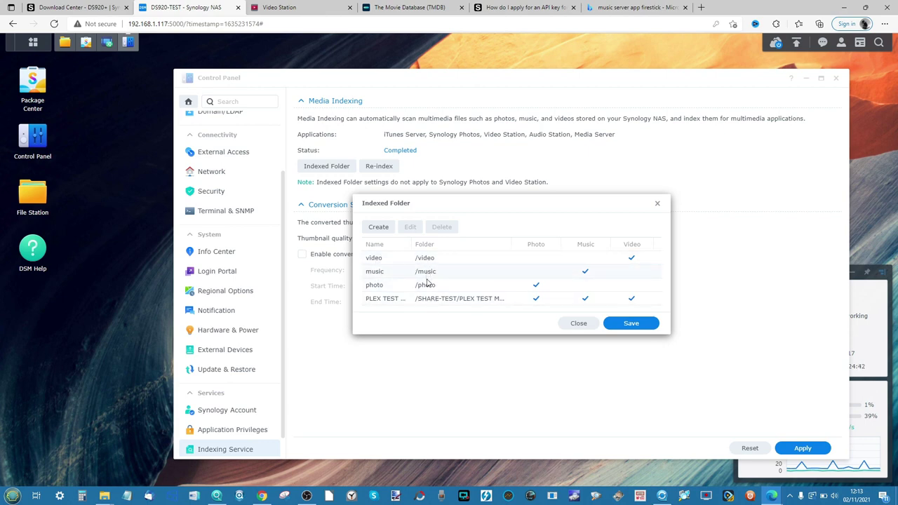
Reopen File Station in a fresh window, view the video, photo and music shared folders, and minimise it.
{"action": "left_click", "coordinate": [65, 42]}
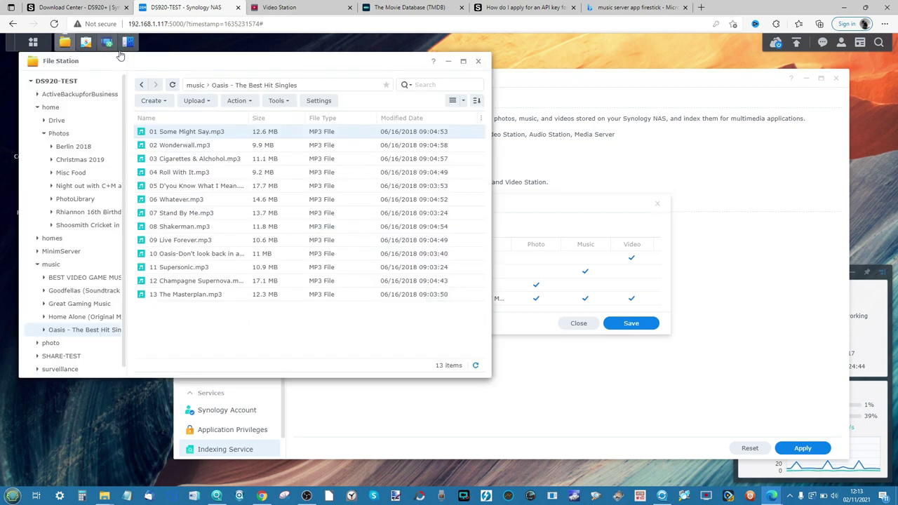
{"action": "left_click", "coordinate": [31, 80]}
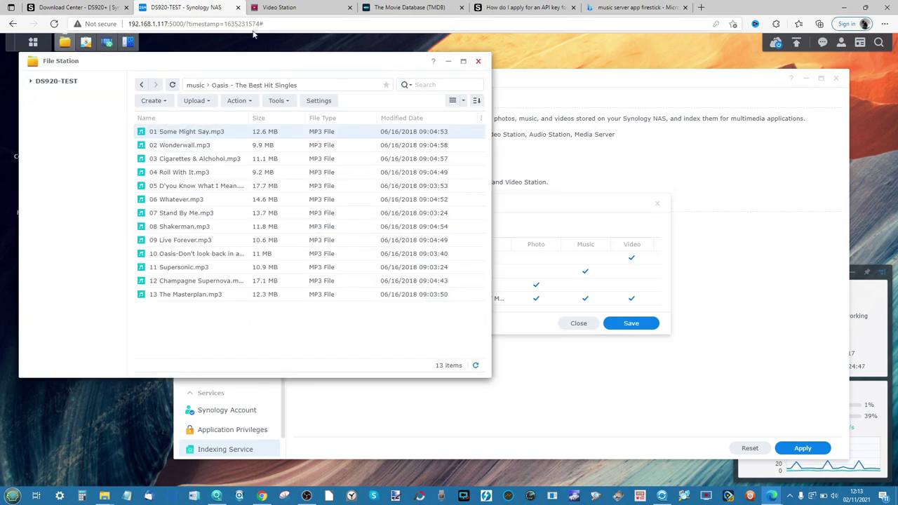
{"action": "left_click", "coordinate": [478, 61]}
{"action": "left_click", "coordinate": [32, 191]}
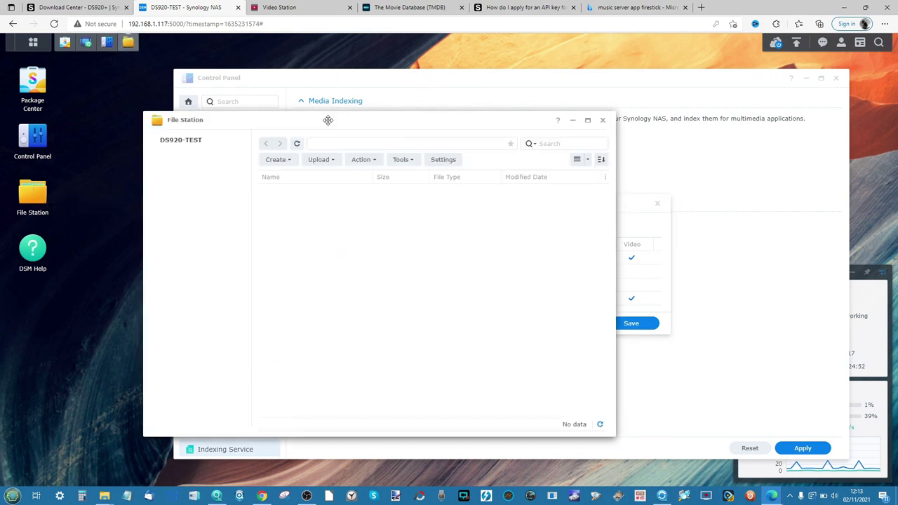
{"action": "left_click_drag", "start_coordinate": [327, 124], "coordinate": [273, 123]}
{"action": "left_click", "coordinate": [124, 262]}
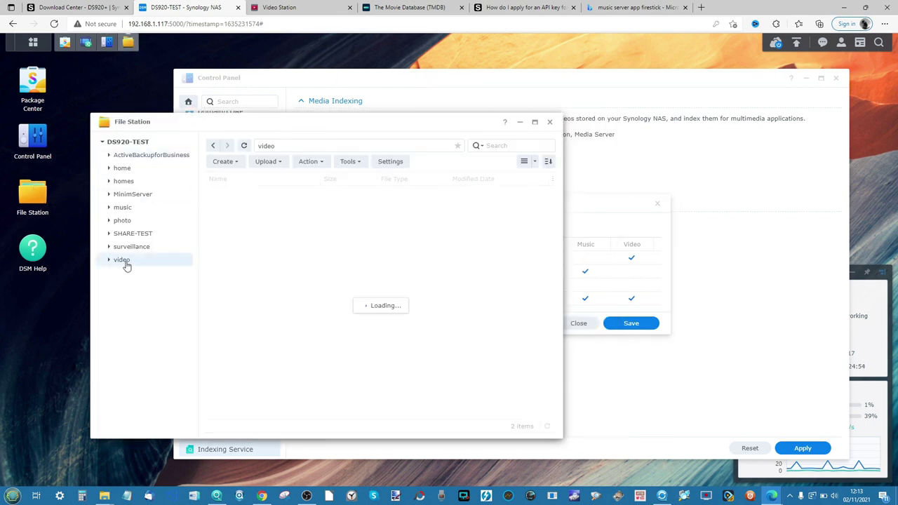
{"action": "left_click", "coordinate": [126, 220]}
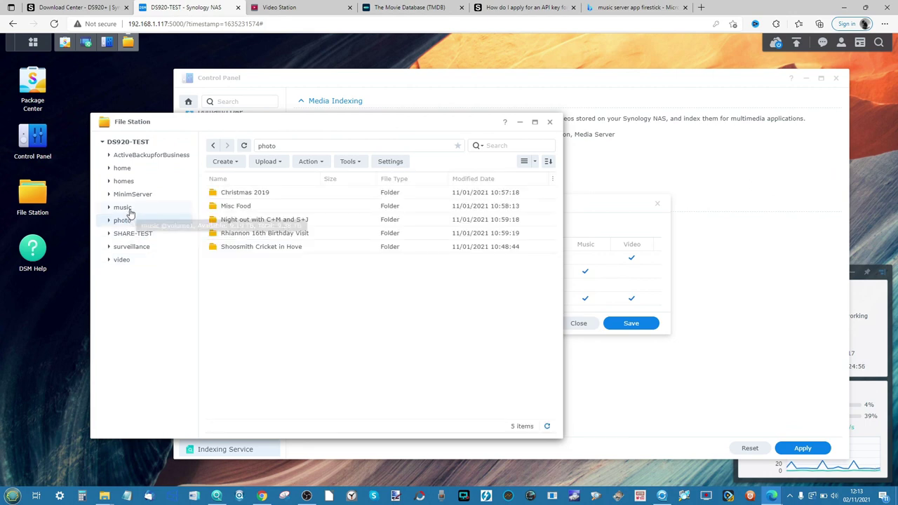
{"action": "left_click", "coordinate": [122, 208]}
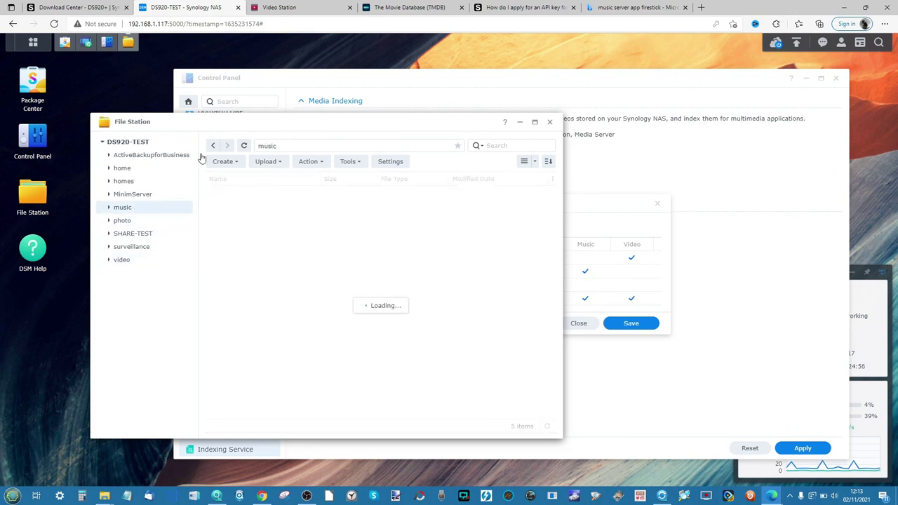
{"action": "left_click", "coordinate": [519, 121]}
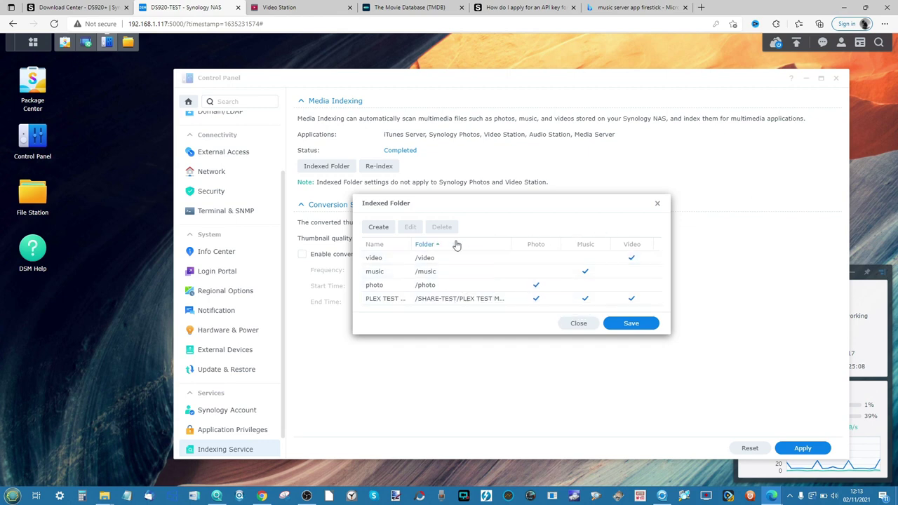
Start a new indexed folder entry named Films that points to the Movies folder in SHARE-TEST/PLEX TEST MEDIA.
{"action": "left_click", "coordinate": [380, 228]}
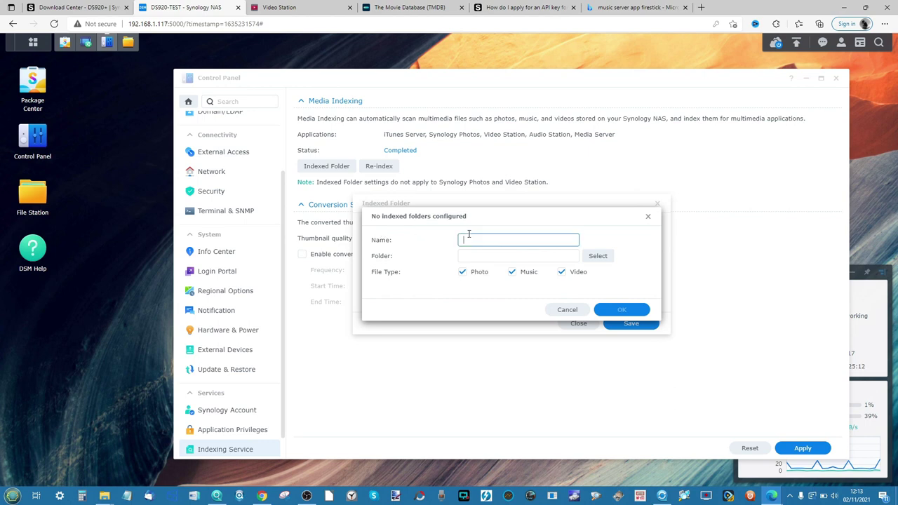
{"action": "type", "text": "Films"}
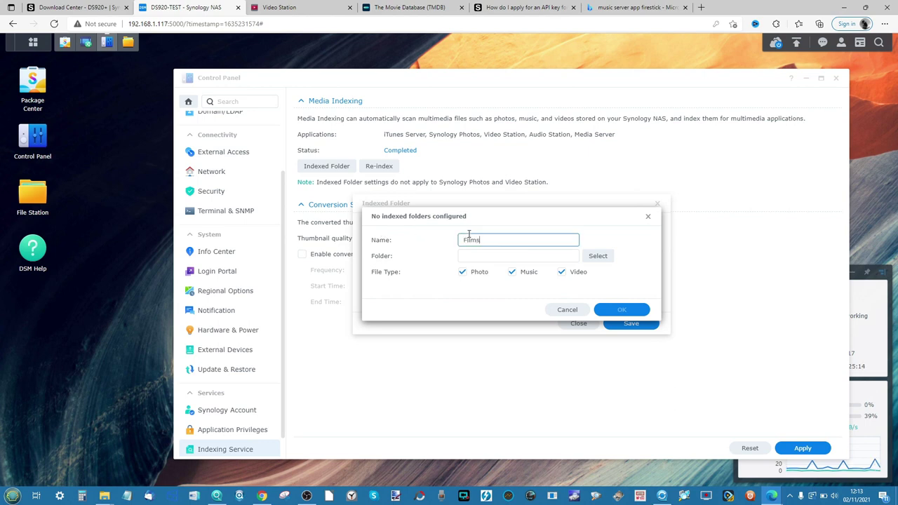
{"action": "left_click", "coordinate": [590, 259]}
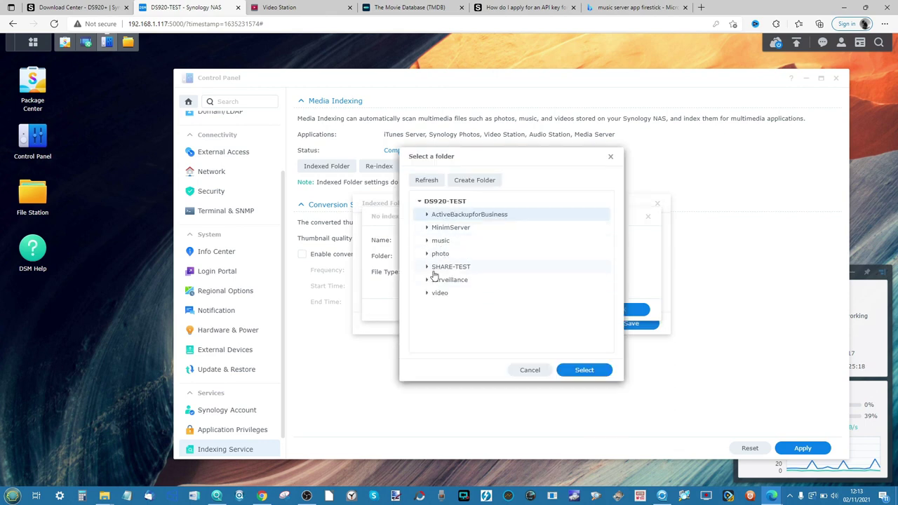
{"action": "left_click", "coordinate": [430, 270]}
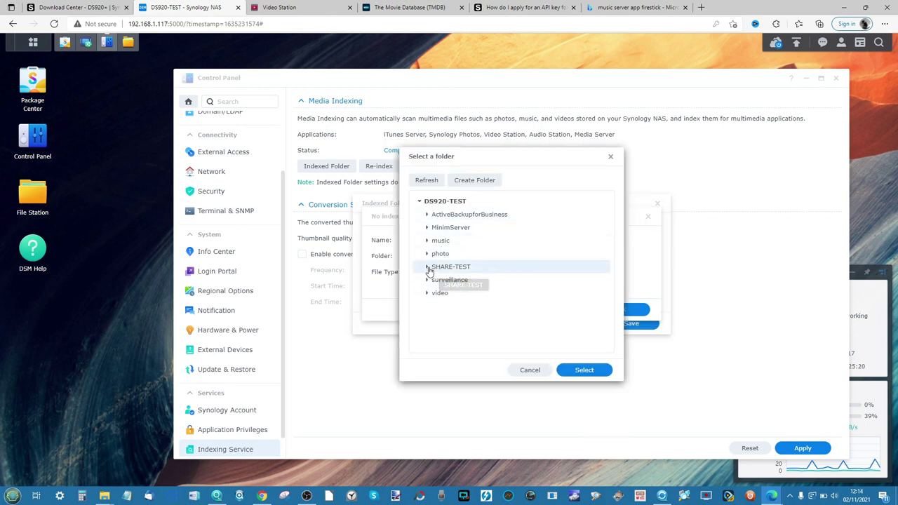
{"action": "left_click", "coordinate": [429, 268]}
{"action": "left_click", "coordinate": [432, 294]}
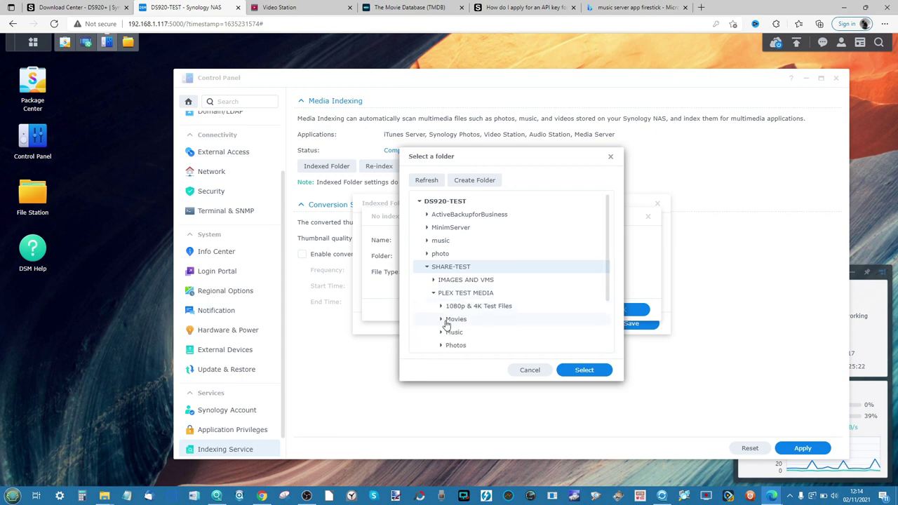
{"action": "left_click", "coordinate": [449, 320]}
{"action": "left_click", "coordinate": [569, 370]}
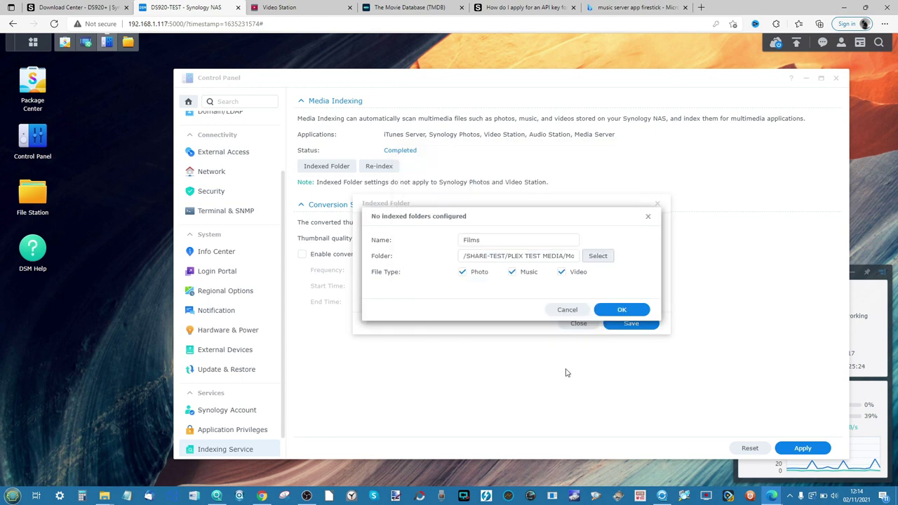
Exclude the Photo file type from the Films entry, adjust its Video option, and cancel creating the indexed folder.
{"action": "left_click", "coordinate": [464, 274]}
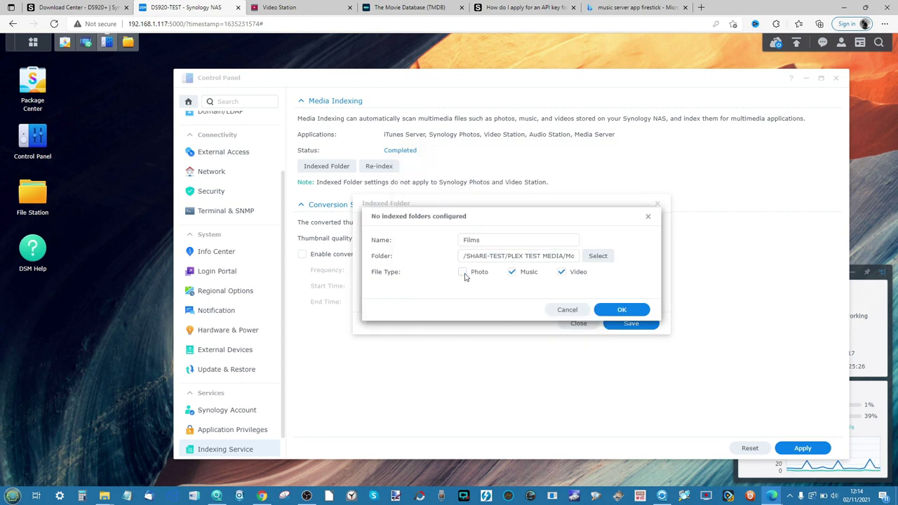
{"action": "left_click", "coordinate": [562, 272]}
{"action": "left_click", "coordinate": [565, 309]}
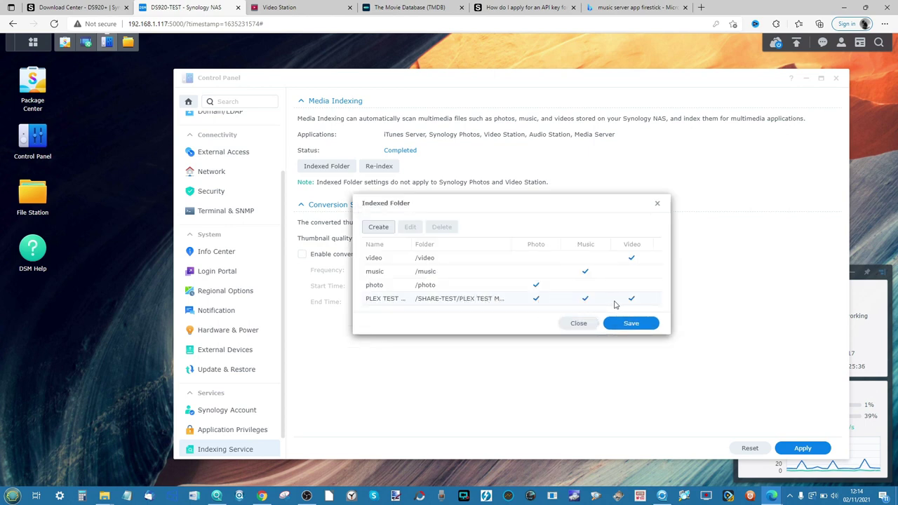
Close the indexed folder list and review the Media Server general settings, minimising that window when finished.
{"action": "left_click", "coordinate": [657, 203]}
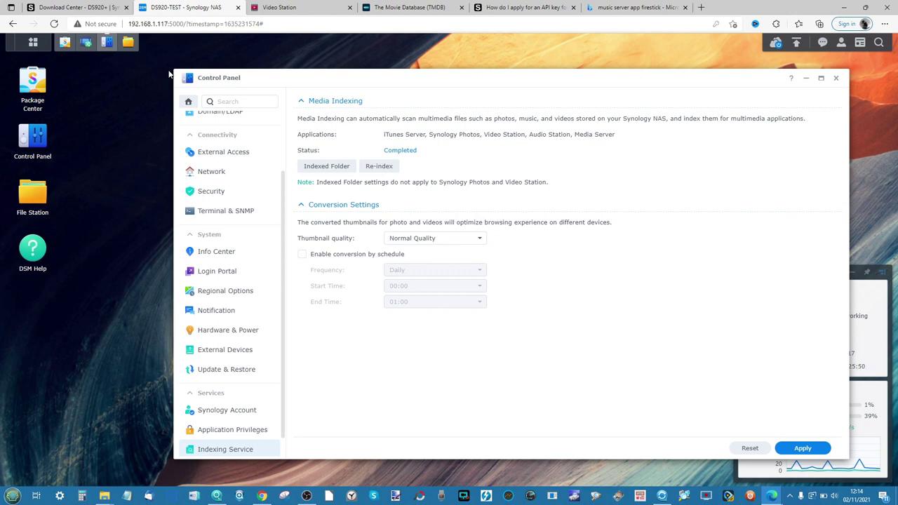
{"action": "left_click", "coordinate": [85, 43]}
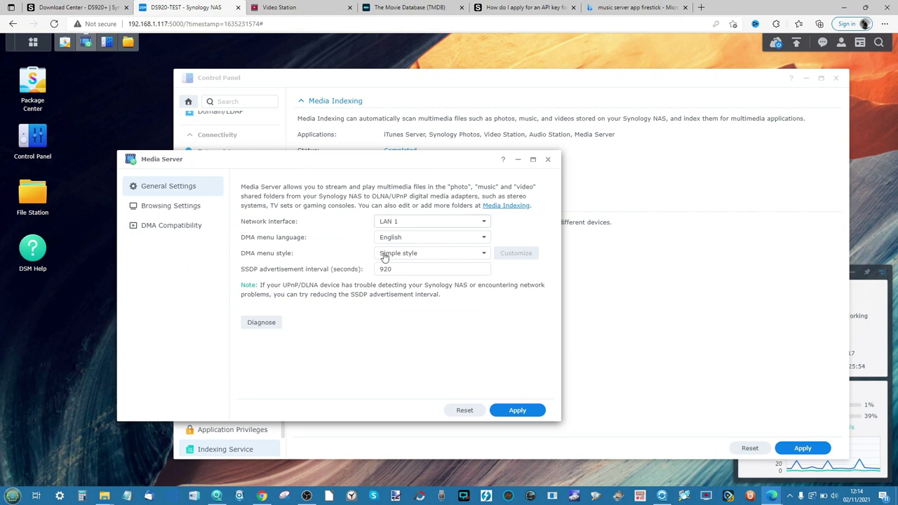
{"action": "left_click", "coordinate": [520, 164]}
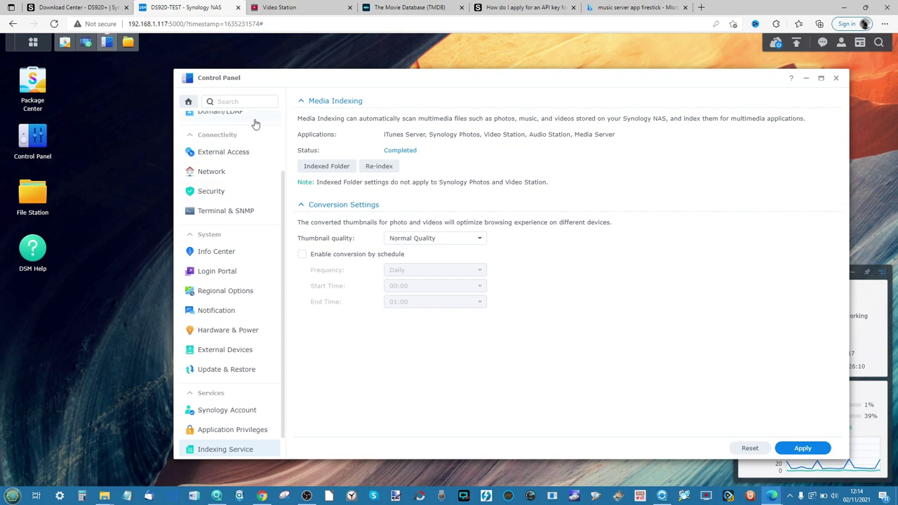
Open Package Center and filter all packages to the Multimedia category.
{"action": "left_click", "coordinate": [40, 86]}
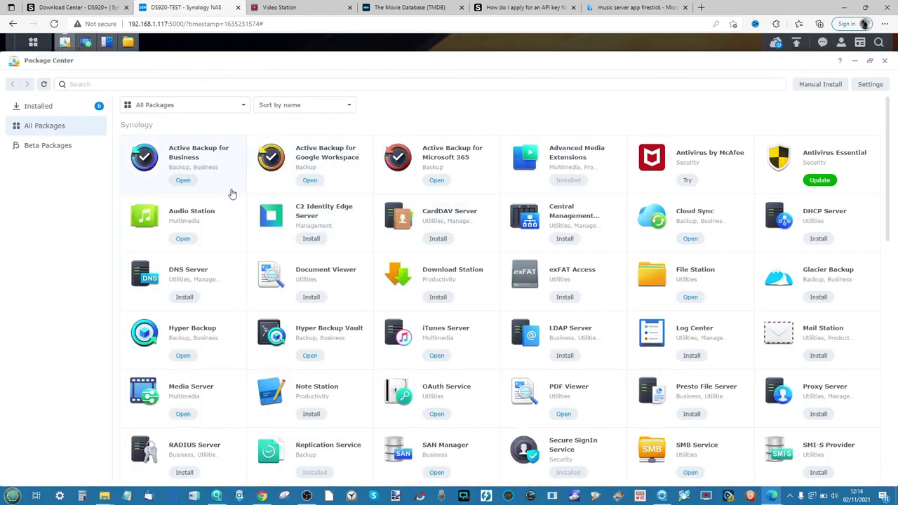
{"action": "left_click", "coordinate": [167, 110]}
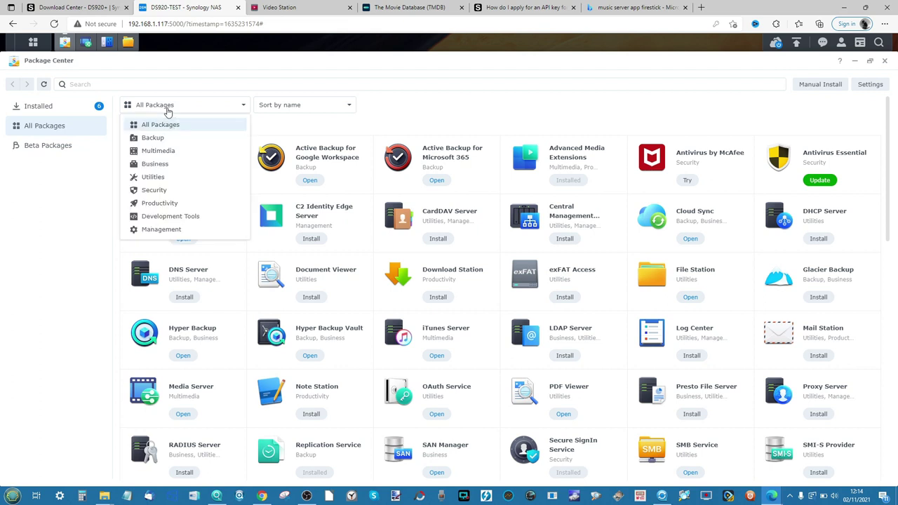
{"action": "left_click", "coordinate": [159, 151]}
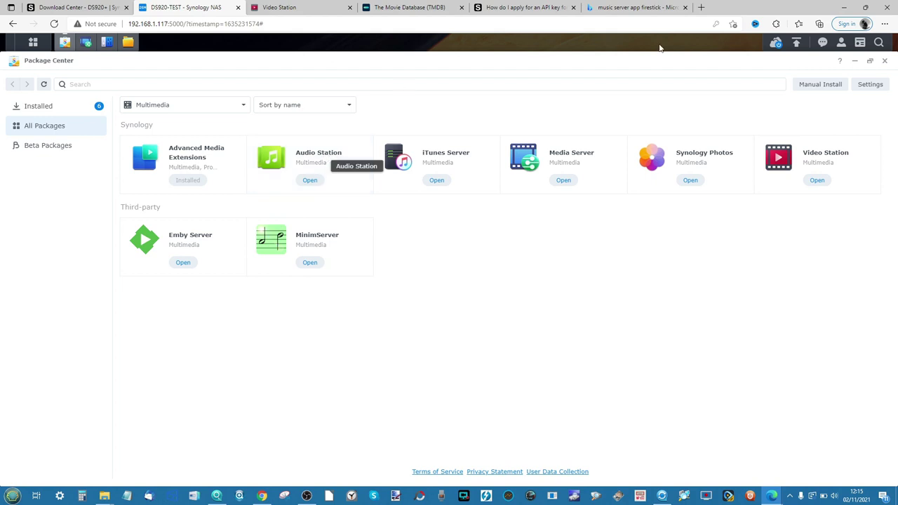
Review the Video Station and Advanced Media Extensions package details, return to the Multimedia package list and close Package Center.
{"action": "left_click", "coordinate": [800, 153]}
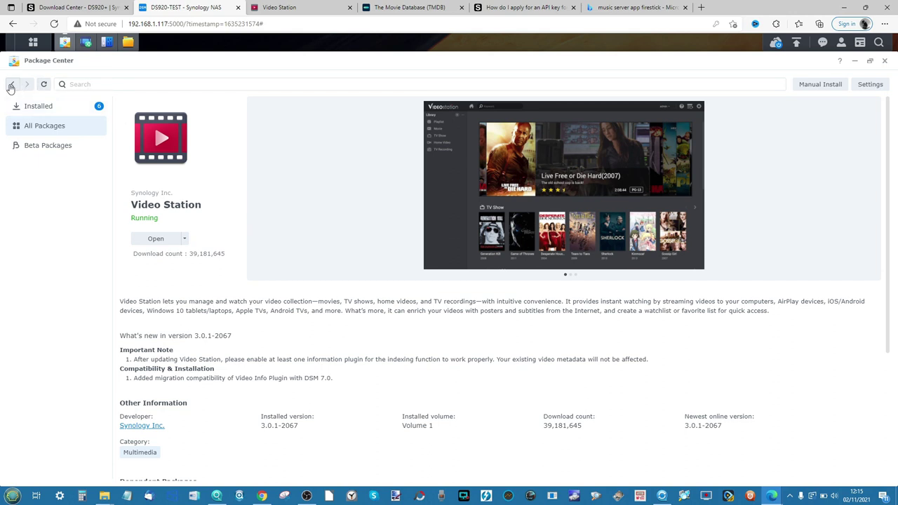
{"action": "left_click", "coordinate": [11, 85]}
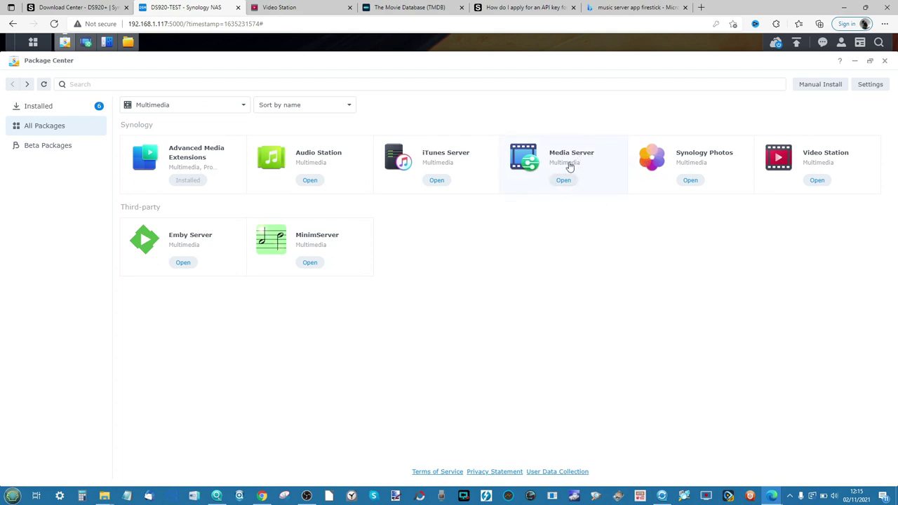
{"action": "left_click", "coordinate": [183, 158]}
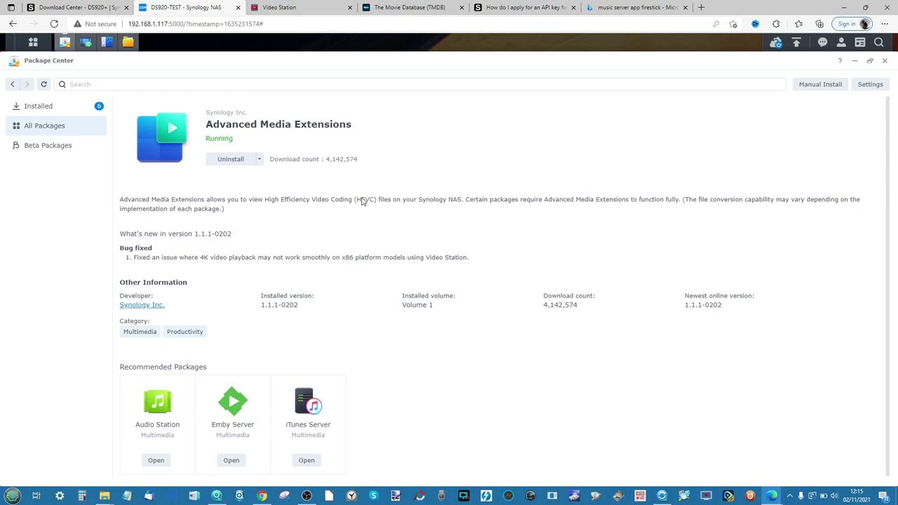
{"action": "left_click", "coordinate": [44, 127]}
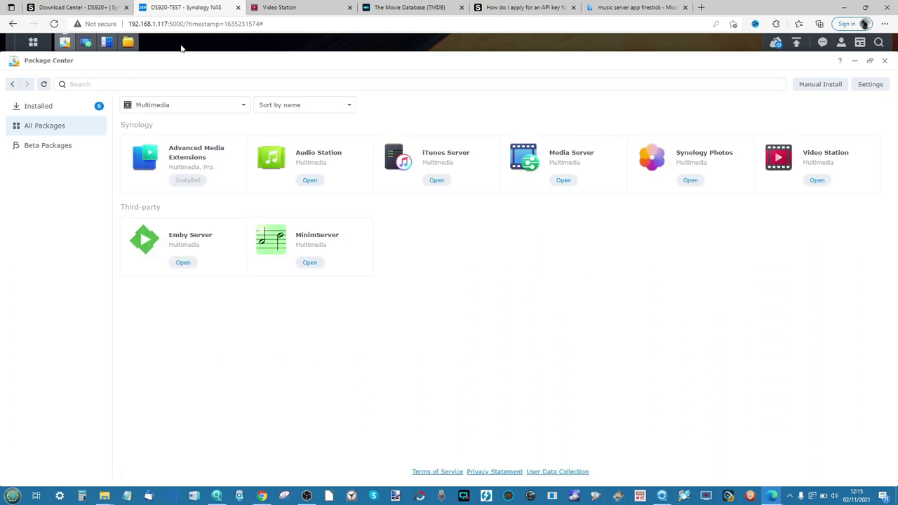
{"action": "left_click", "coordinate": [885, 62]}
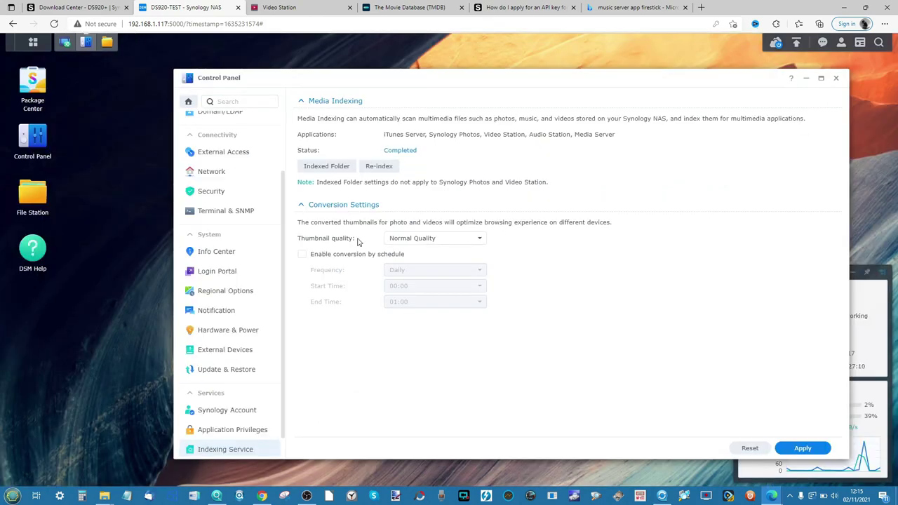
Open Media Server and check which network interfaces its general settings offer, leaving the selection as is.
{"action": "left_click", "coordinate": [31, 43]}
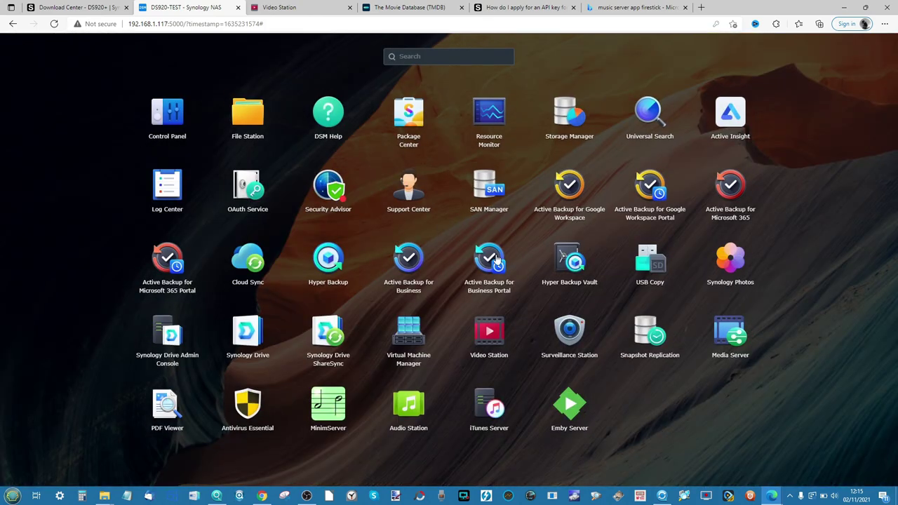
{"action": "left_click", "coordinate": [734, 333]}
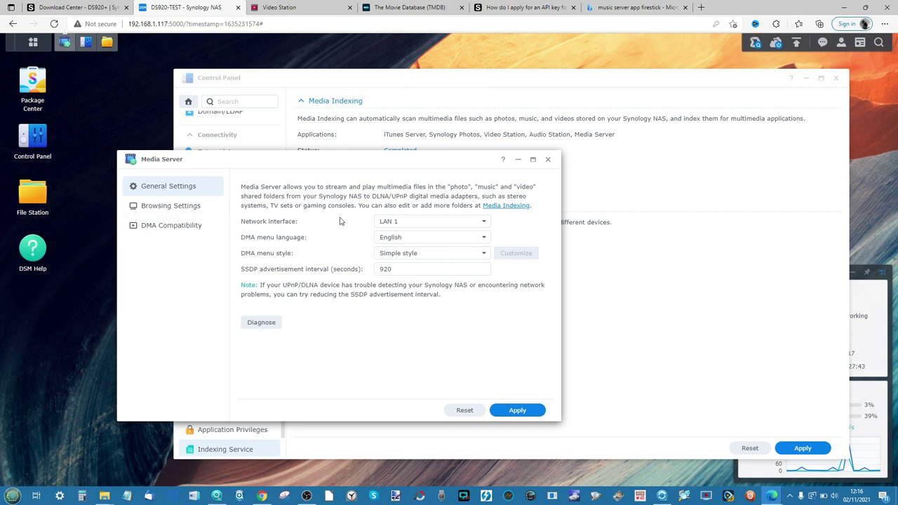
{"action": "left_click", "coordinate": [423, 223]}
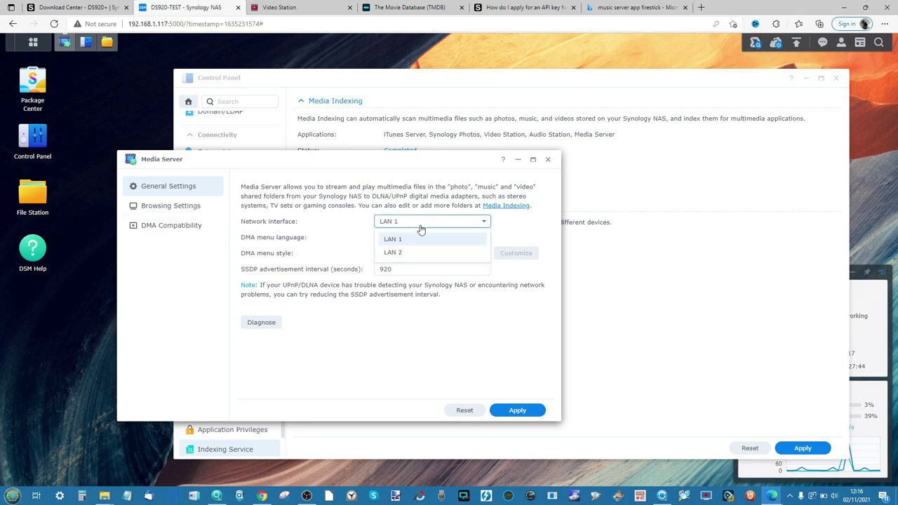
{"action": "left_click", "coordinate": [334, 216]}
Review Media Server's Browsing Settings and DMA Compatibility options, including the audio and video conversion formats, and close its window.
{"action": "left_click", "coordinate": [195, 207]}
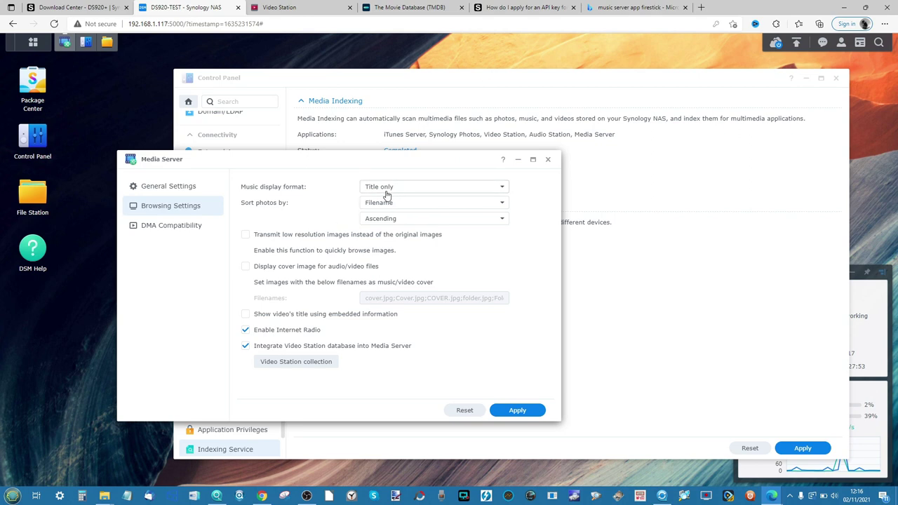
{"action": "left_click", "coordinate": [156, 225]}
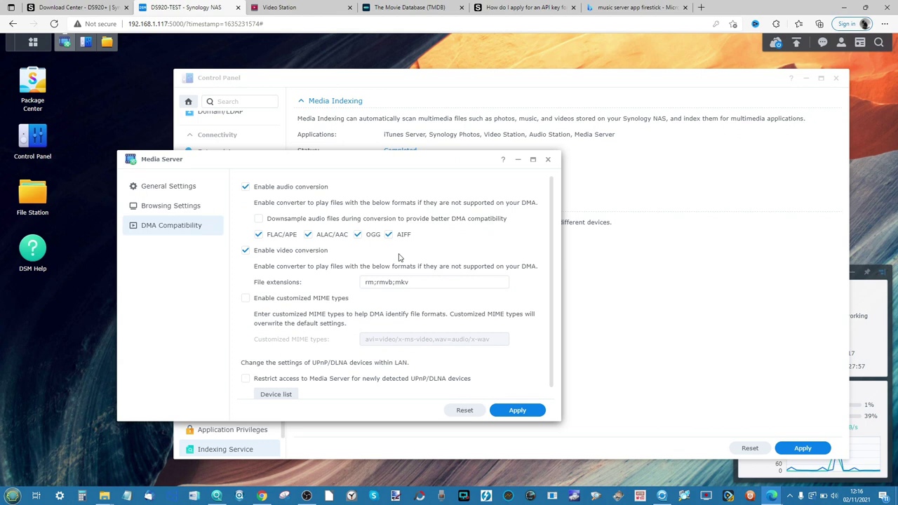
{"action": "scroll", "coordinate": [400, 257], "scroll_direction": "down", "scroll_amount": 1}
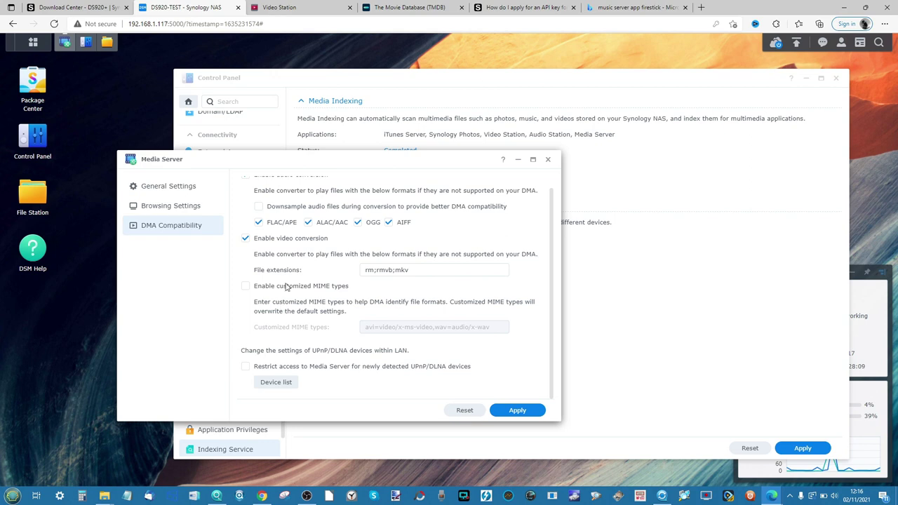
{"action": "scroll", "coordinate": [345, 315], "scroll_direction": "up", "scroll_amount": 1}
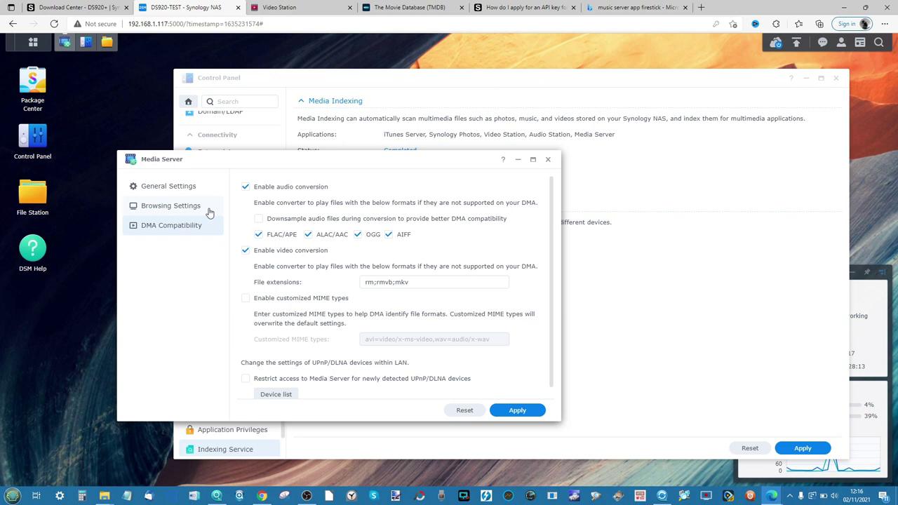
{"action": "left_click", "coordinate": [548, 160]}
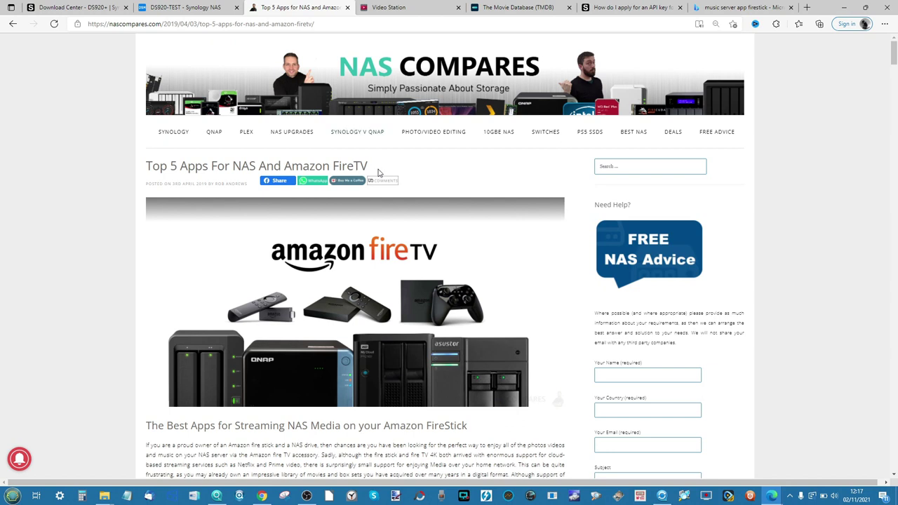
Read the Top 5 Apps For NAS And Amazon FireTV article down to the DS video entry and compare it with the Video Station library.
{"action": "left_click_drag", "start_coordinate": [378, 172], "coordinate": [159, 166]}
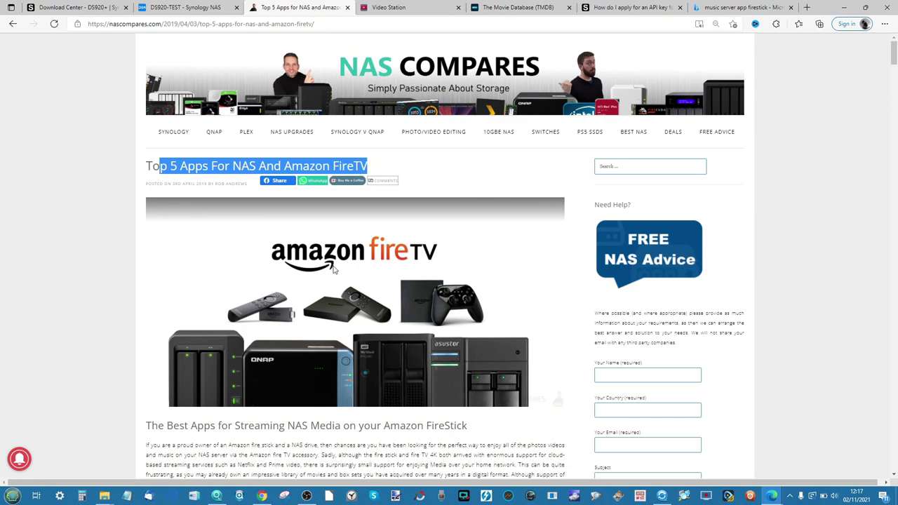
{"action": "scroll", "coordinate": [334, 270], "scroll_direction": "down", "scroll_amount": 5}
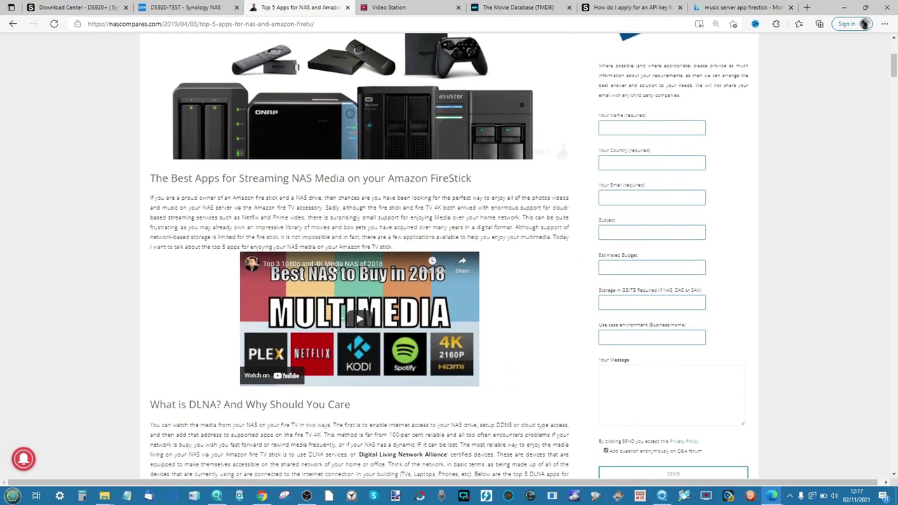
{"action": "scroll", "coordinate": [334, 266], "scroll_direction": "down", "scroll_amount": 5}
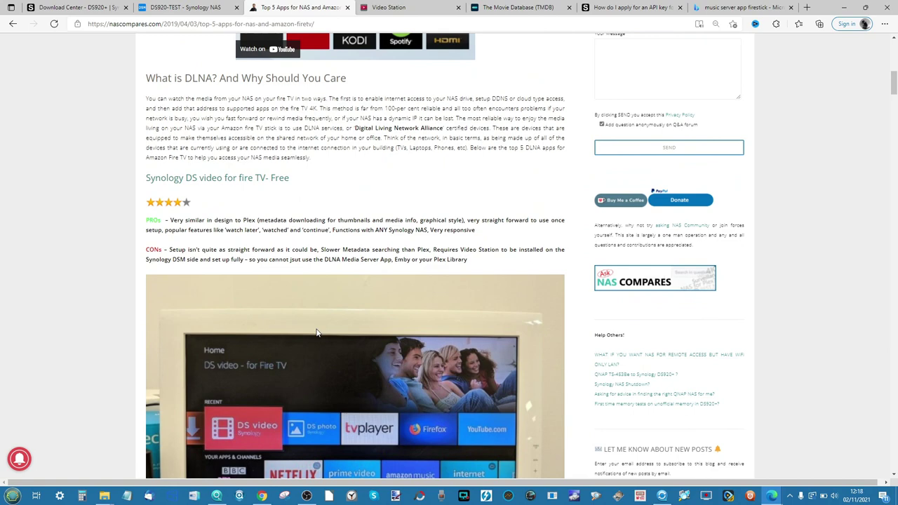
{"action": "scroll", "coordinate": [317, 333], "scroll_direction": "right", "scroll_amount": 1}
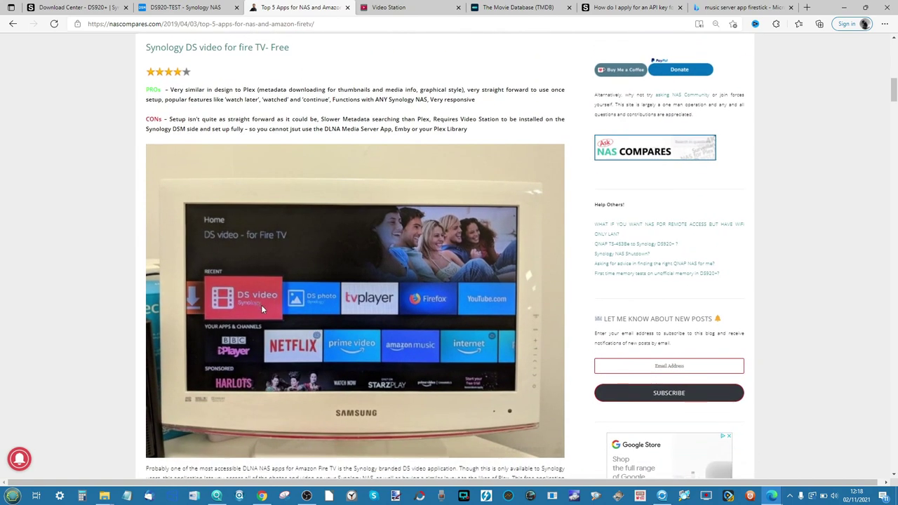
{"action": "left_click", "coordinate": [390, 7]}
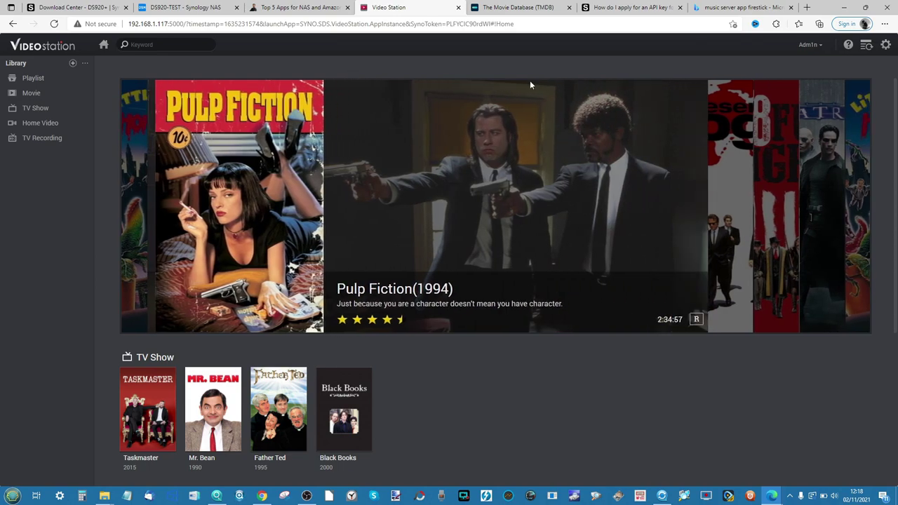
{"action": "left_click", "coordinate": [300, 7]}
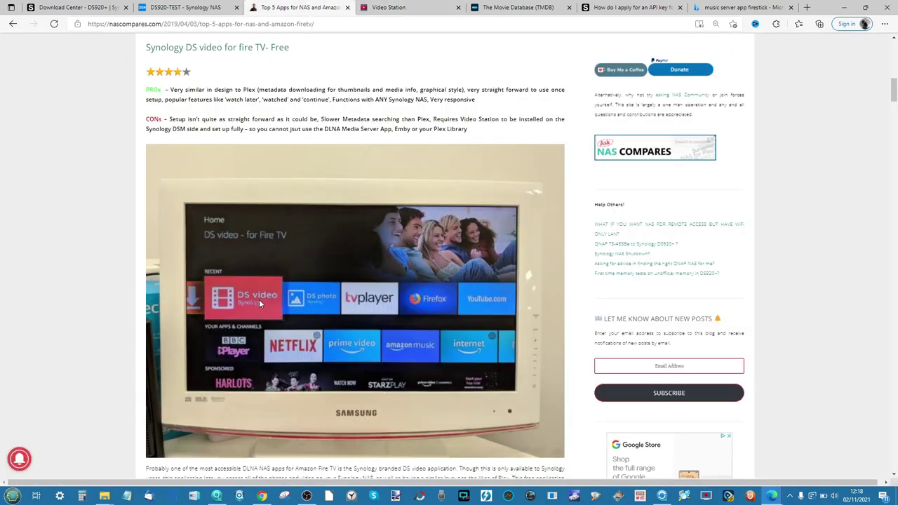
Read the rest of the FireTV article, covering the VLC, DG UPnP Player, Plex and Kodi entries and the Kodi installation video.
{"action": "scroll", "coordinate": [258, 300], "scroll_direction": "down", "scroll_amount": 3}
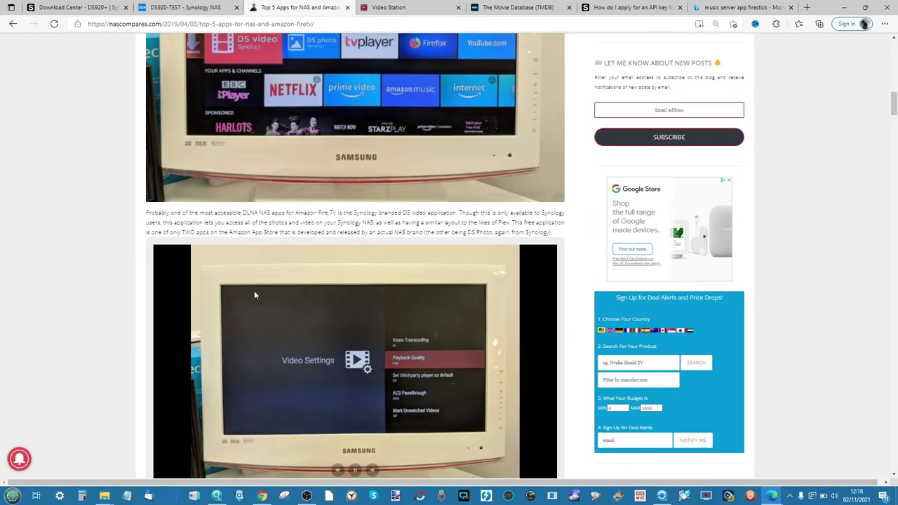
{"action": "scroll", "coordinate": [254, 295], "scroll_direction": "down", "scroll_amount": 5}
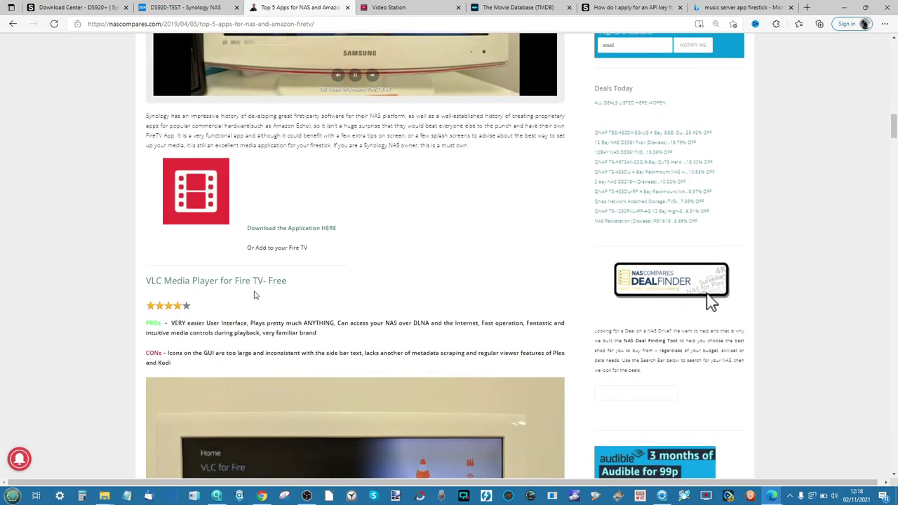
{"action": "scroll", "coordinate": [256, 295], "scroll_direction": "down", "scroll_amount": 2}
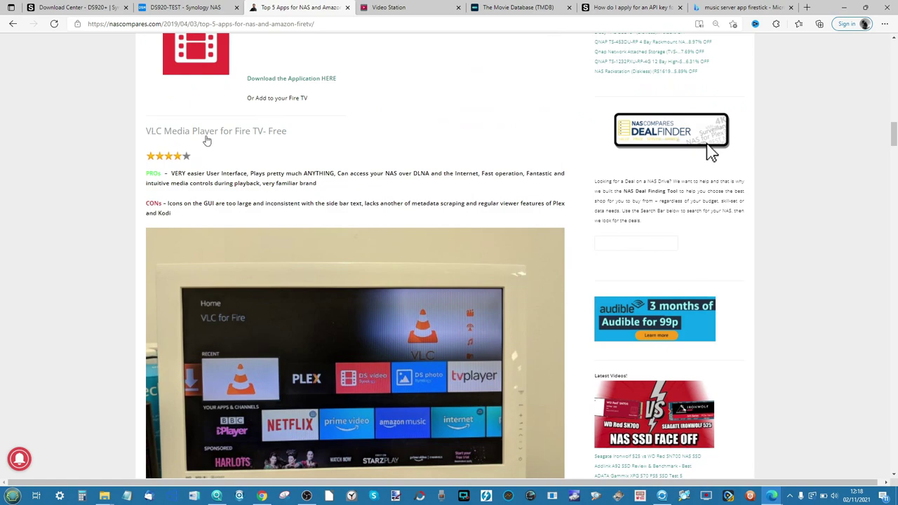
{"action": "scroll", "coordinate": [214, 143], "scroll_direction": "down", "scroll_amount": 1}
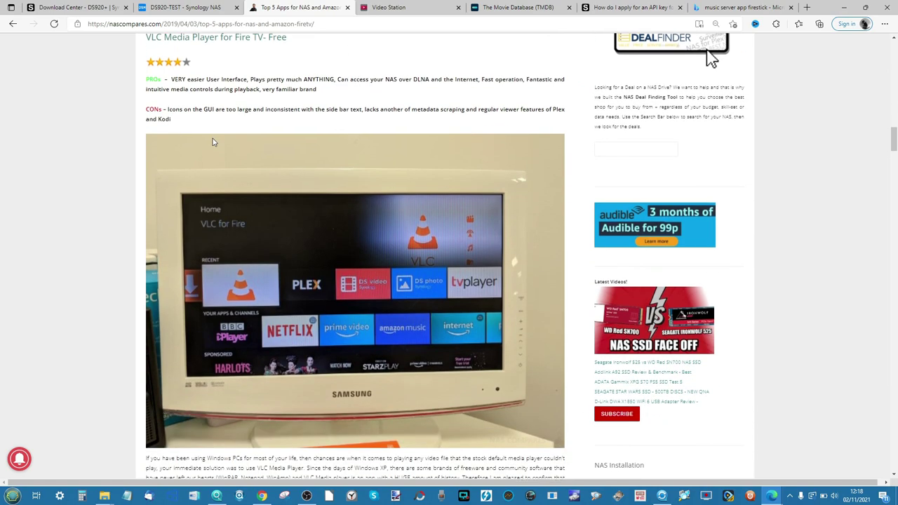
{"action": "scroll", "coordinate": [214, 142], "scroll_direction": "down", "scroll_amount": 7}
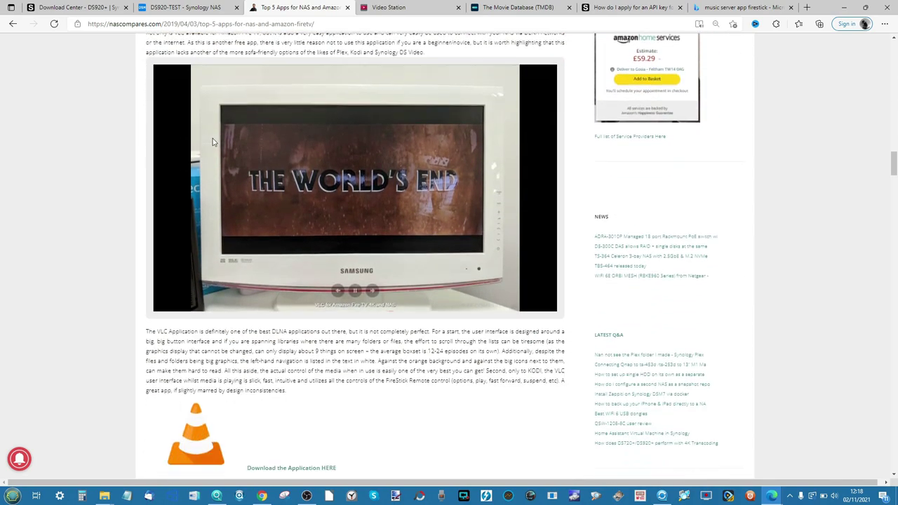
{"action": "scroll", "coordinate": [212, 140], "scroll_direction": "down", "scroll_amount": 4}
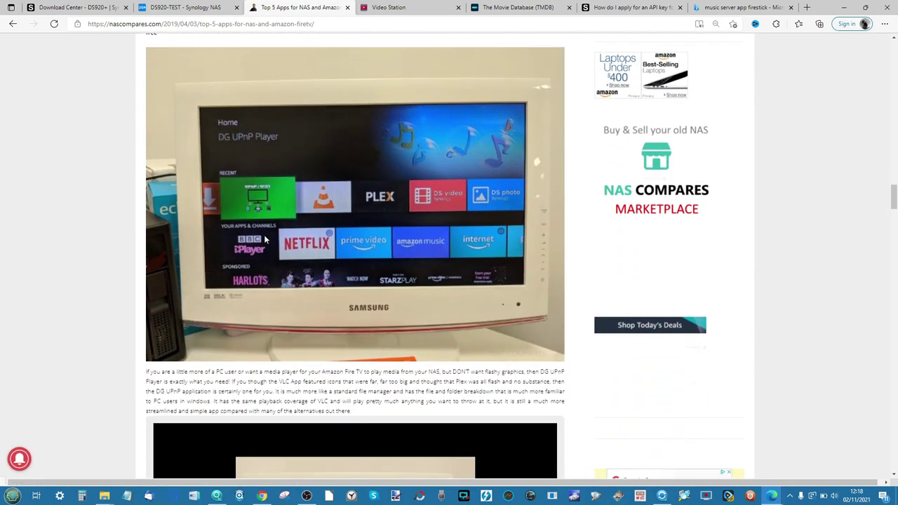
{"action": "scroll", "coordinate": [285, 246], "scroll_direction": "down", "scroll_amount": 10}
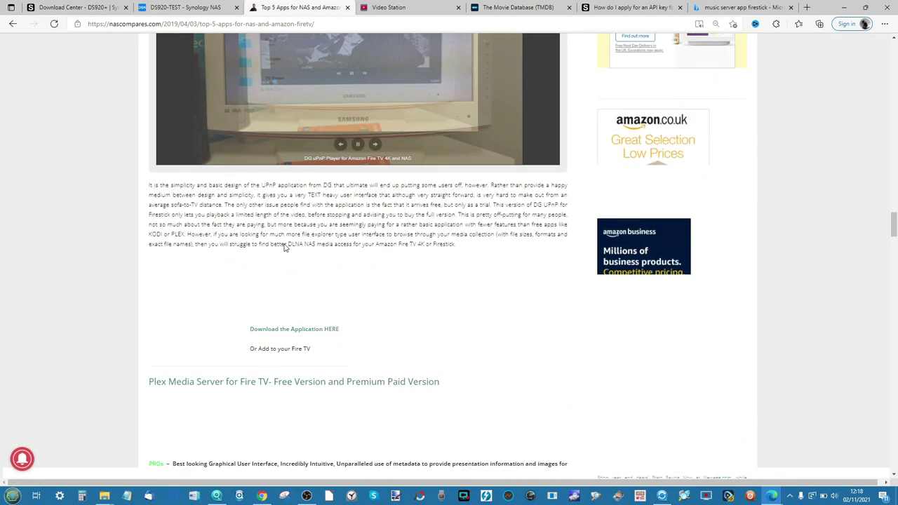
{"action": "scroll", "coordinate": [285, 247], "scroll_direction": "down", "scroll_amount": 8}
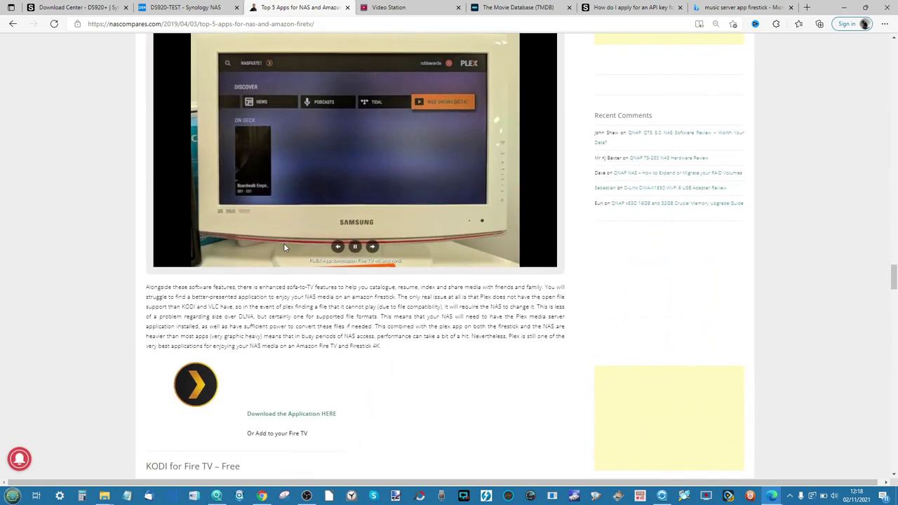
{"action": "scroll", "coordinate": [286, 247], "scroll_direction": "down", "scroll_amount": 3}
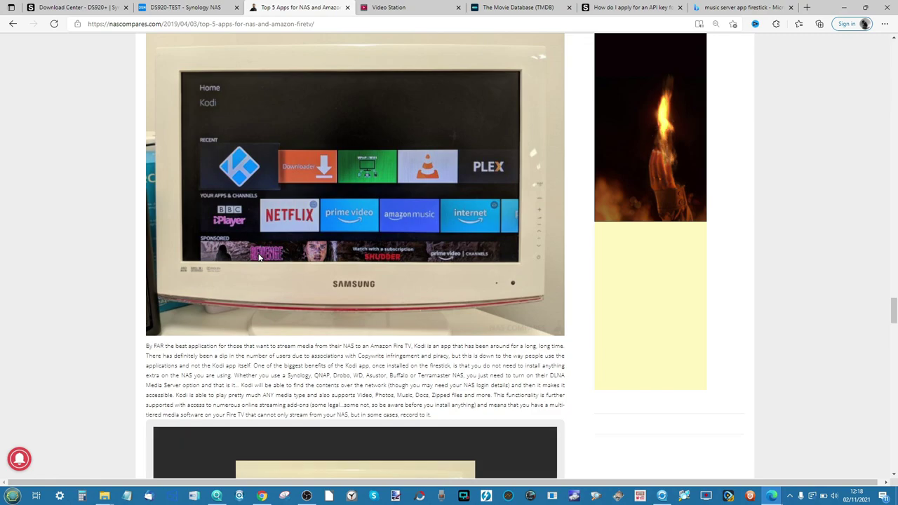
{"action": "scroll", "coordinate": [259, 258], "scroll_direction": "down", "scroll_amount": 2}
{"action": "scroll", "coordinate": [259, 254], "scroll_direction": "down", "scroll_amount": 8}
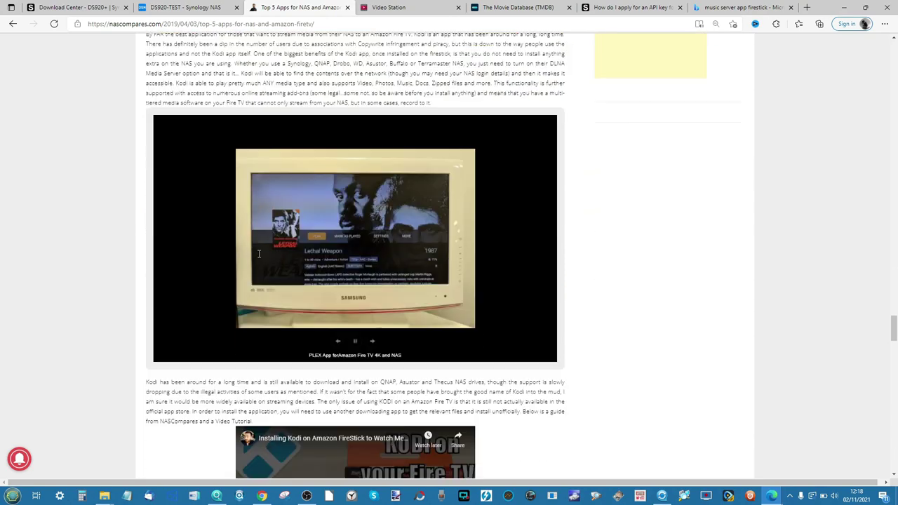
{"action": "scroll", "coordinate": [382, 209], "scroll_direction": "up", "scroll_amount": 3}
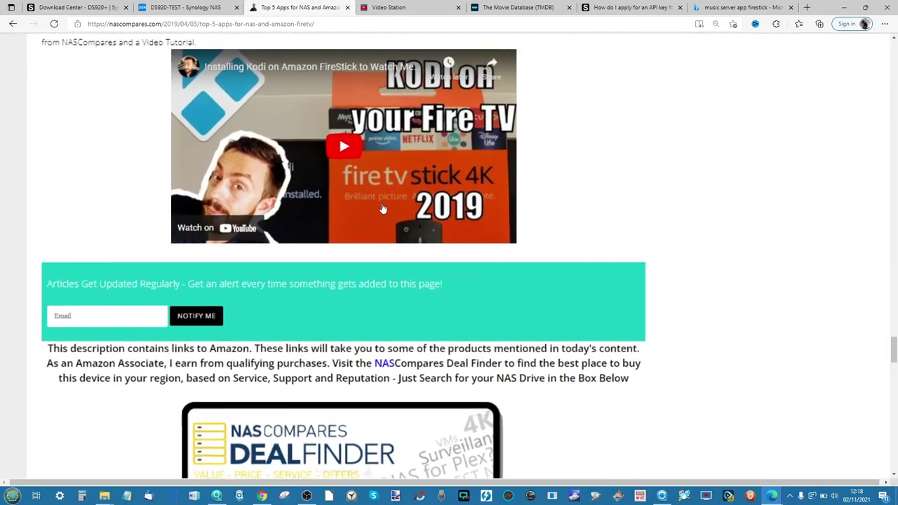
{"action": "scroll", "coordinate": [383, 209], "scroll_direction": "down", "scroll_amount": 3}
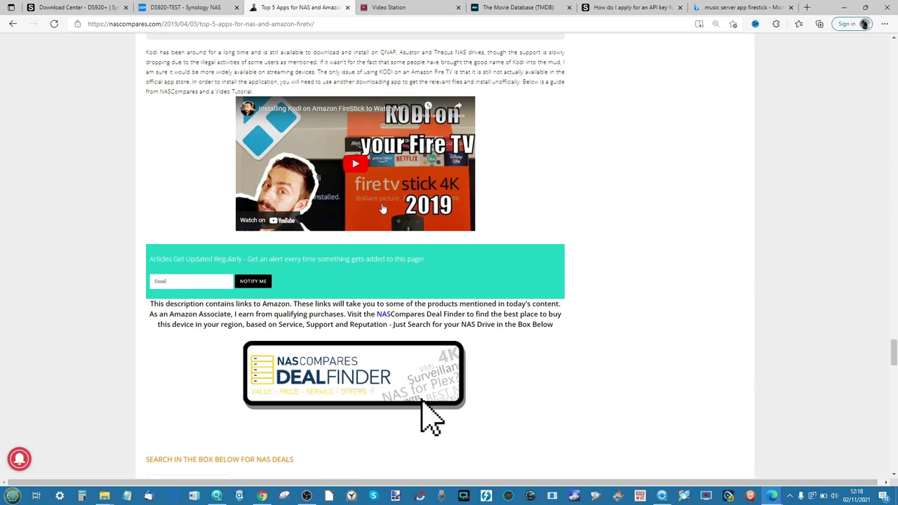
Close Control Panel on the NAS desktop, view the Video Station library again and return to the FireTV apps article.
{"action": "left_click", "coordinate": [184, 7]}
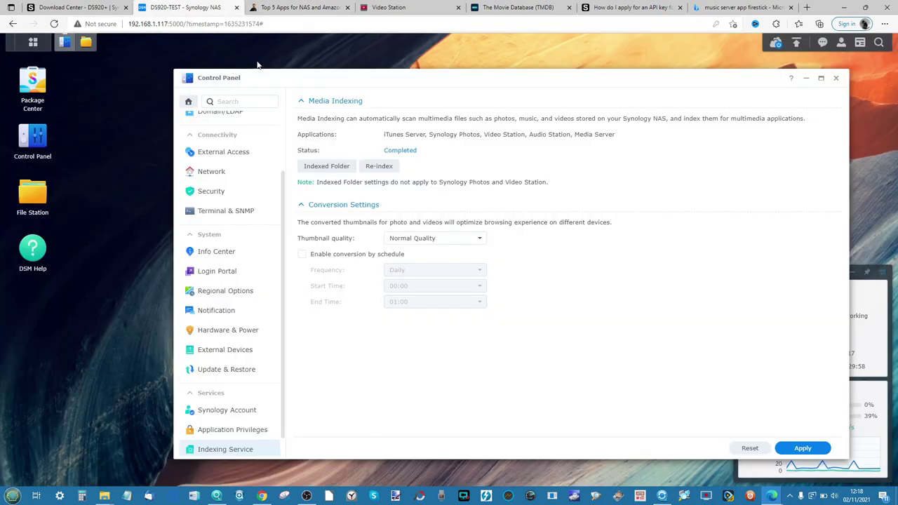
{"action": "left_click", "coordinate": [836, 78]}
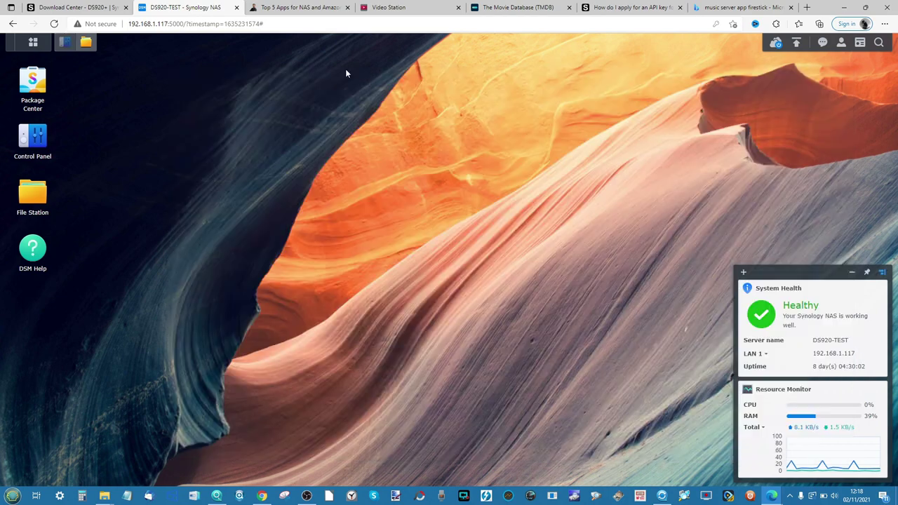
{"action": "left_click", "coordinate": [388, 7]}
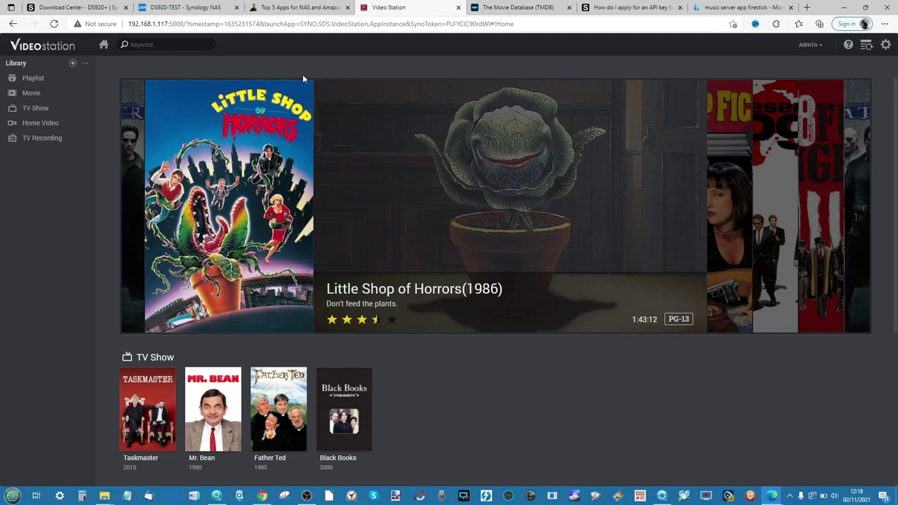
{"action": "left_click", "coordinate": [298, 7]}
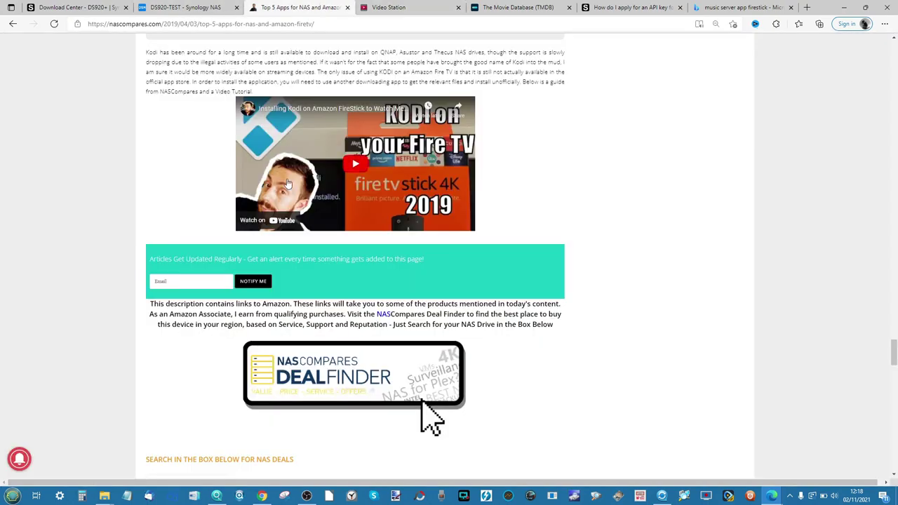
Return to the article's DS video entry and its Fire TV photo, and switch to Video Station.
{"action": "scroll", "coordinate": [287, 184], "scroll_direction": "up", "scroll_amount": 5}
{"action": "scroll", "coordinate": [287, 183], "scroll_direction": "up", "scroll_amount": 10}
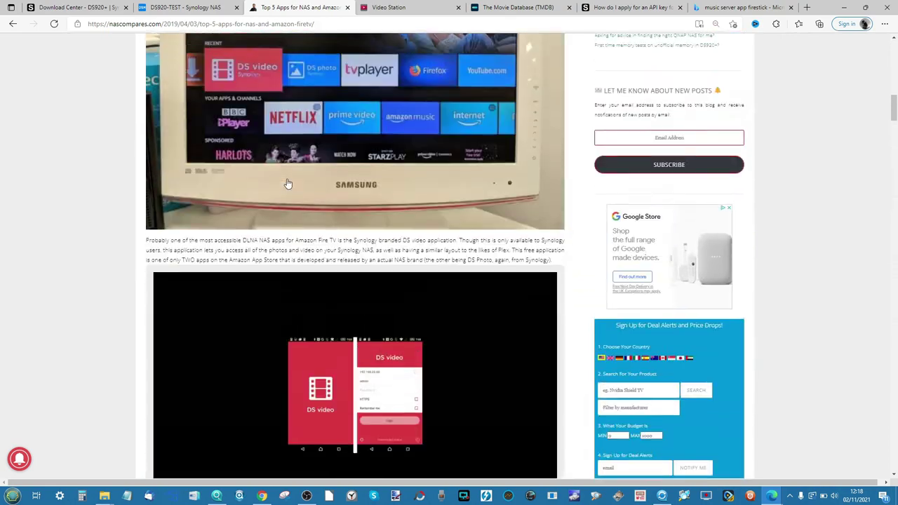
{"action": "scroll", "coordinate": [287, 183], "scroll_direction": "up", "scroll_amount": 1}
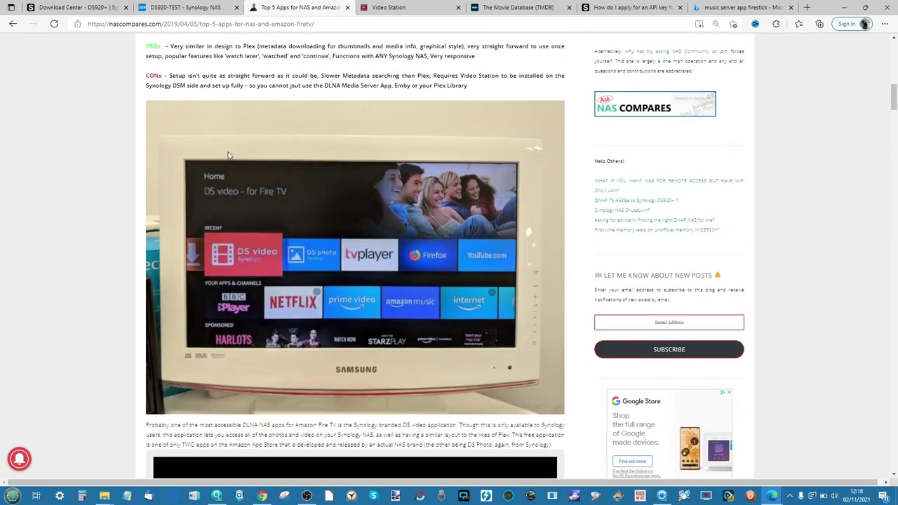
{"action": "left_click", "coordinate": [412, 10]}
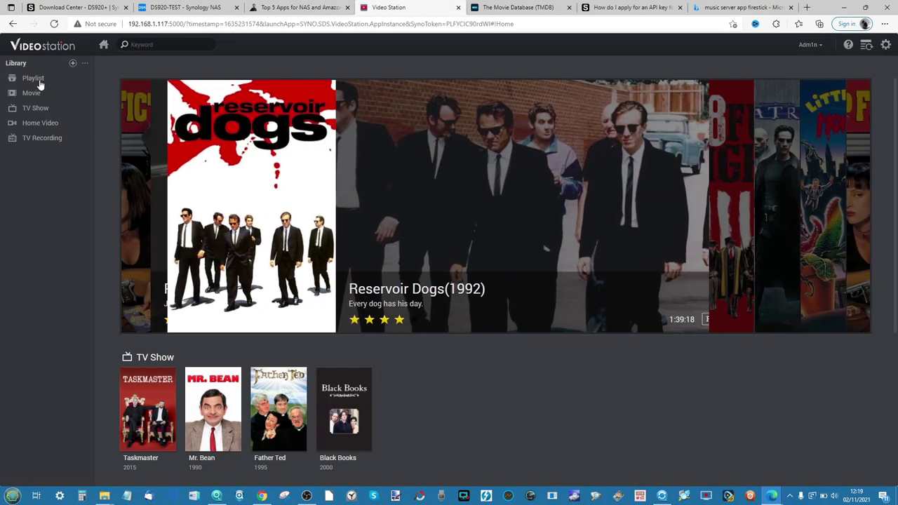
View Pulp Fiction's details from the Movie library and check its Public sharing options without enabling them.
{"action": "left_click", "coordinate": [32, 93]}
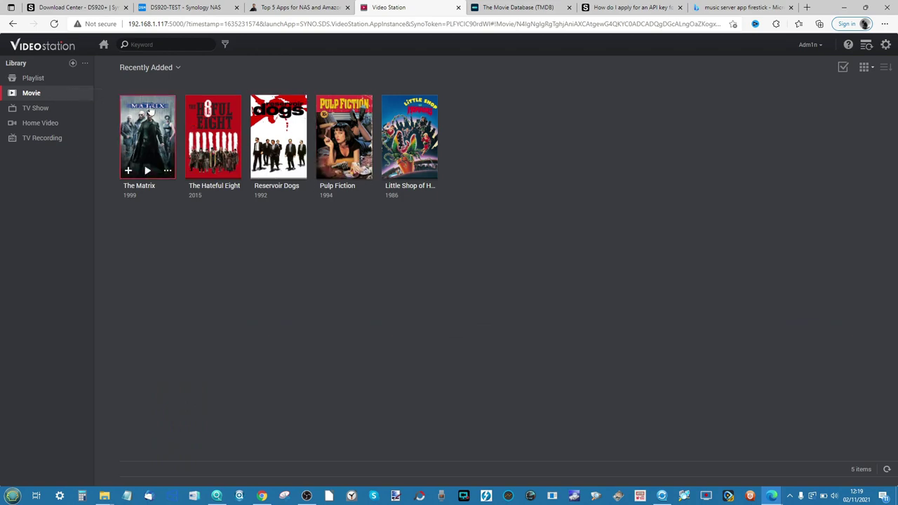
{"action": "left_click", "coordinate": [330, 124]}
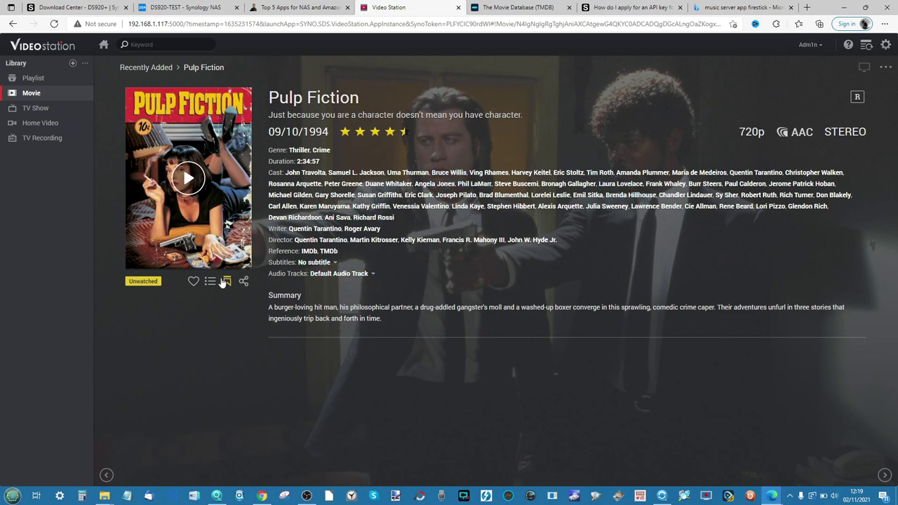
{"action": "left_click", "coordinate": [243, 281]}
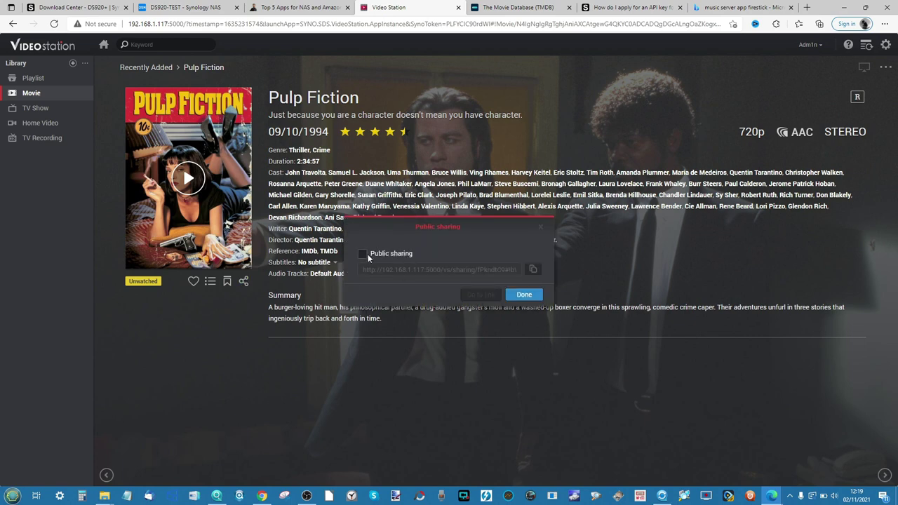
{"action": "left_click", "coordinate": [540, 230]}
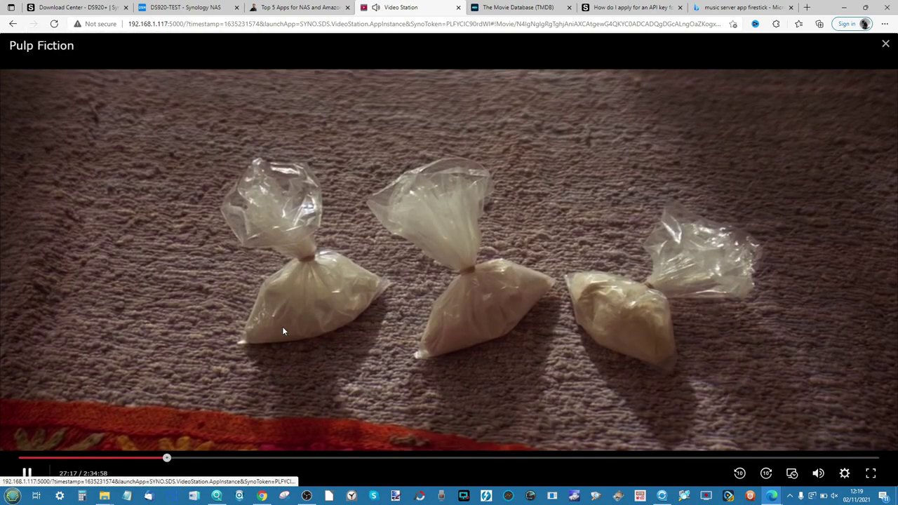
Play Pulp Fiction, jump to several points in the film, pause playback and close the player.
{"action": "left_click", "coordinate": [595, 458]}
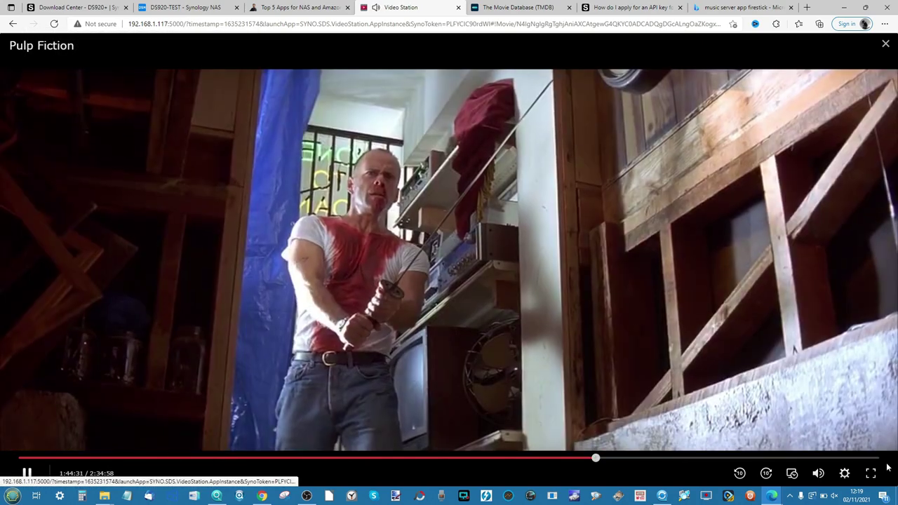
{"action": "left_click", "coordinate": [844, 473]}
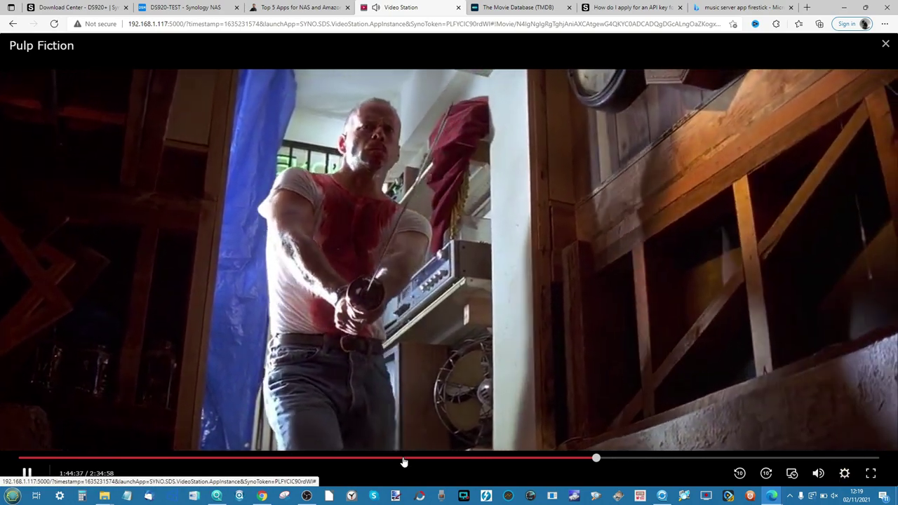
{"action": "left_click", "coordinate": [399, 458]}
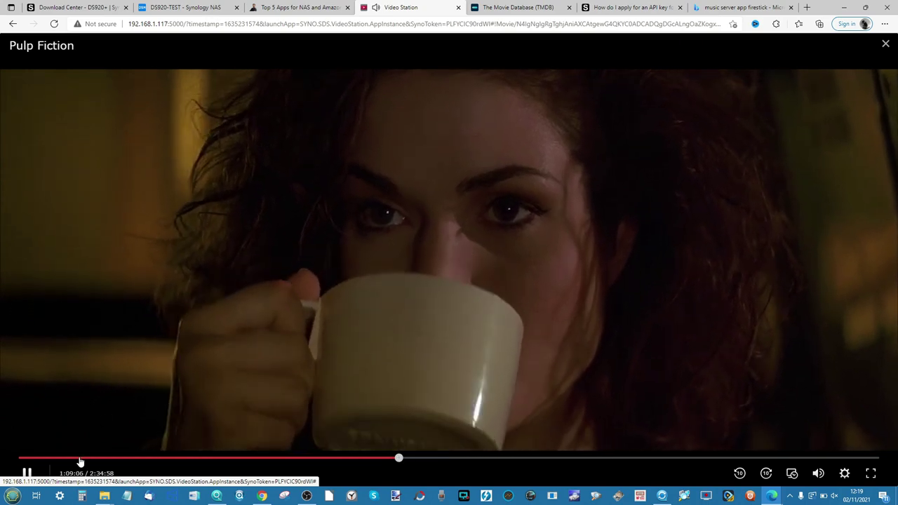
{"action": "left_click", "coordinate": [77, 460]}
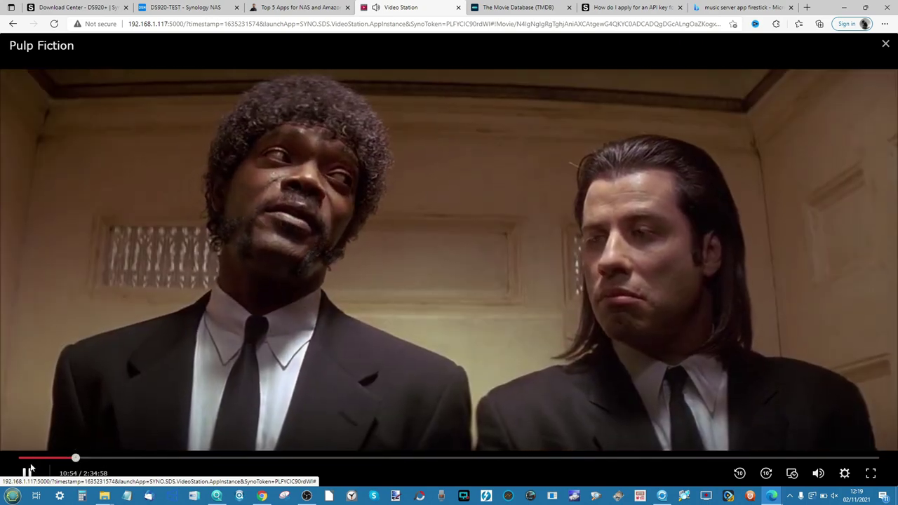
{"action": "left_click", "coordinate": [324, 377]}
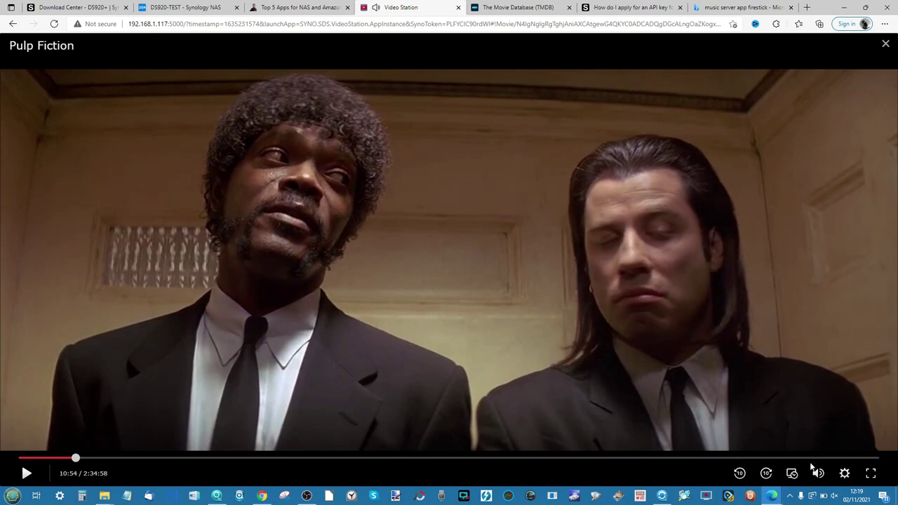
{"action": "left_click", "coordinate": [886, 44]}
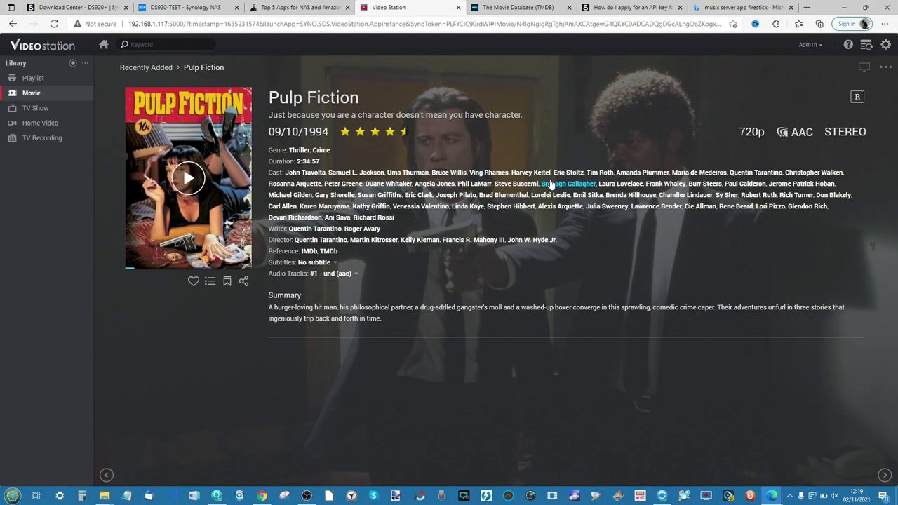
Browse Video Station's TV Show, Home Video, TV Recording and Playlist sections.
{"action": "left_click", "coordinate": [48, 110]}
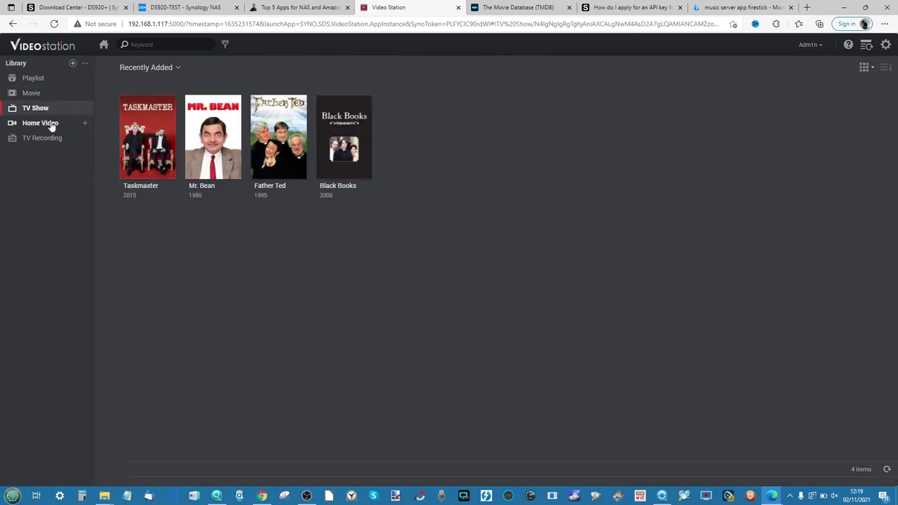
{"action": "left_click", "coordinate": [47, 123]}
{"action": "left_click", "coordinate": [42, 138]}
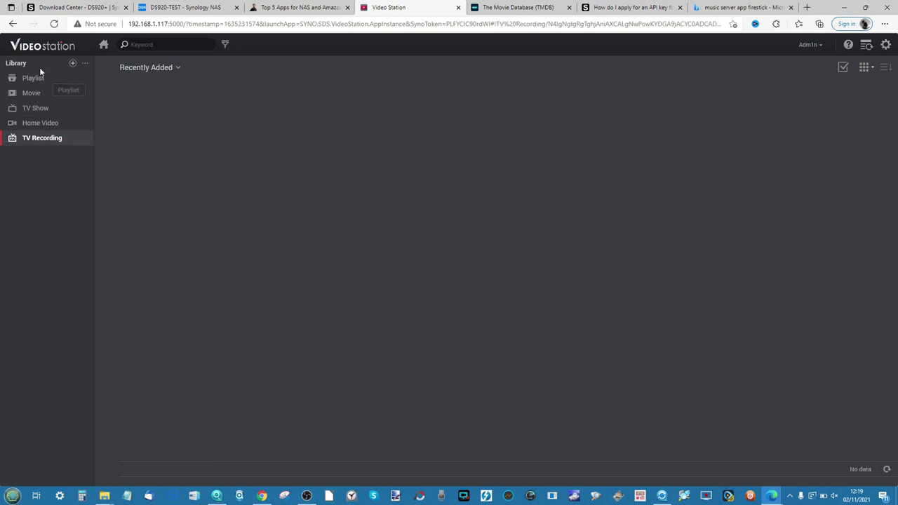
{"action": "left_click", "coordinate": [34, 80]}
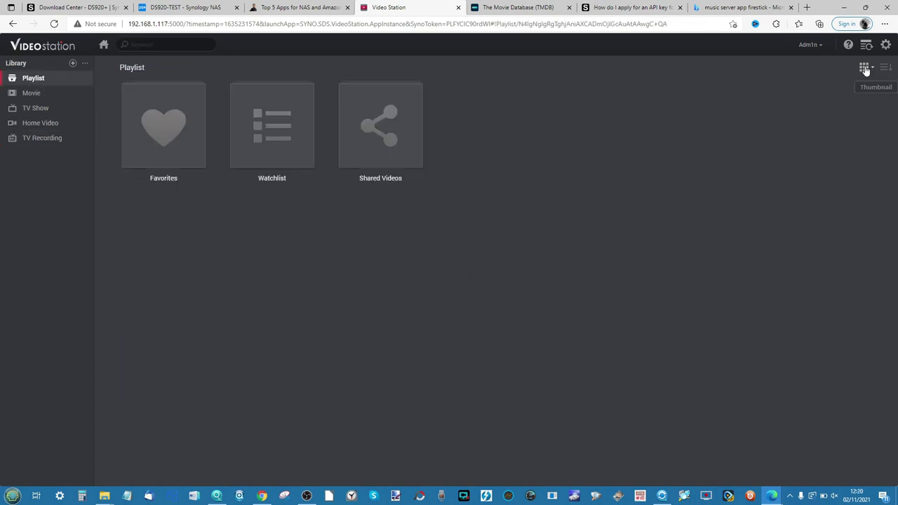
Review the Video Station settings for Library, Parental Control, Video Info Plugin, DTV, Privileges, Advanced and Options, and close them.
{"action": "left_click", "coordinate": [886, 47]}
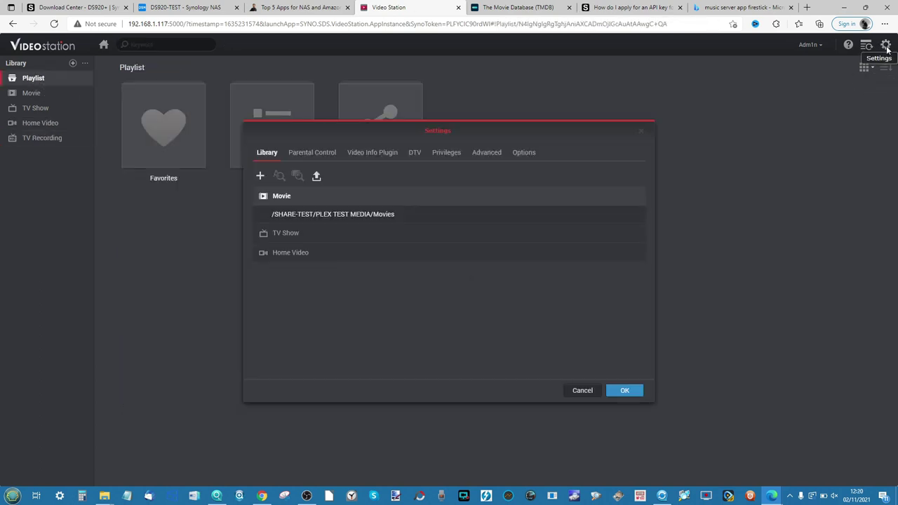
{"action": "left_click", "coordinate": [317, 153]}
{"action": "left_click", "coordinate": [387, 154]}
{"action": "left_click", "coordinate": [414, 153]}
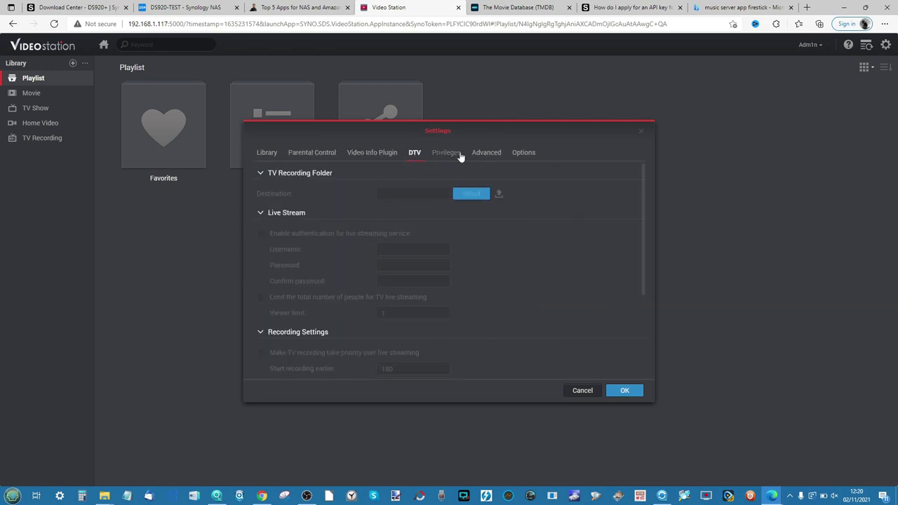
{"action": "left_click", "coordinate": [453, 153]}
{"action": "left_click", "coordinate": [486, 153]}
{"action": "left_click", "coordinate": [524, 153]}
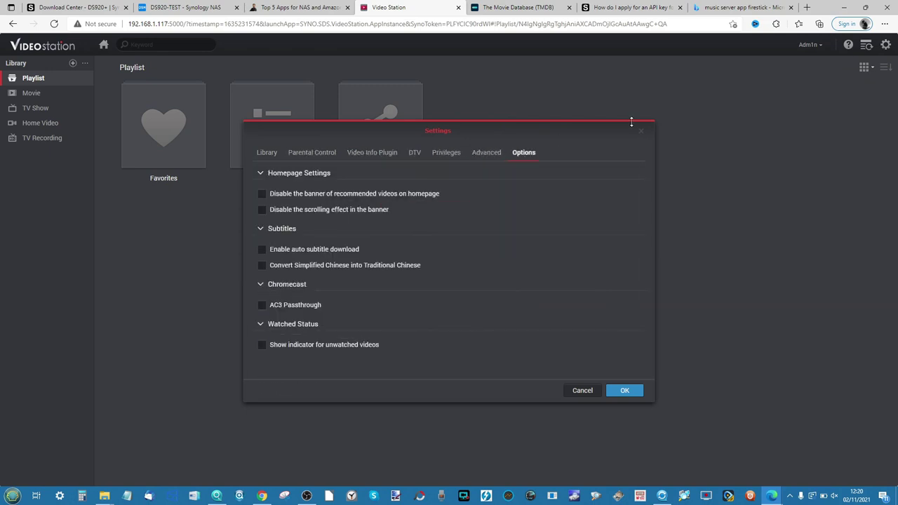
{"action": "left_click", "coordinate": [640, 133]}
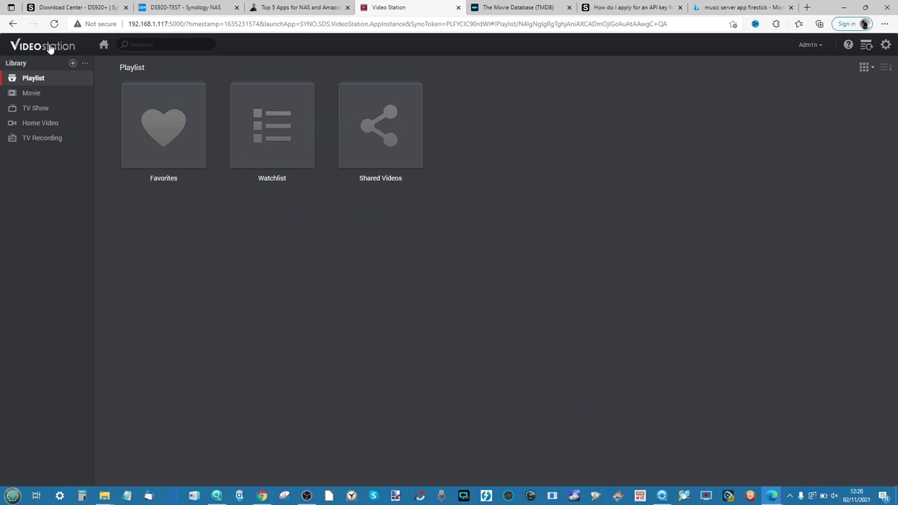
Remove the /ActiveBackupforBusiness and /SHARE-TEST/PLEX TEST MEDIA/TV Shows folders from the TV Show library in the Video Station settings.
{"action": "left_click", "coordinate": [31, 94]}
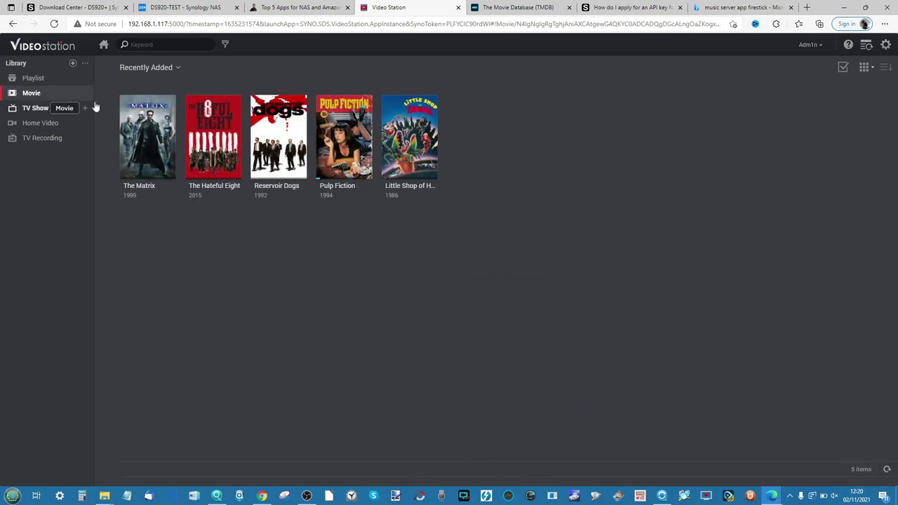
{"action": "left_click", "coordinate": [885, 44]}
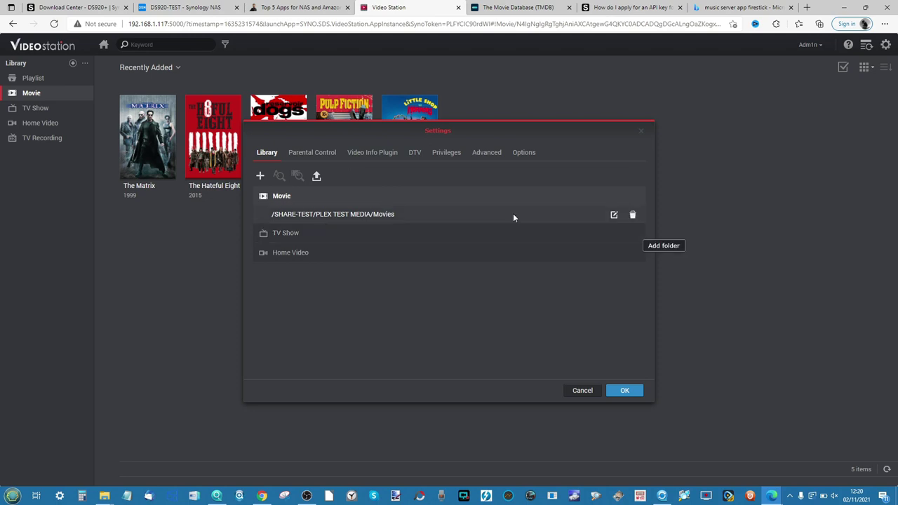
{"action": "left_click", "coordinate": [342, 232]}
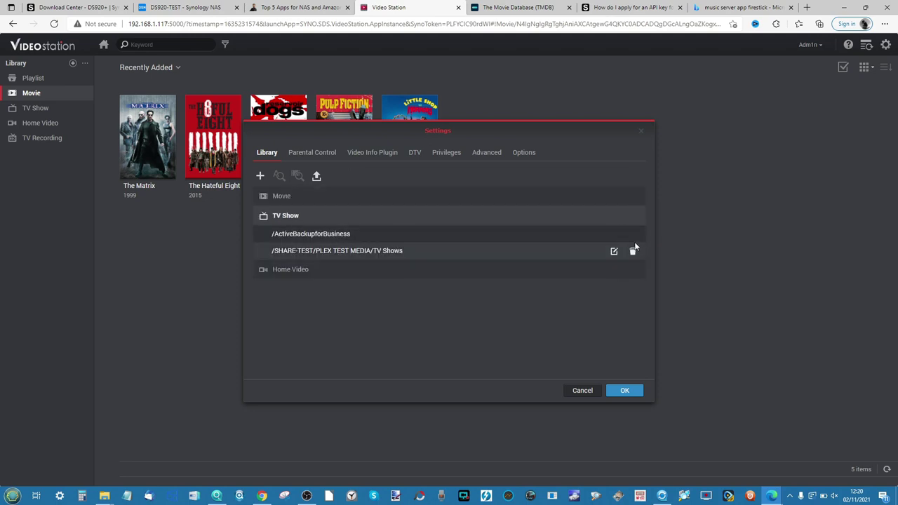
{"action": "left_click", "coordinate": [631, 236]}
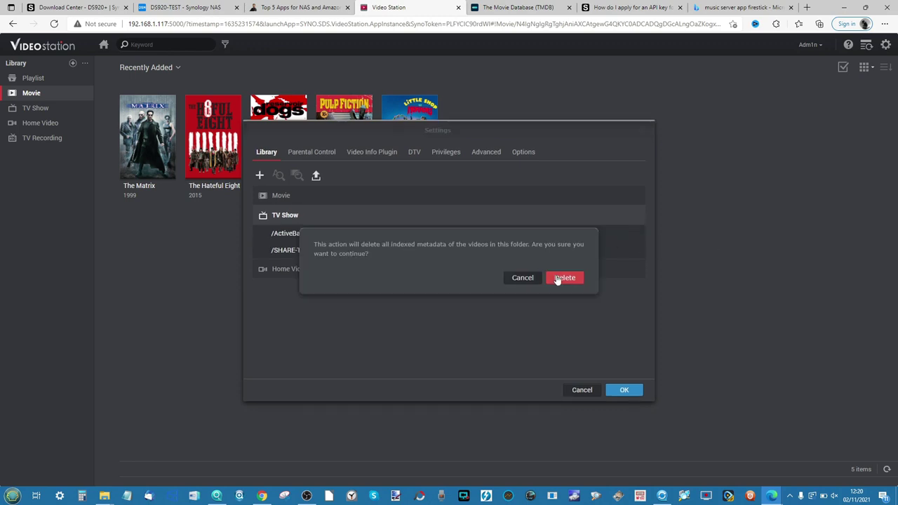
{"action": "left_click", "coordinate": [558, 277]}
{"action": "left_click", "coordinate": [633, 233]}
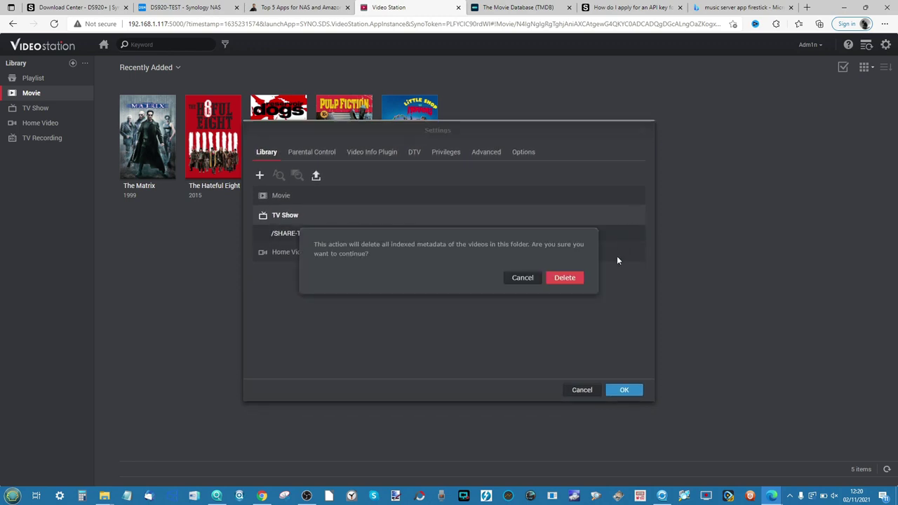
{"action": "left_click", "coordinate": [565, 279]}
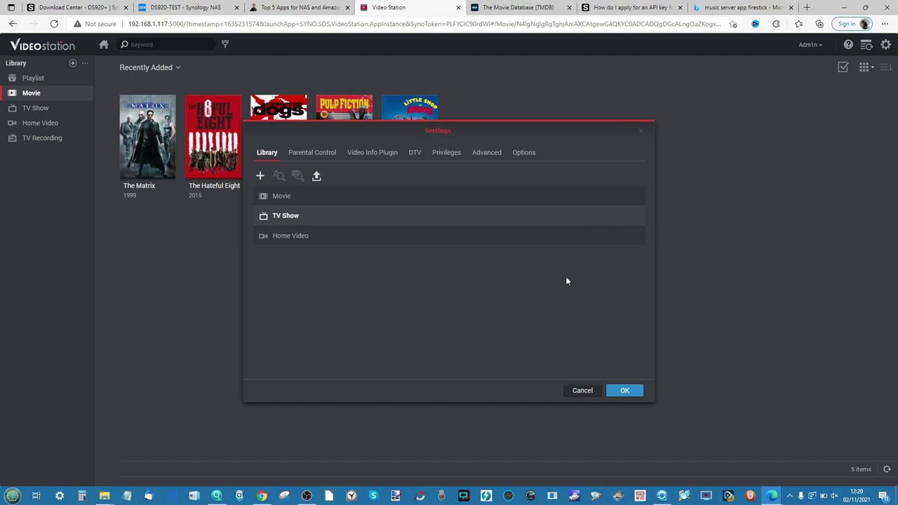
{"action": "left_click", "coordinate": [632, 237]}
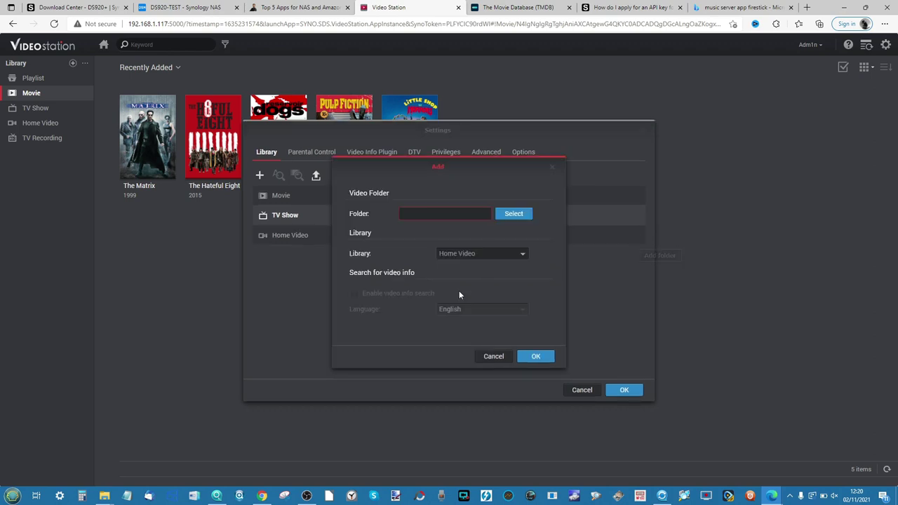
{"action": "left_click", "coordinate": [494, 357]}
Remove the /SHARE-TEST/PLEX TEST MEDIA/1080p & 4K Test Files folder from the Home Video library and save the settings.
{"action": "left_click", "coordinate": [495, 238]}
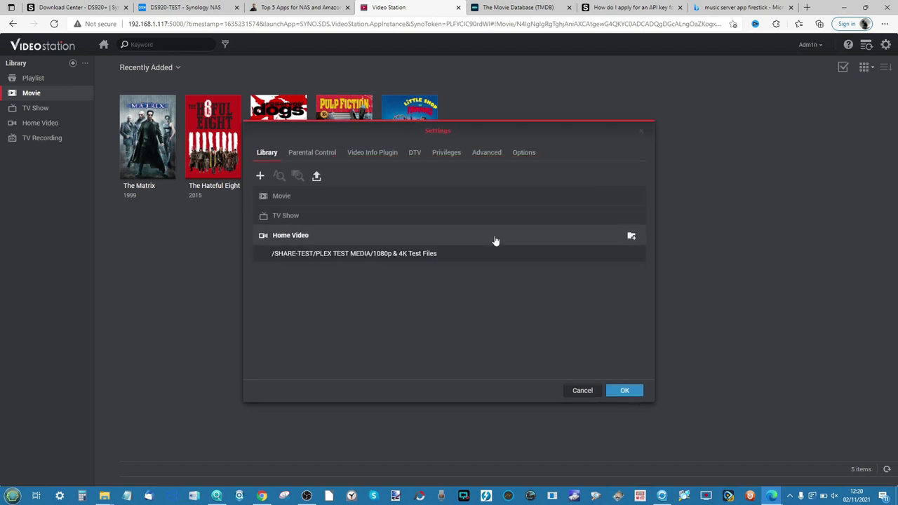
{"action": "left_click", "coordinate": [632, 254]}
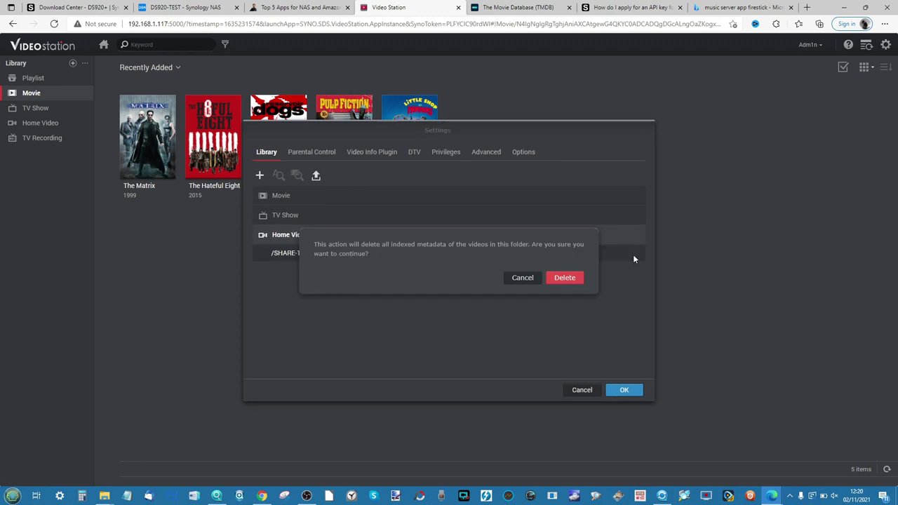
{"action": "left_click", "coordinate": [577, 277]}
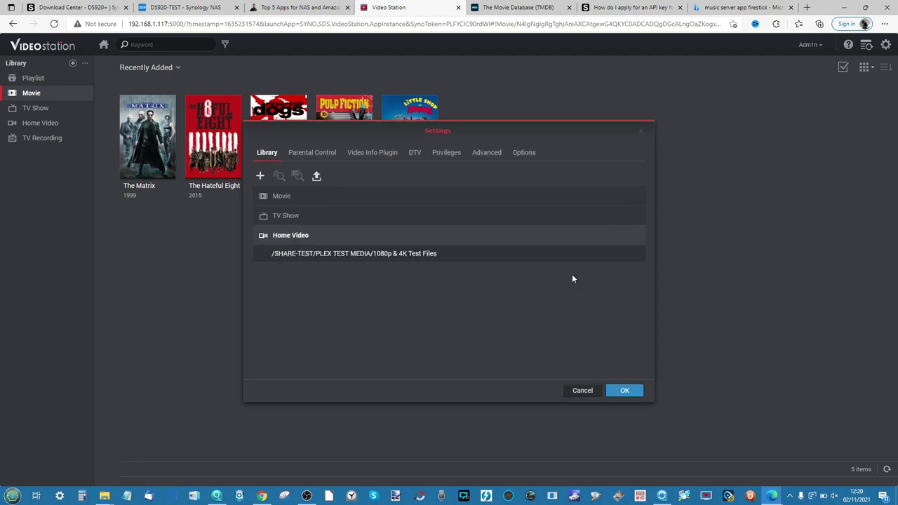
{"action": "left_click", "coordinate": [615, 391]}
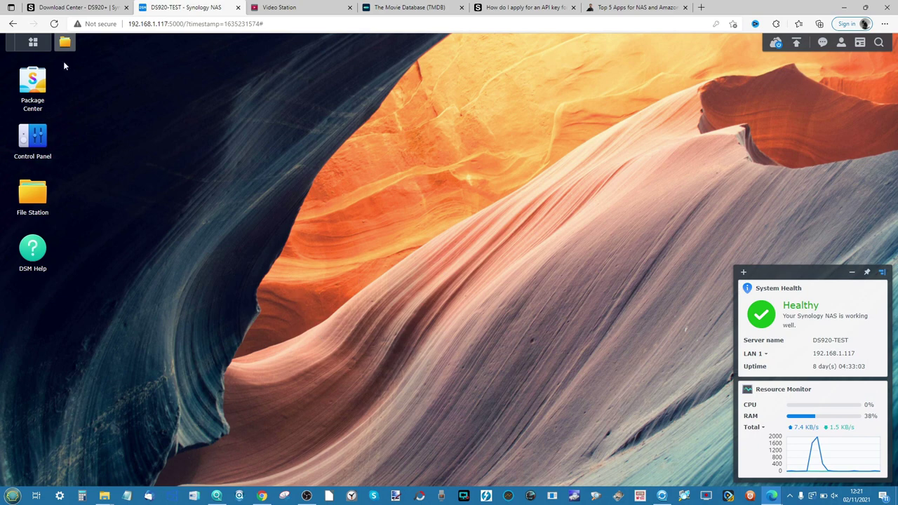
Open Video Station from DSM and start adding a video folder to the Movie library, bringing up the folder chooser.
{"action": "left_click", "coordinate": [33, 42]}
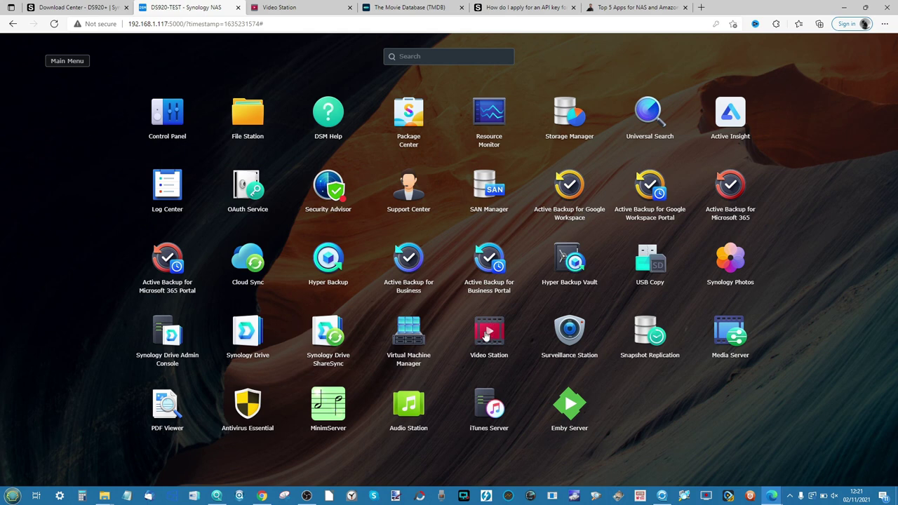
{"action": "left_click", "coordinate": [486, 336]}
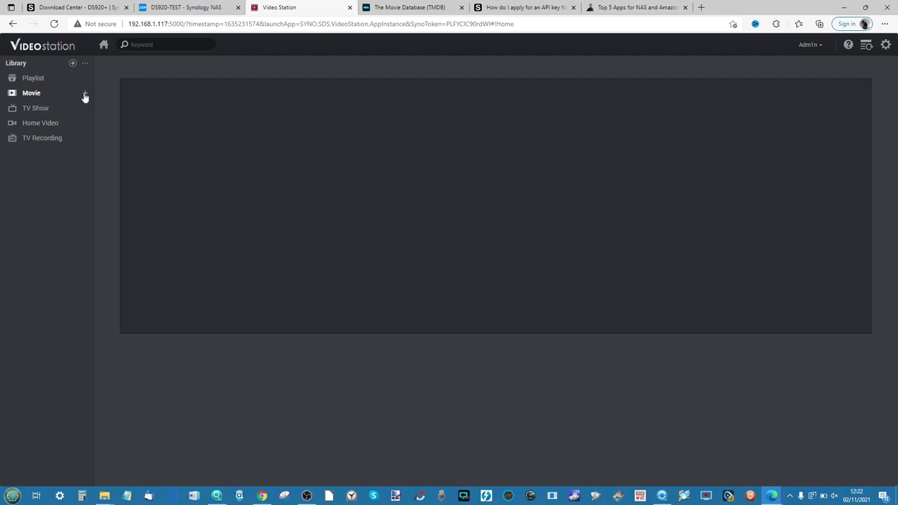
{"action": "left_click", "coordinate": [85, 95]}
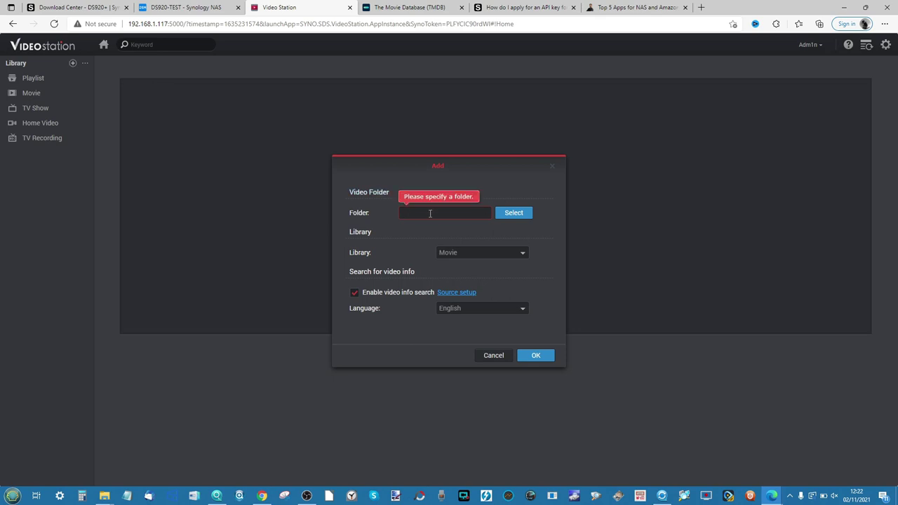
{"action": "left_click", "coordinate": [518, 217]}
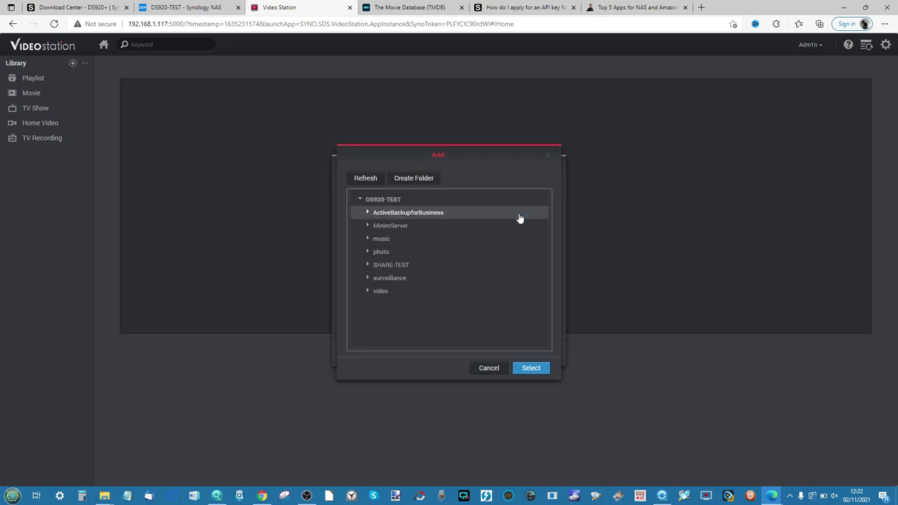
Switch to DSM and review the Media Indexing and Conversion Settings of the Indexing Service in Control Panel.
{"action": "left_click", "coordinate": [244, 12]}
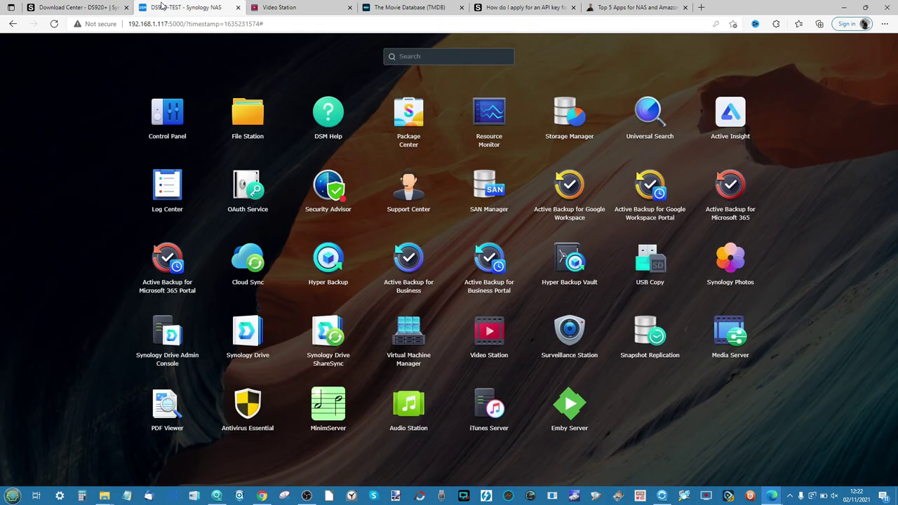
{"action": "left_click", "coordinate": [75, 103]}
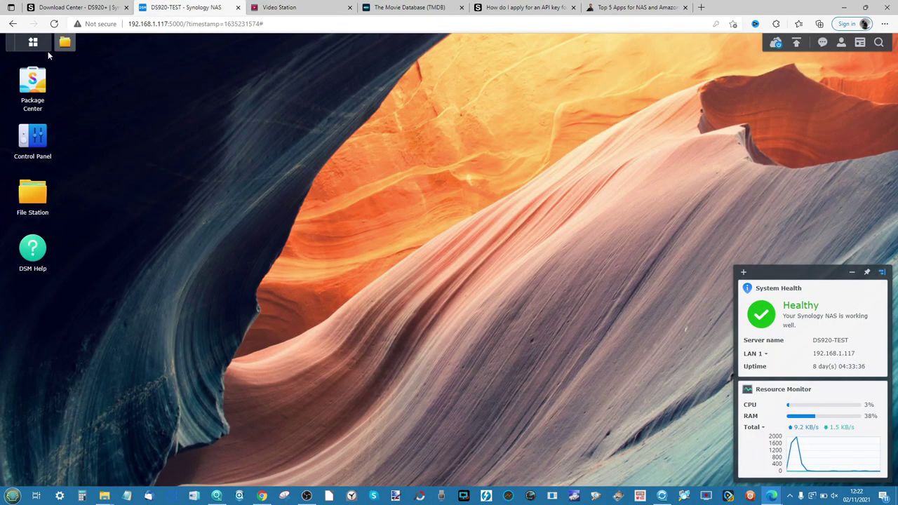
{"action": "left_click", "coordinate": [34, 140]}
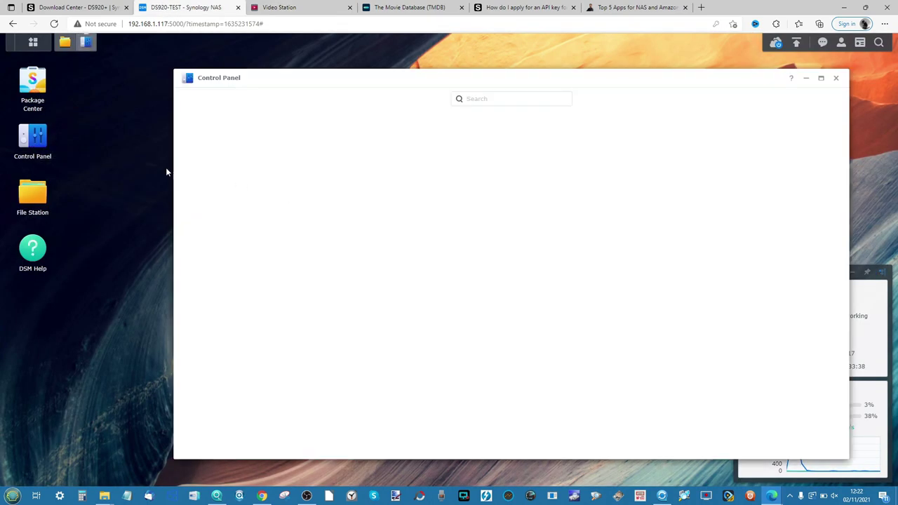
{"action": "left_click", "coordinate": [346, 348]}
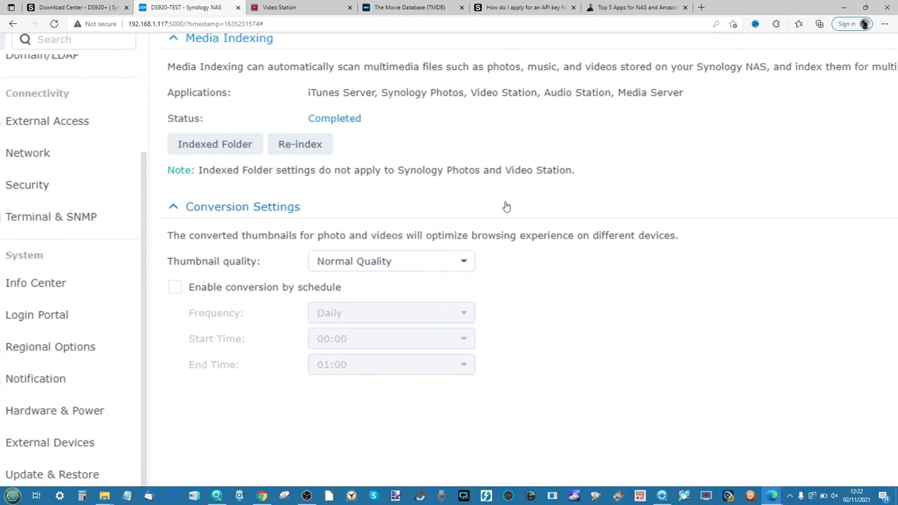
{"action": "scroll", "coordinate": [506, 206], "scroll_direction": "up", "scroll_amount": 3}
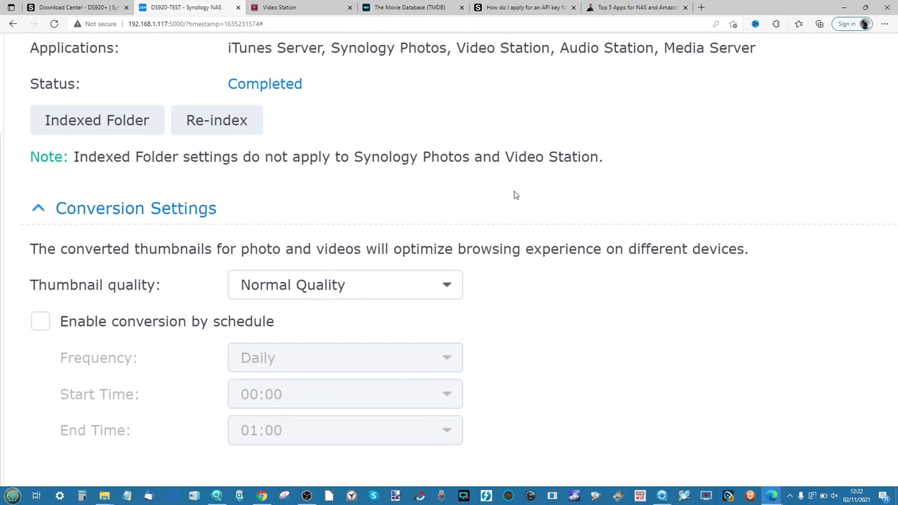
{"action": "scroll", "coordinate": [481, 255], "scroll_direction": "down", "scroll_amount": 3}
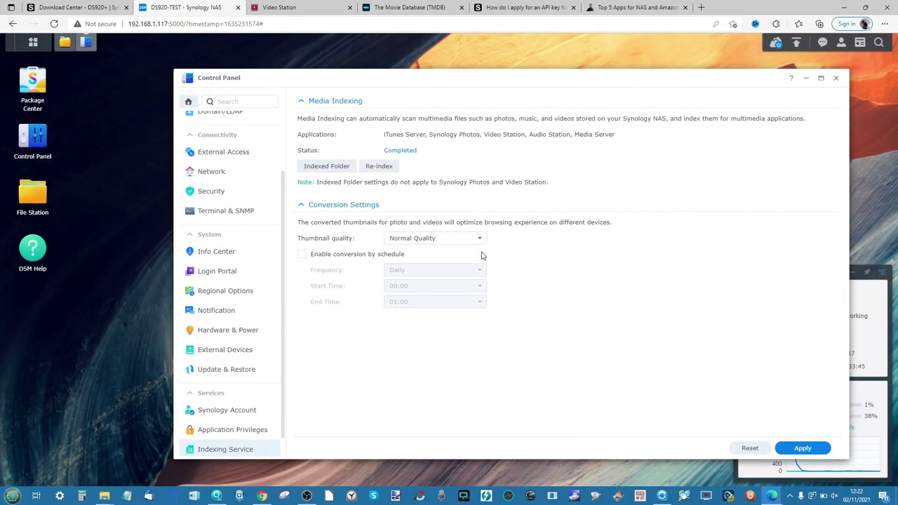
Back in Video Station, add the SHARE-TEST/PLEX TEST MEDIA/Movies folder to the Movie library with English video info search enabled.
{"action": "left_click", "coordinate": [303, 9]}
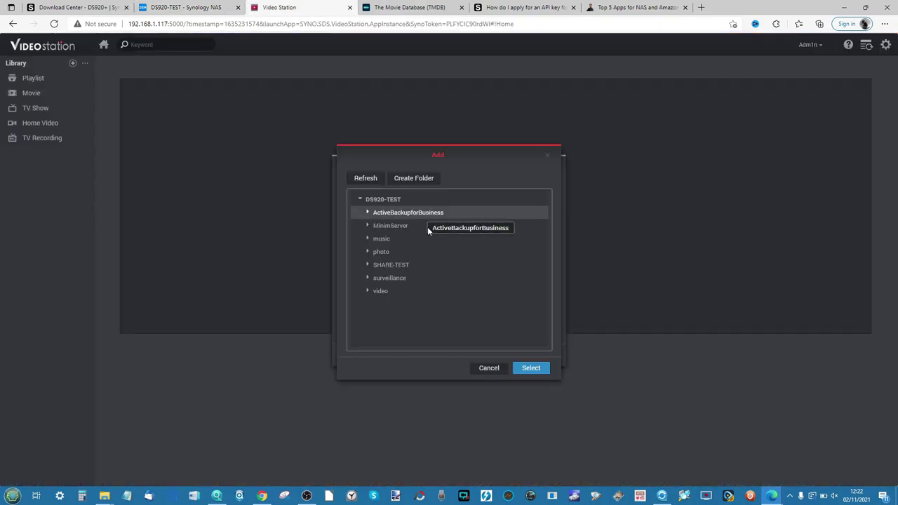
{"action": "left_click", "coordinate": [380, 267]}
{"action": "double_click", "coordinate": [381, 267]}
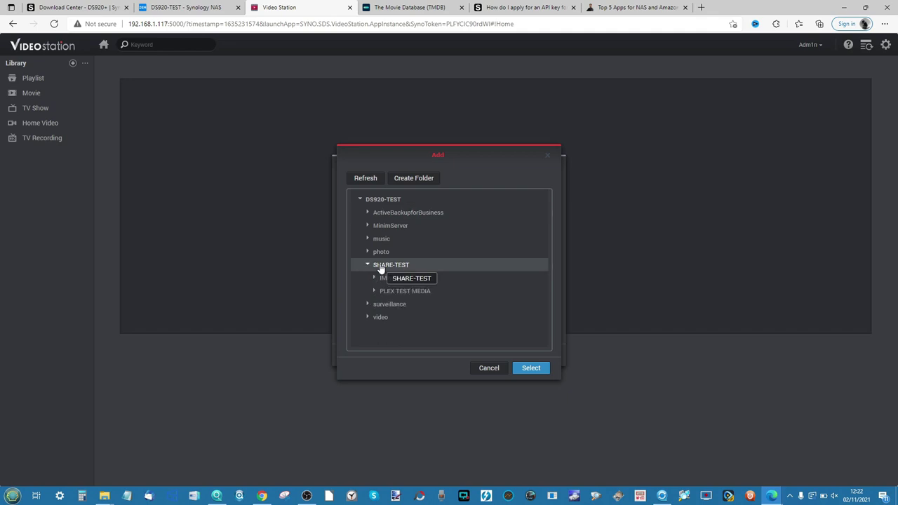
{"action": "double_click", "coordinate": [399, 292]}
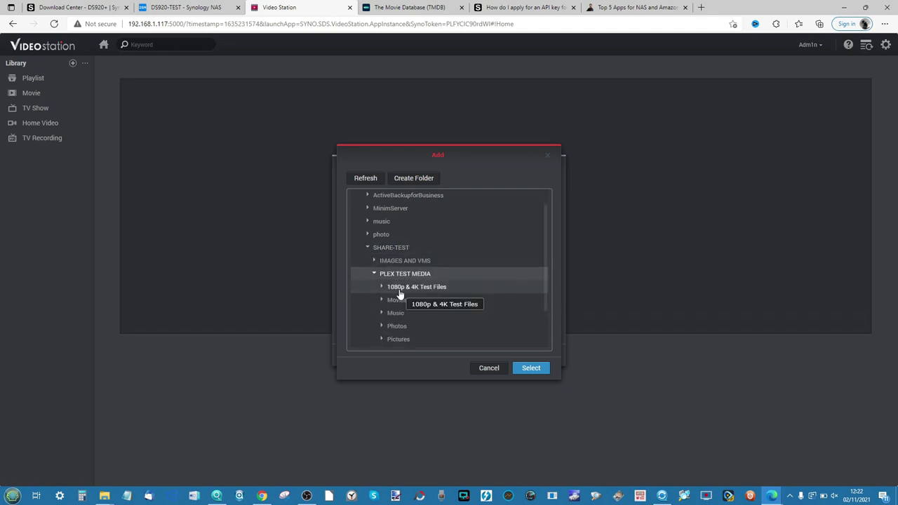
{"action": "left_click", "coordinate": [402, 300]}
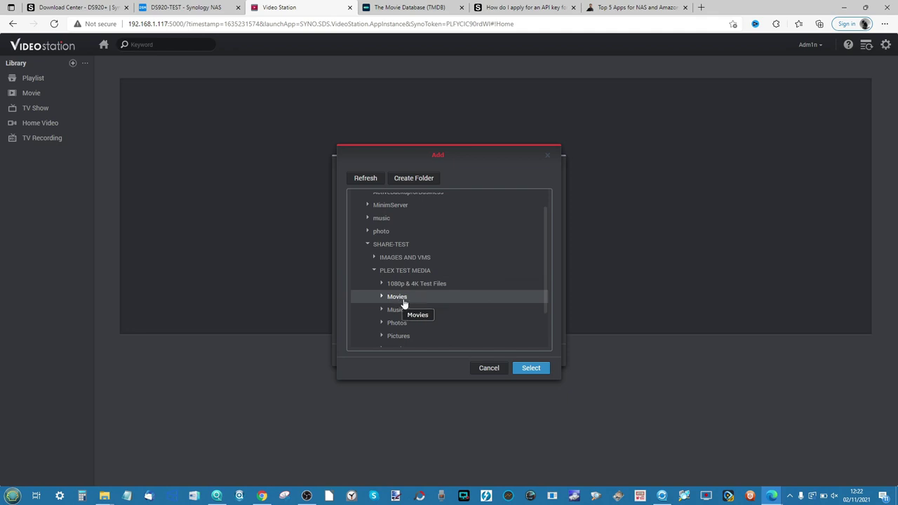
{"action": "left_click", "coordinate": [529, 370]}
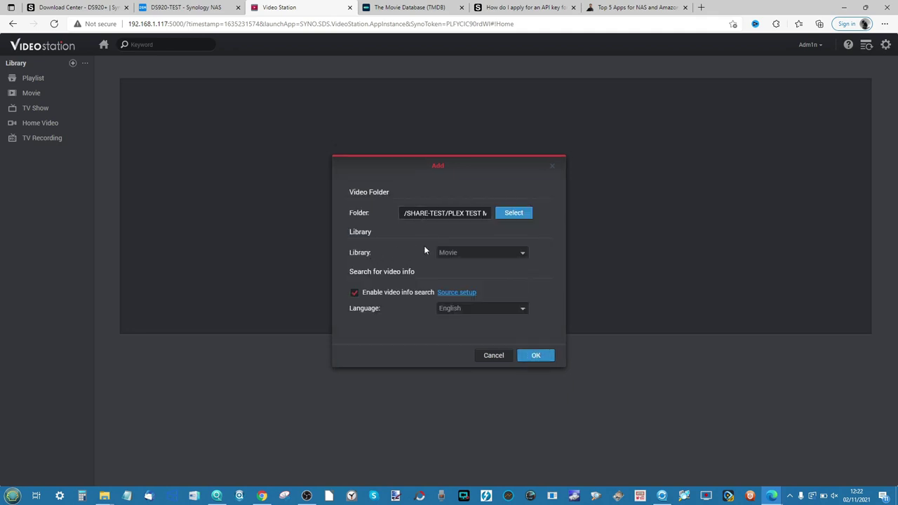
{"action": "left_click", "coordinate": [476, 257]}
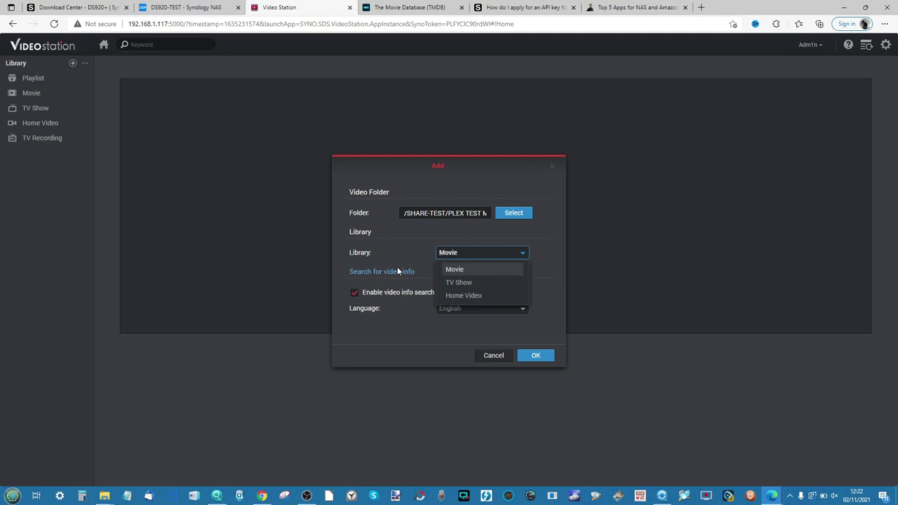
{"action": "left_click", "coordinate": [480, 269]}
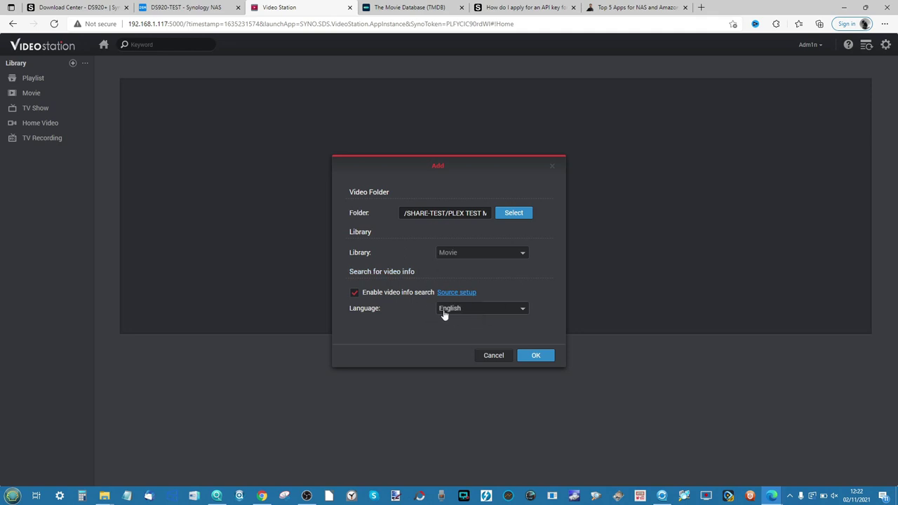
{"action": "left_click", "coordinate": [531, 356]}
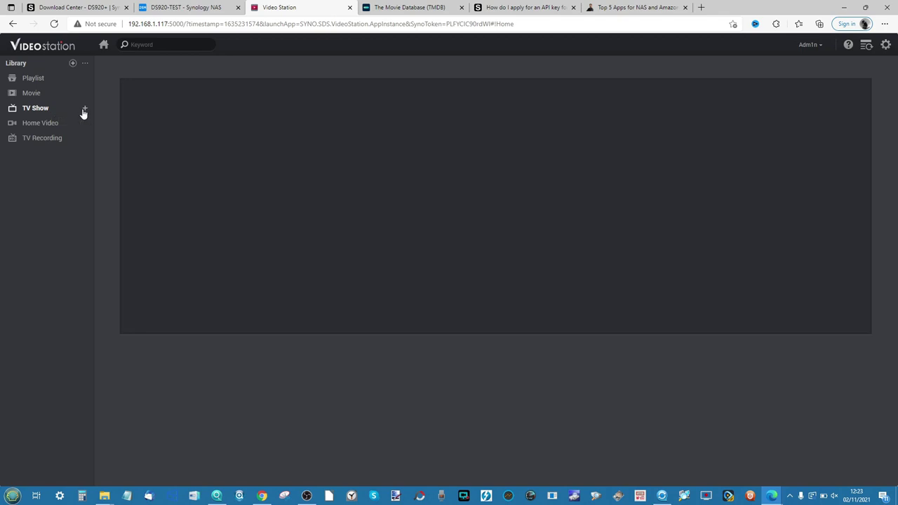
Add the SHARE-TEST/PLEX TEST MEDIA/TV Shows folder to the TV Show library with English video info search enabled.
{"action": "left_click", "coordinate": [85, 110]}
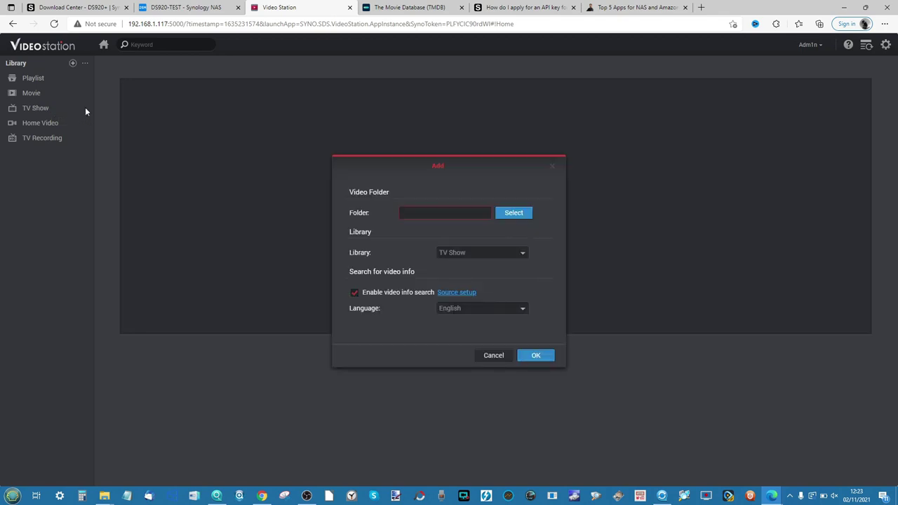
{"action": "left_click", "coordinate": [519, 214]}
{"action": "left_click", "coordinate": [390, 266]}
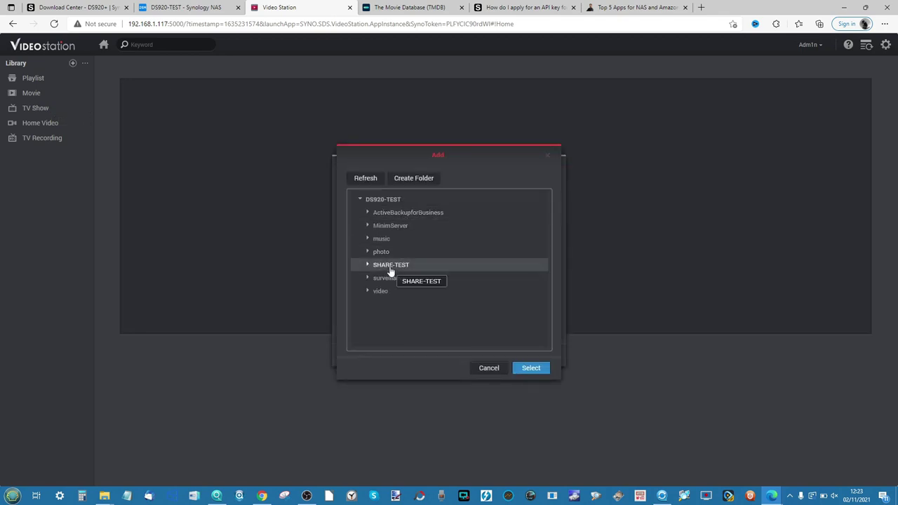
{"action": "left_click", "coordinate": [397, 290]}
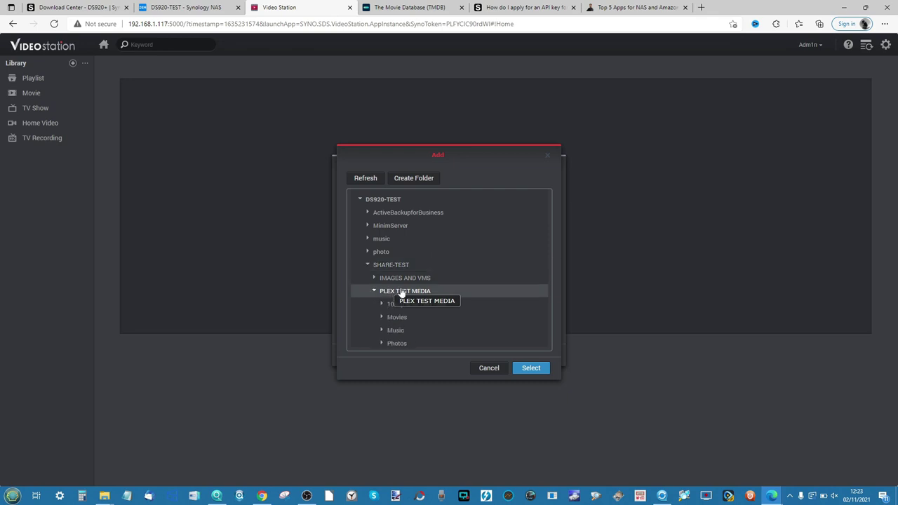
{"action": "left_click", "coordinate": [396, 342]}
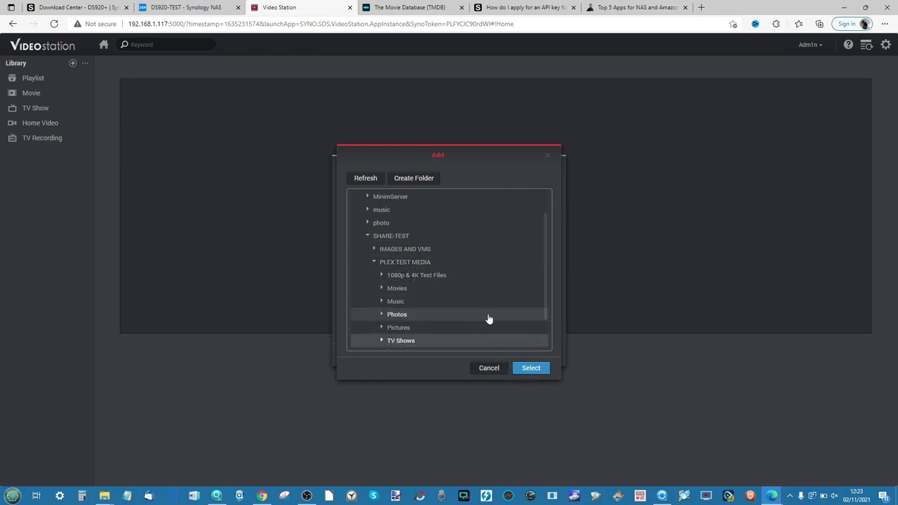
{"action": "scroll", "coordinate": [487, 316], "scroll_direction": "down", "scroll_amount": 2}
{"action": "left_click", "coordinate": [382, 302]}
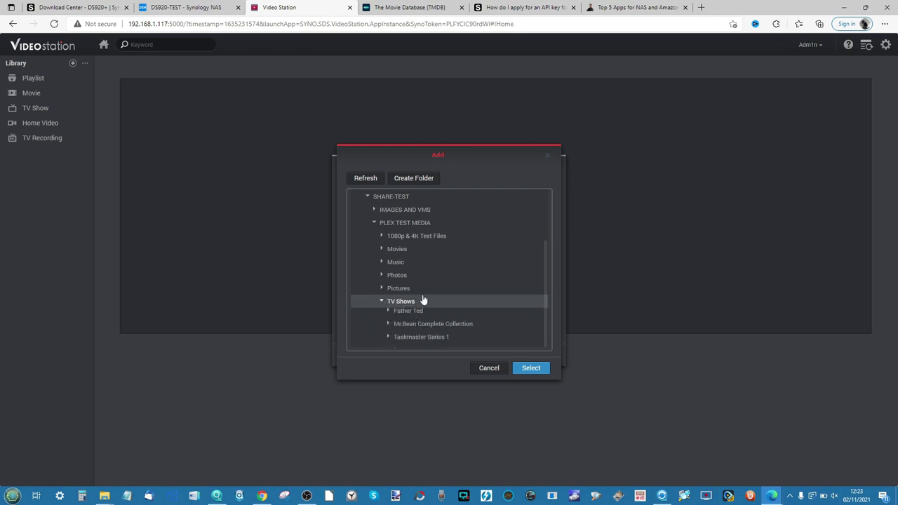
{"action": "scroll", "coordinate": [421, 302], "scroll_direction": "down", "scroll_amount": 2}
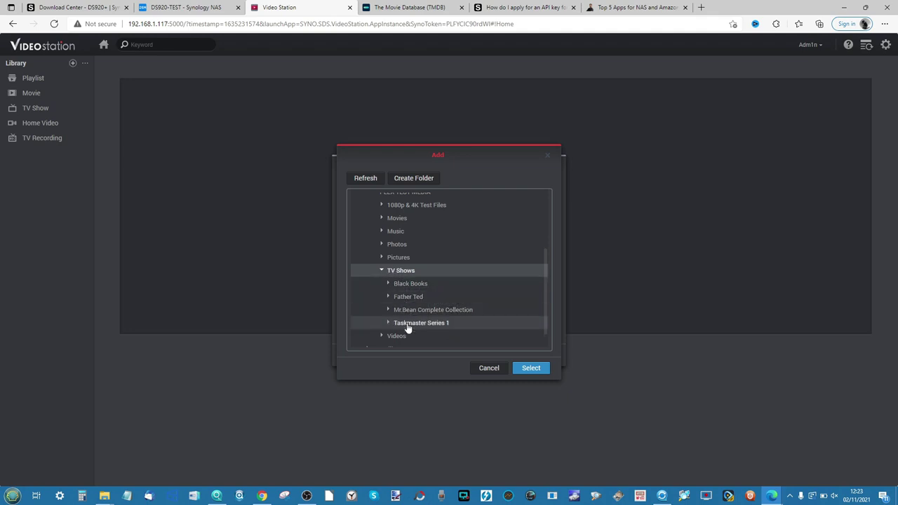
{"action": "left_click", "coordinate": [523, 369]}
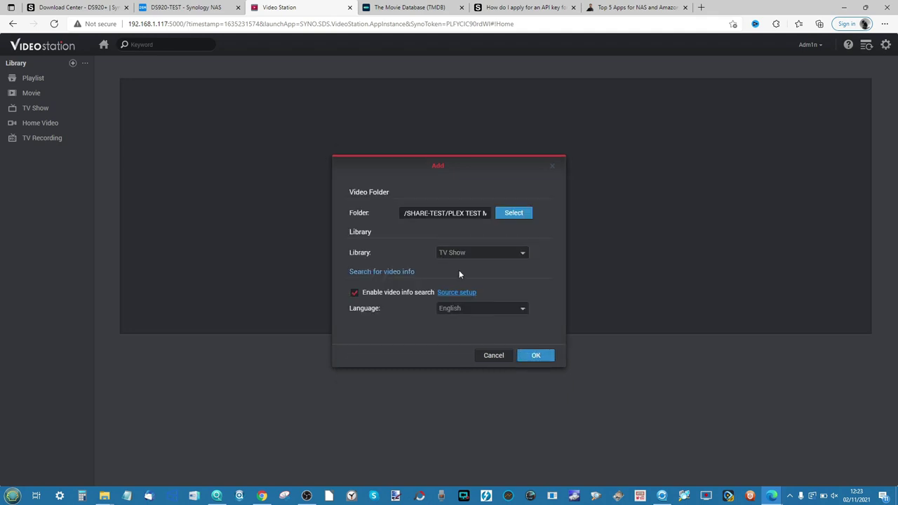
{"action": "left_click", "coordinate": [534, 357]}
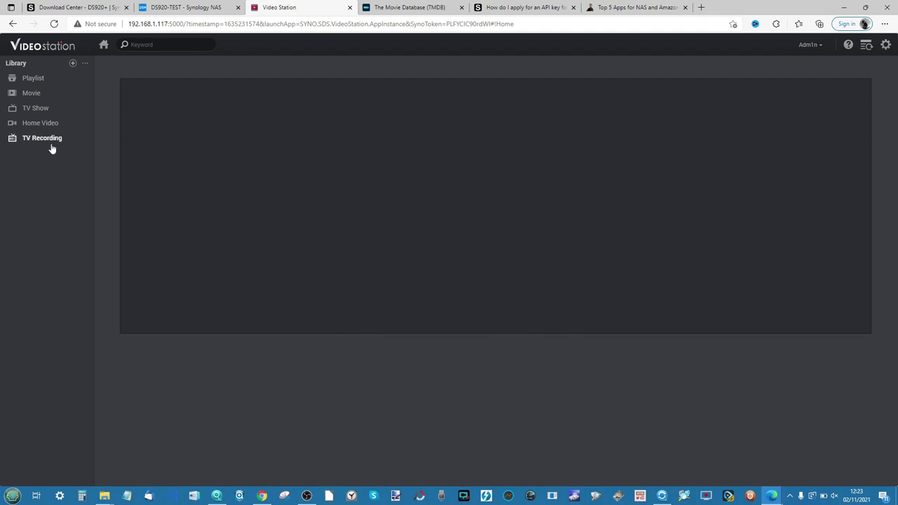
Check the contents of the Movie and TV Show libraries.
{"action": "left_click", "coordinate": [45, 93]}
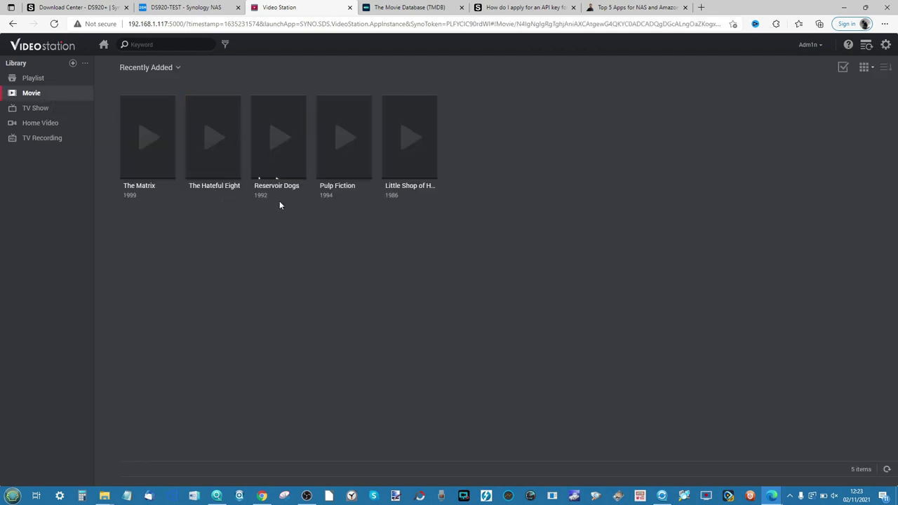
{"action": "mouse_move", "coordinate": [172, 141]}
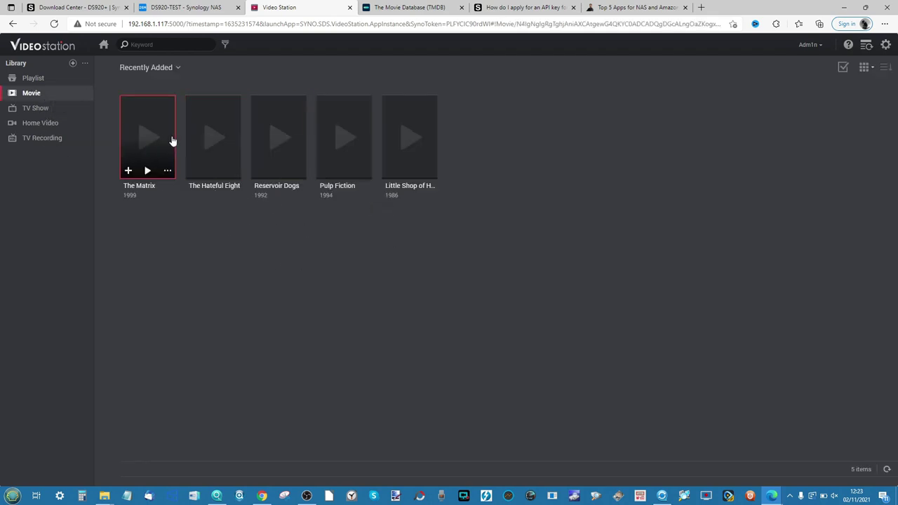
{"action": "left_click", "coordinate": [60, 112]}
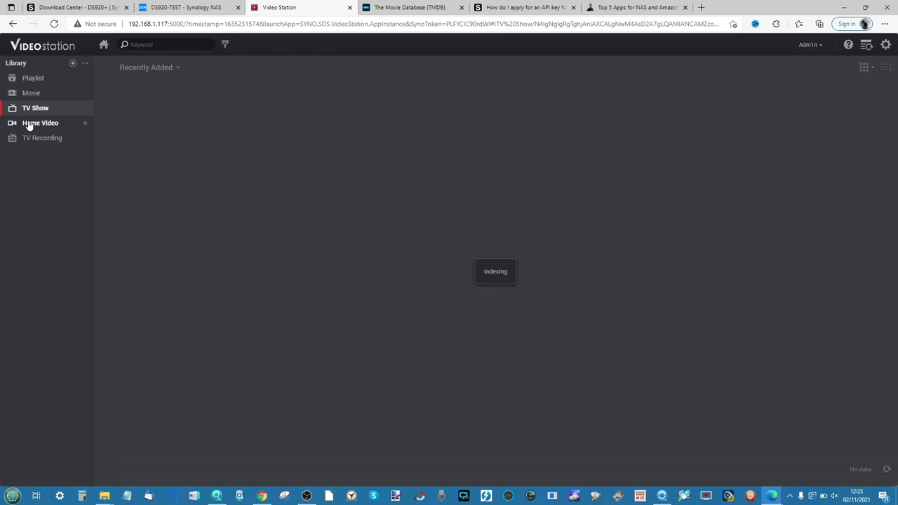
Create a public library named 4K 1080P TEST FILES with the video type Others.
{"action": "left_click", "coordinate": [72, 65]}
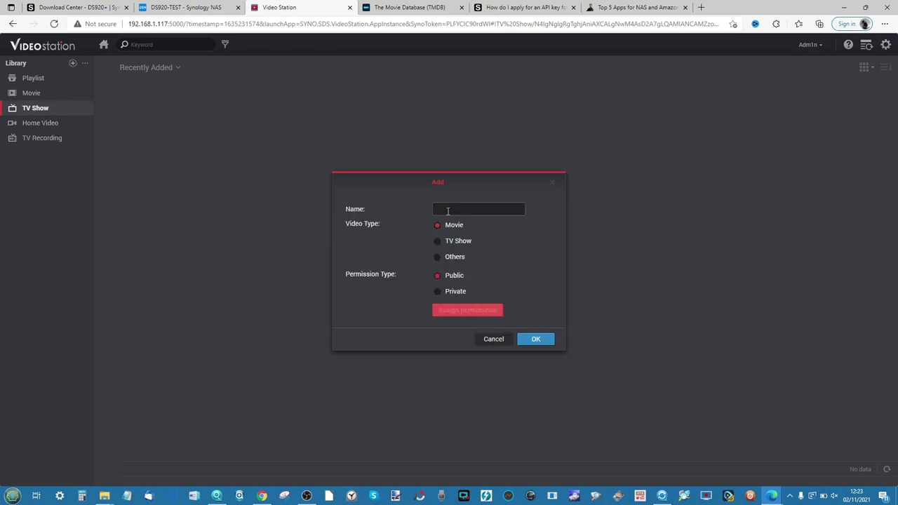
{"action": "left_click", "coordinate": [437, 256]}
{"action": "left_click", "coordinate": [467, 210]}
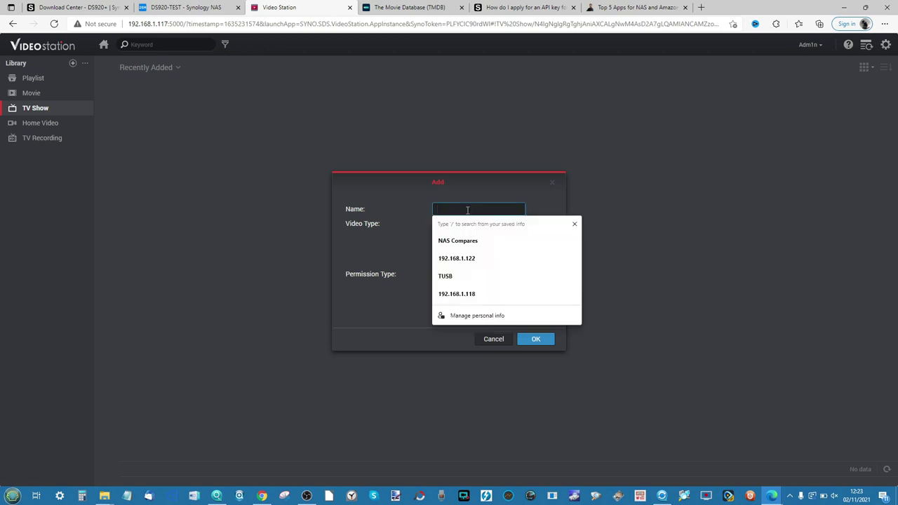
{"action": "type", "text": "4K 1080P TEST FILES"}
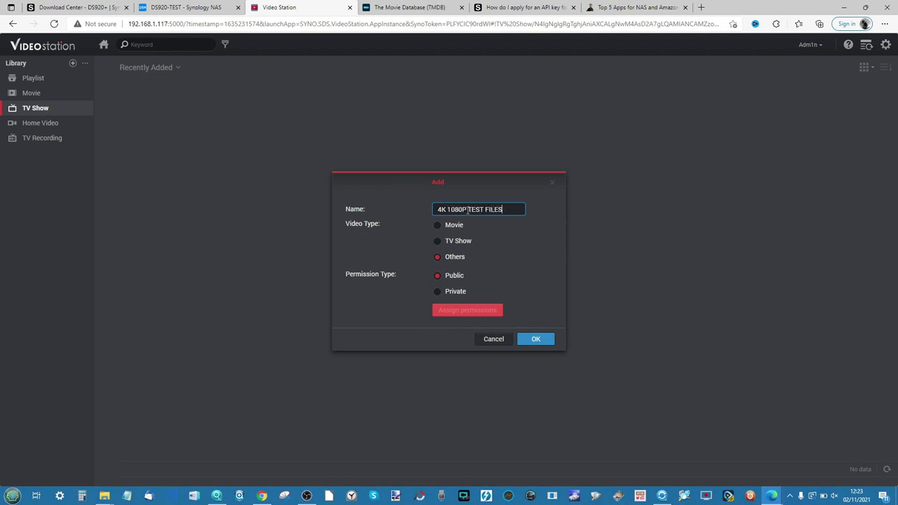
{"action": "left_click", "coordinate": [529, 307]}
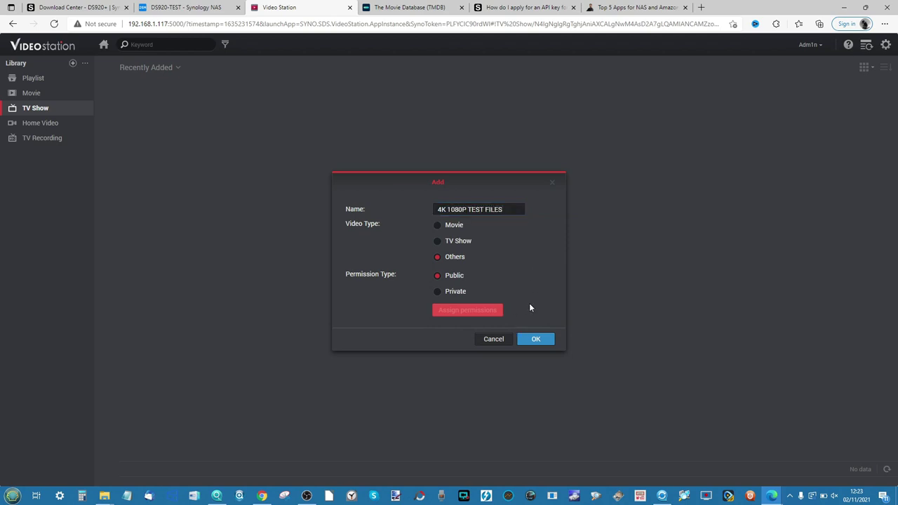
{"action": "left_click", "coordinate": [534, 341]}
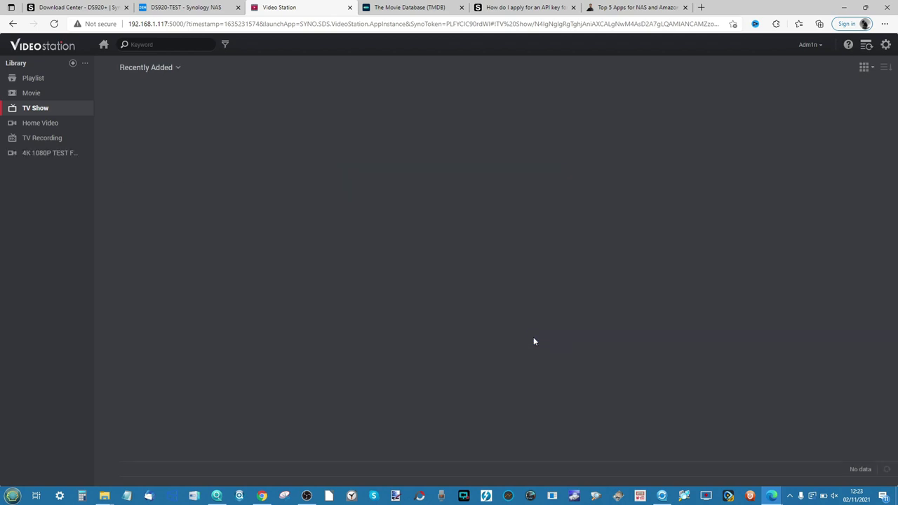
Add the SHARE-TEST/PLEX TEST MEDIA/1080p & 4K Test Files folder to the 4K 1080P TEST FILES library.
{"action": "left_click", "coordinate": [84, 153]}
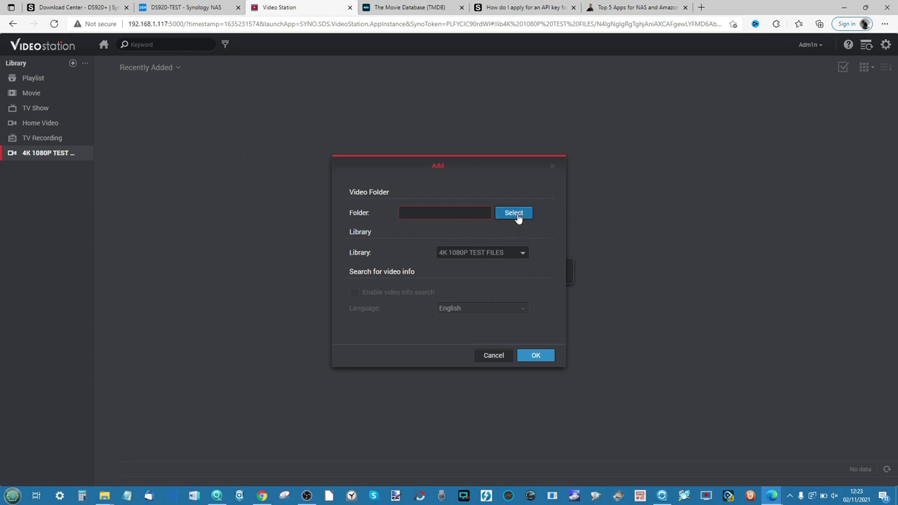
{"action": "left_click", "coordinate": [514, 213]}
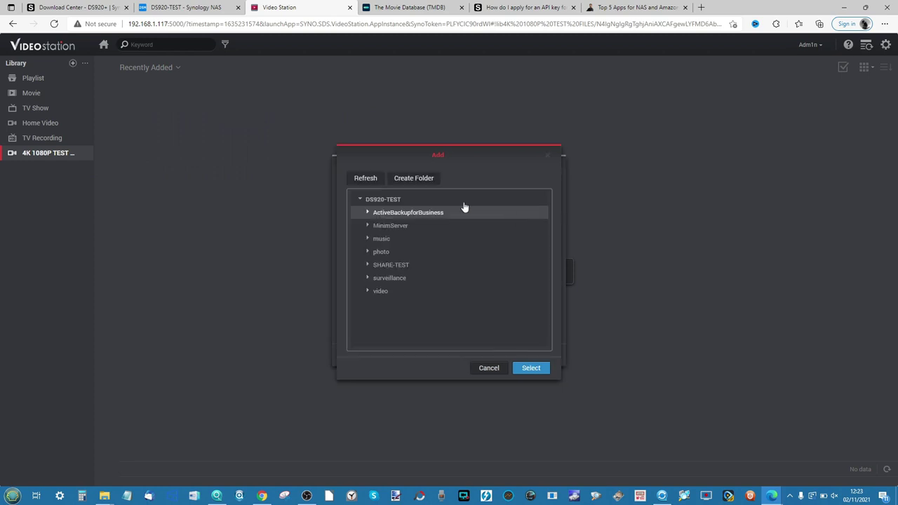
{"action": "left_click", "coordinate": [393, 268]}
{"action": "double_click", "coordinate": [392, 268]}
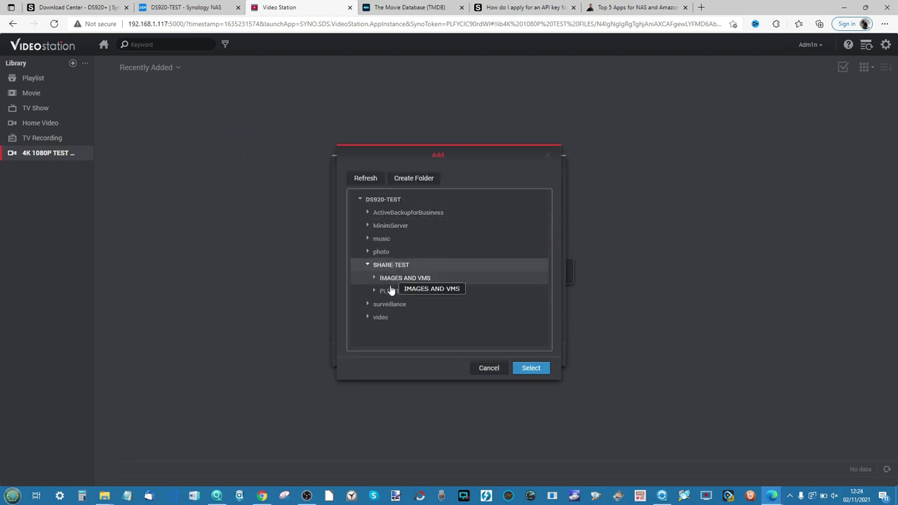
{"action": "double_click", "coordinate": [393, 291]}
{"action": "scroll", "coordinate": [405, 317], "scroll_direction": "down", "scroll_amount": 1}
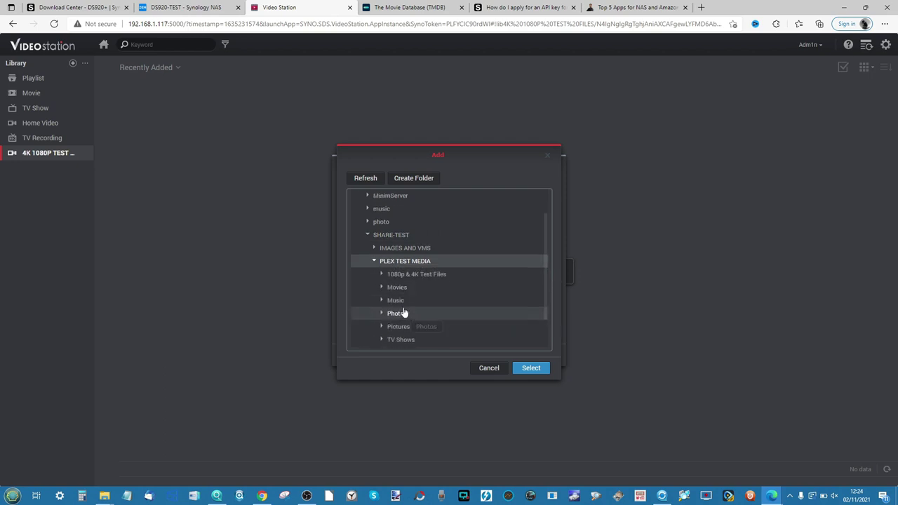
{"action": "double_click", "coordinate": [421, 275]}
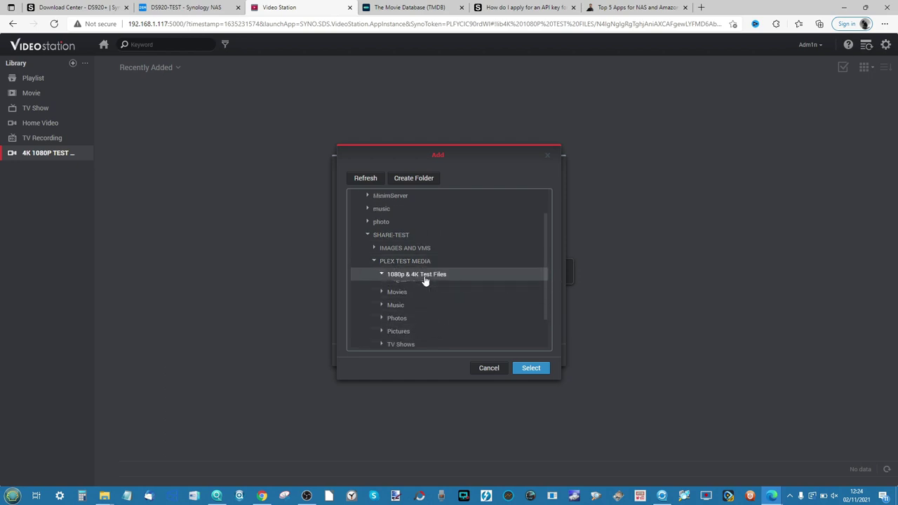
{"action": "left_click", "coordinate": [527, 369]}
{"action": "left_click", "coordinate": [535, 356]}
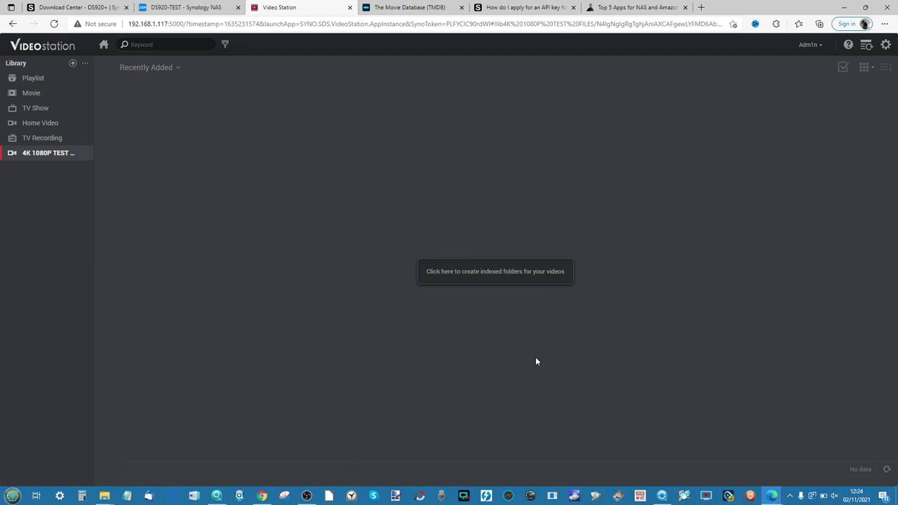
Check the TV Show and Movie libraries, view the Pulp Fiction detail page, and return to the Movie library.
{"action": "left_click", "coordinate": [54, 107]}
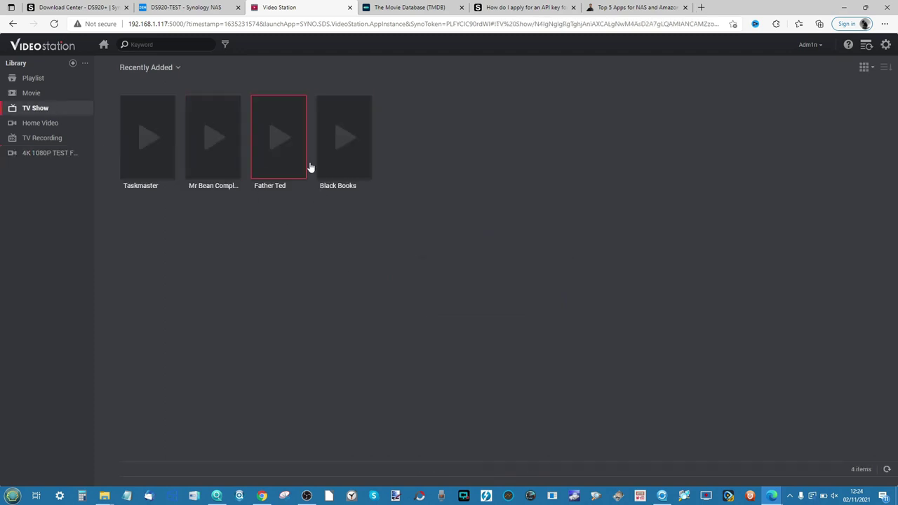
{"action": "left_click", "coordinate": [40, 93]}
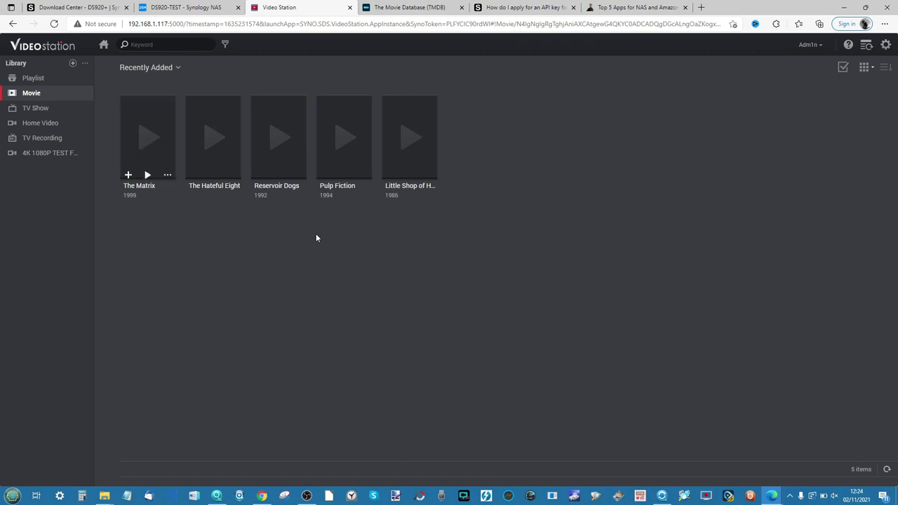
{"action": "left_click", "coordinate": [346, 116]}
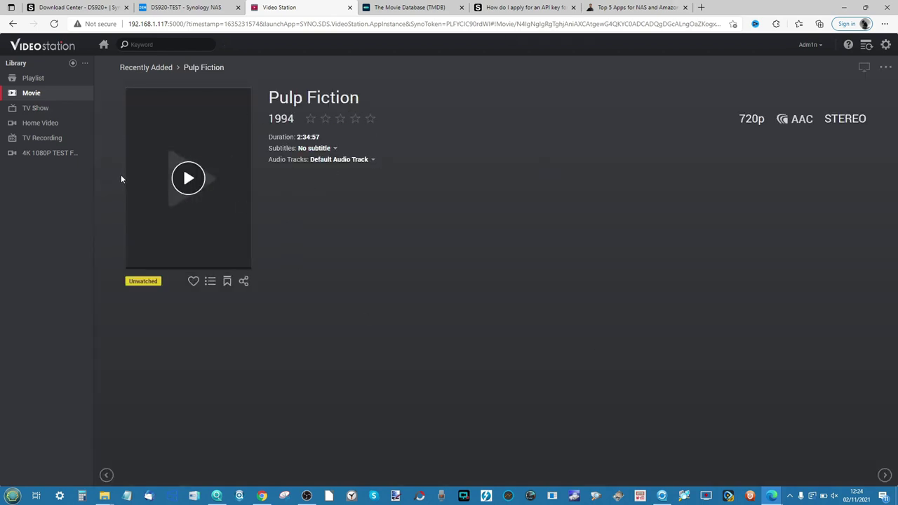
{"action": "left_click", "coordinate": [46, 93]}
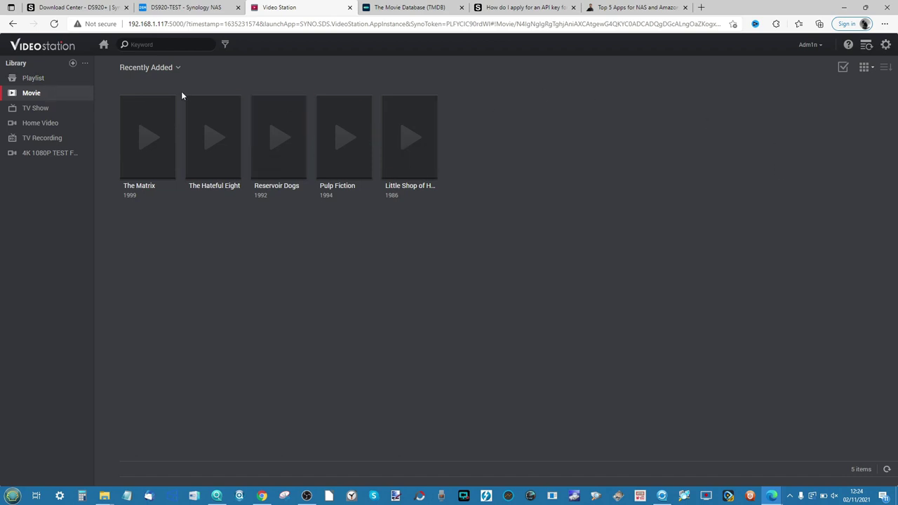
In the Video Info Plugin settings, apply The Movie Database as the video info source for Movie.
{"action": "left_click", "coordinate": [886, 47]}
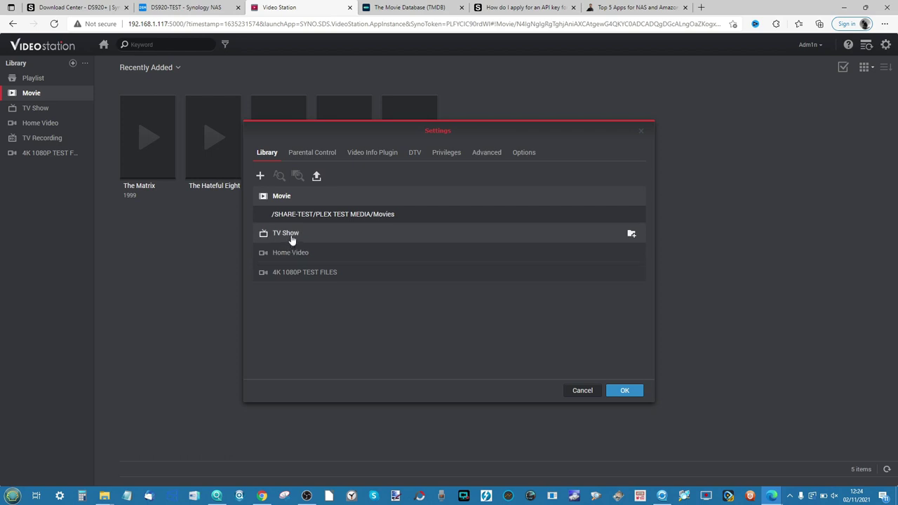
{"action": "left_click", "coordinate": [366, 152]}
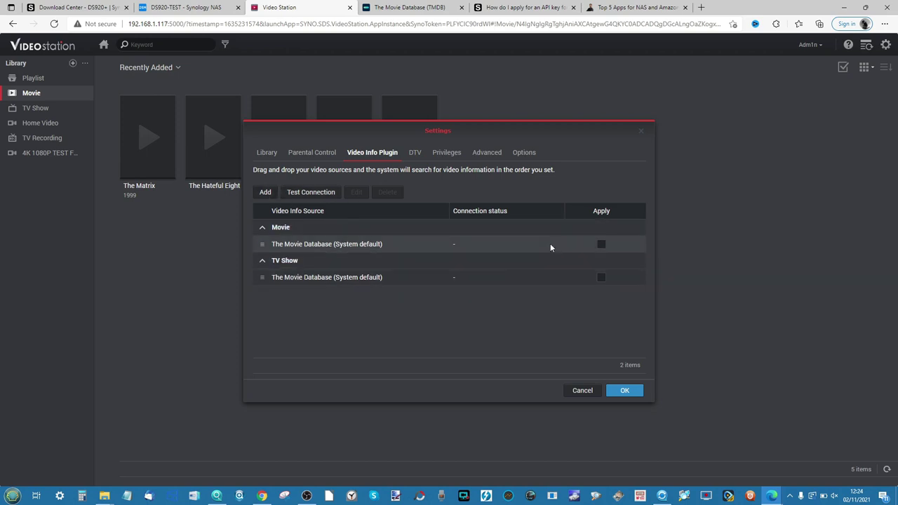
{"action": "left_click", "coordinate": [602, 245]}
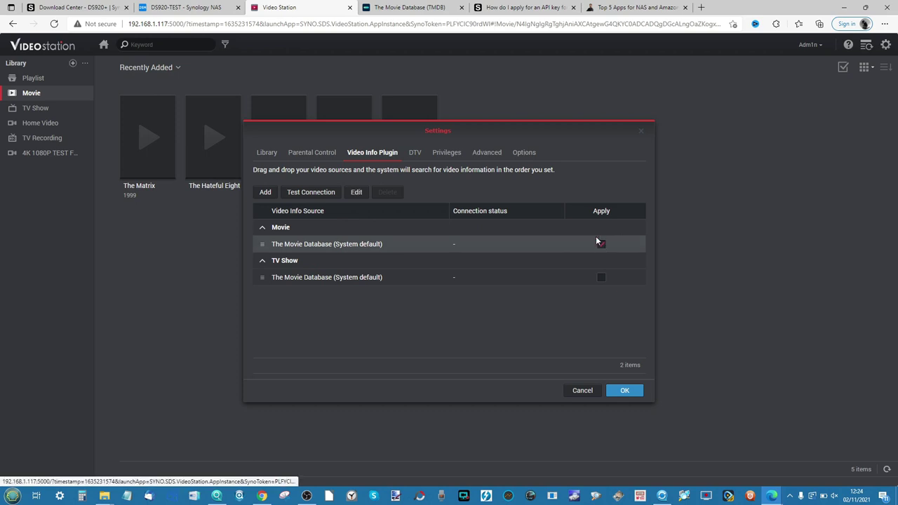
{"action": "left_click", "coordinate": [601, 245]}
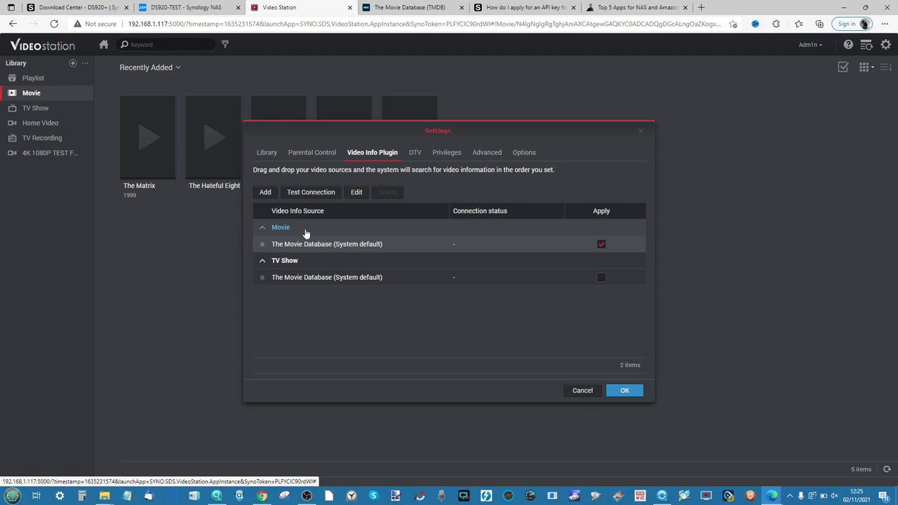
Switch to The Movie Database website and view the account settings, where the API section is listed.
{"action": "left_click", "coordinate": [411, 8]}
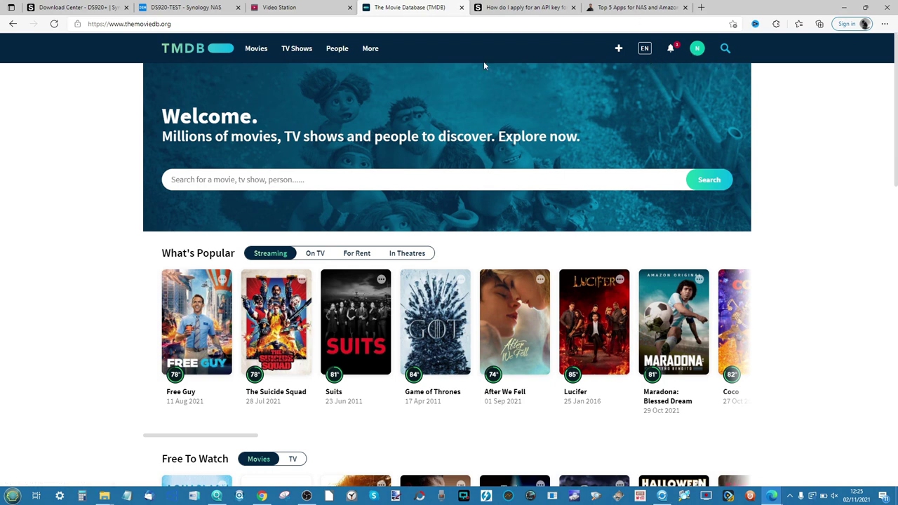
{"action": "left_click", "coordinate": [697, 49]}
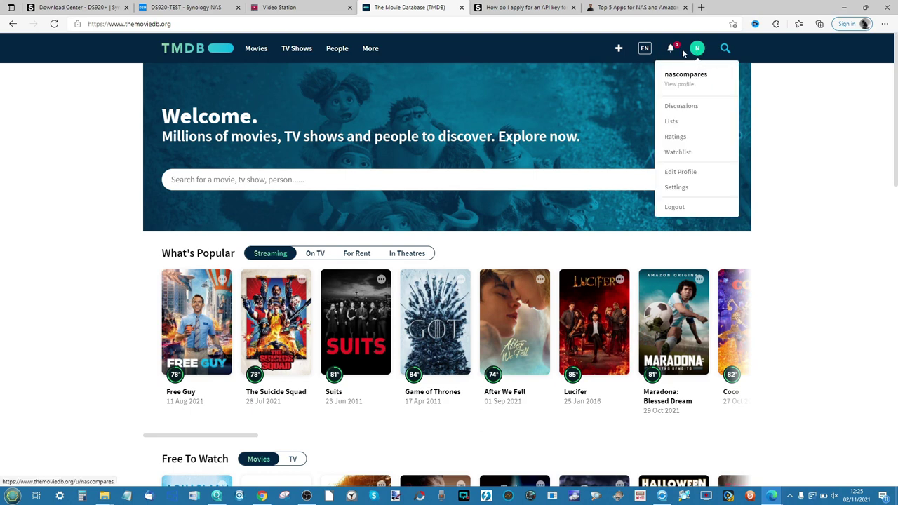
{"action": "left_click", "coordinate": [676, 187]}
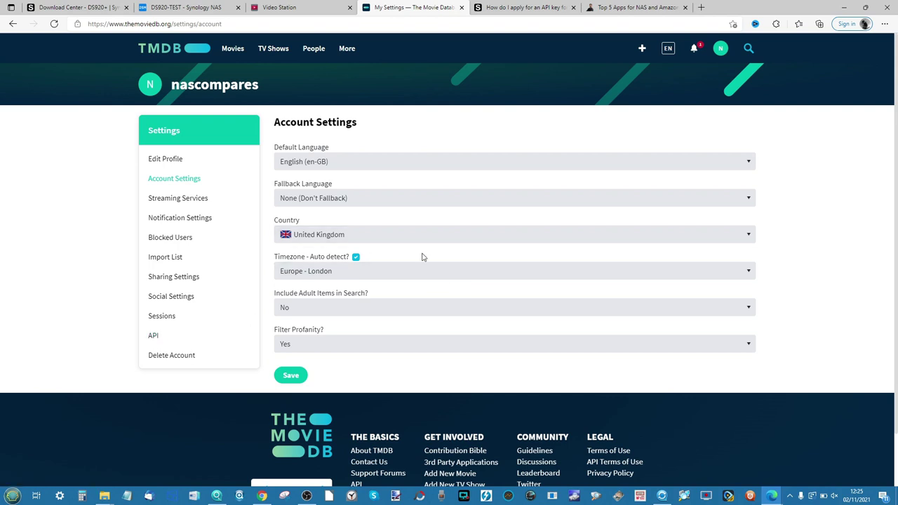
Switch to Synology's Knowledge Center article on applying for a Video Info Plugin API key, accept all cookies, and view its introduction and web address.
{"action": "left_click", "coordinate": [517, 7]}
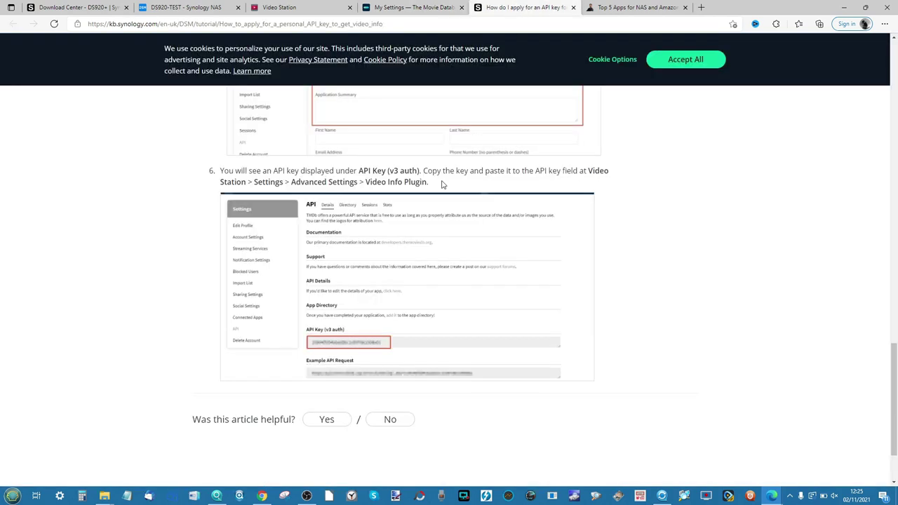
{"action": "scroll", "coordinate": [442, 185], "scroll_direction": "up", "scroll_amount": 2}
{"action": "scroll", "coordinate": [442, 184], "scroll_direction": "up", "scroll_amount": 6}
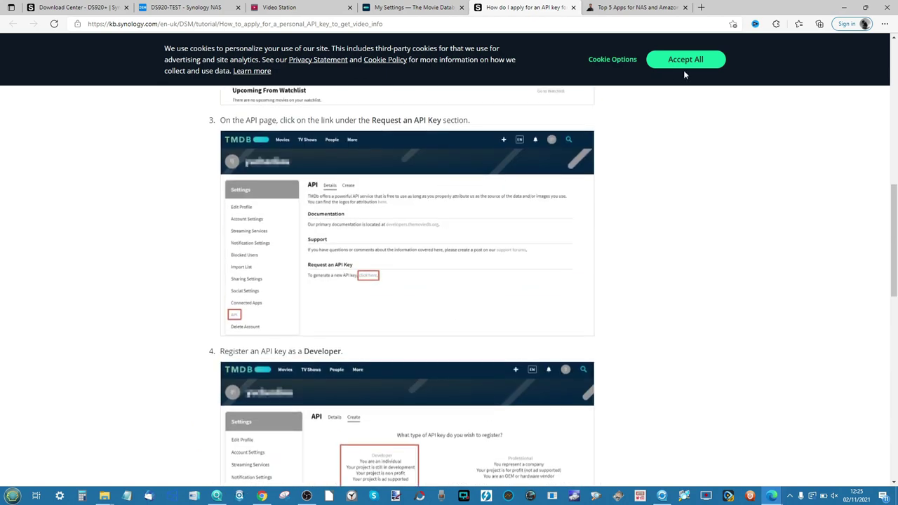
{"action": "left_click", "coordinate": [684, 61]}
{"action": "scroll", "coordinate": [421, 253], "scroll_direction": "up", "scroll_amount": 10}
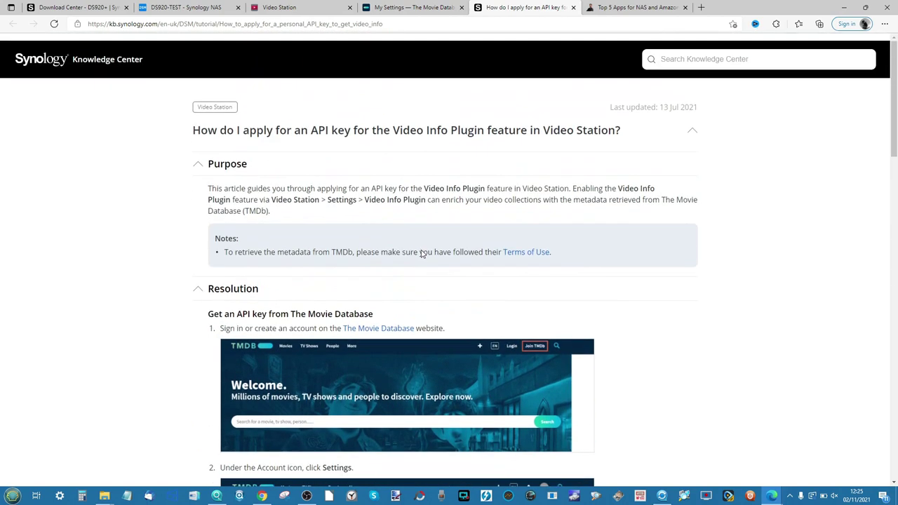
{"action": "scroll", "coordinate": [421, 254], "scroll_direction": "down", "scroll_amount": 1}
{"action": "scroll", "coordinate": [210, 175], "scroll_direction": "up", "scroll_amount": 1}
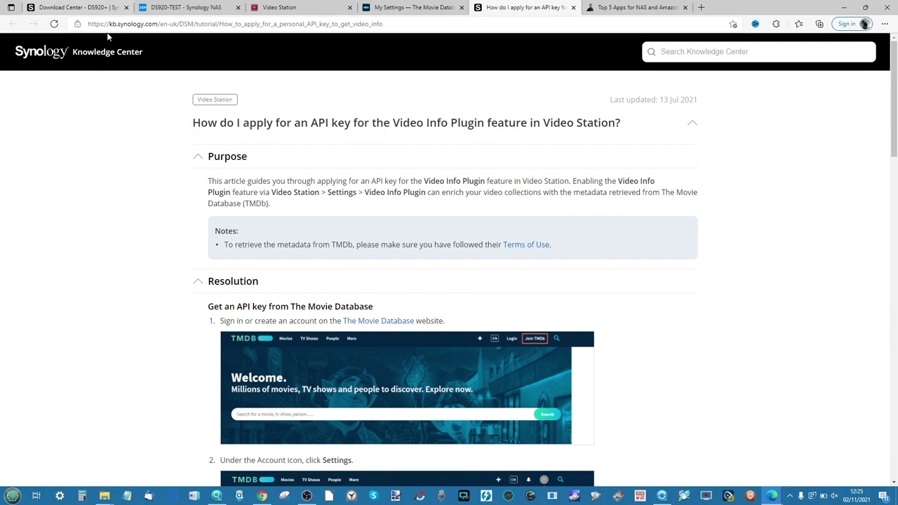
{"action": "left_click", "coordinate": [146, 23]}
{"action": "scroll", "coordinate": [377, 224], "scroll_direction": "down", "scroll_amount": 1}
{"action": "scroll", "coordinate": [377, 224], "scroll_direction": "up", "scroll_amount": 1}
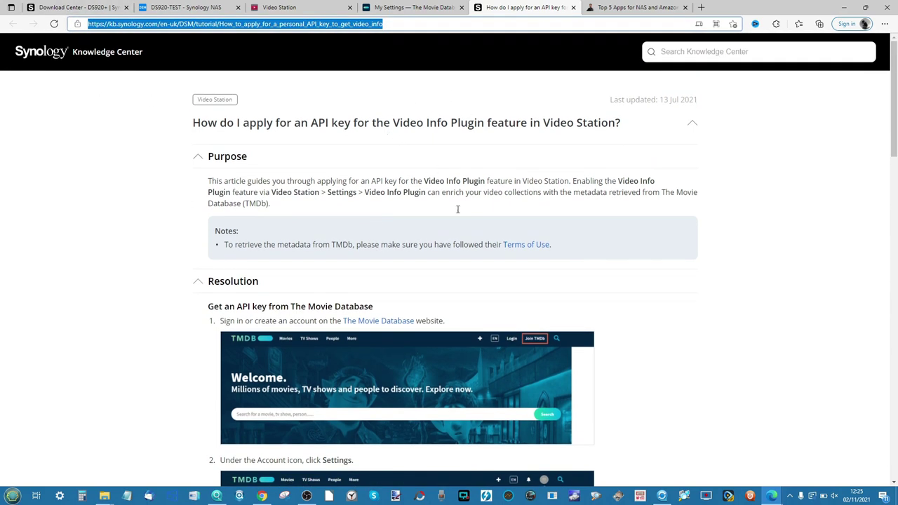
Read the article's API key registration steps through to the API Key (v3 auth) example and examine it up close.
{"action": "scroll", "coordinate": [457, 209], "scroll_direction": "down", "scroll_amount": 10}
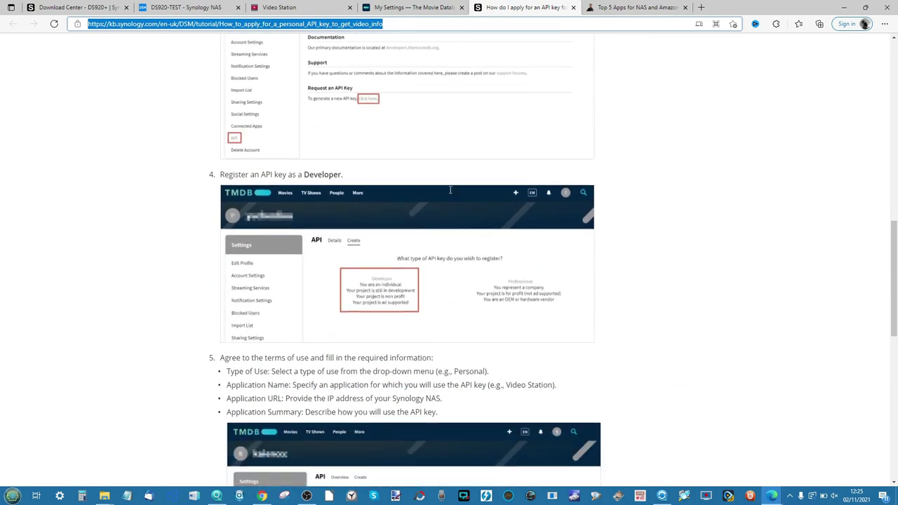
{"action": "scroll", "coordinate": [450, 189], "scroll_direction": "down", "scroll_amount": 5}
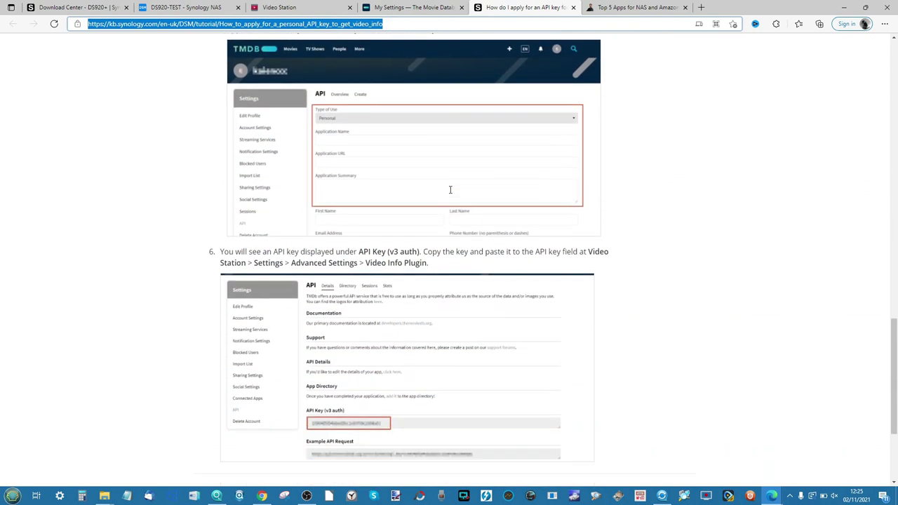
{"action": "scroll", "coordinate": [450, 189], "scroll_direction": "down", "scroll_amount": 3}
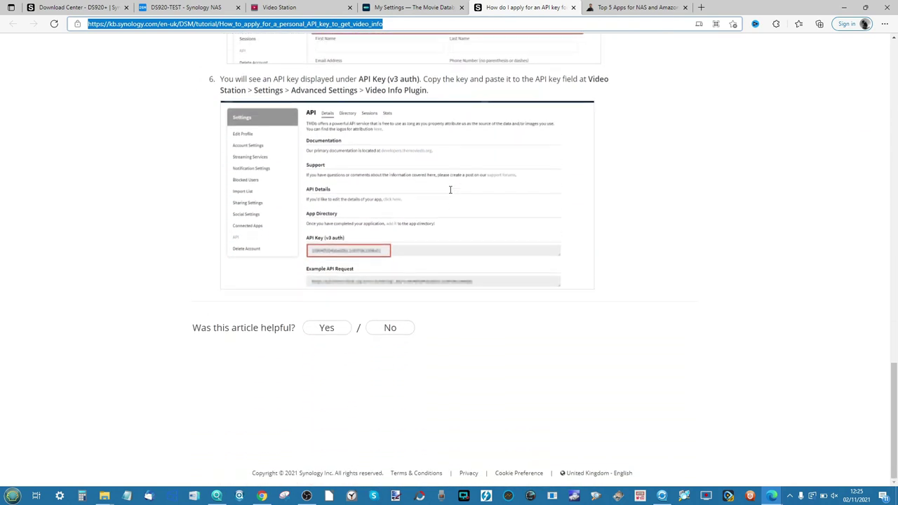
{"action": "scroll", "coordinate": [383, 248], "scroll_direction": "up", "scroll_amount": 6, "text": "ctrl"}
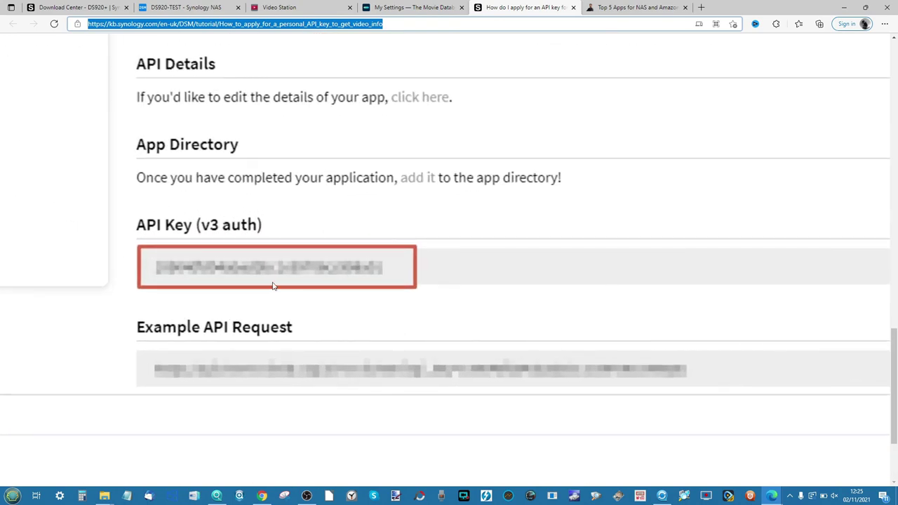
{"action": "scroll", "coordinate": [274, 286], "scroll_direction": "down", "scroll_amount": 6, "text": "ctrl"}
Back in Video Station, apply The Movie Database as the TV Show info source and save the plugin settings.
{"action": "left_click", "coordinate": [279, 7]}
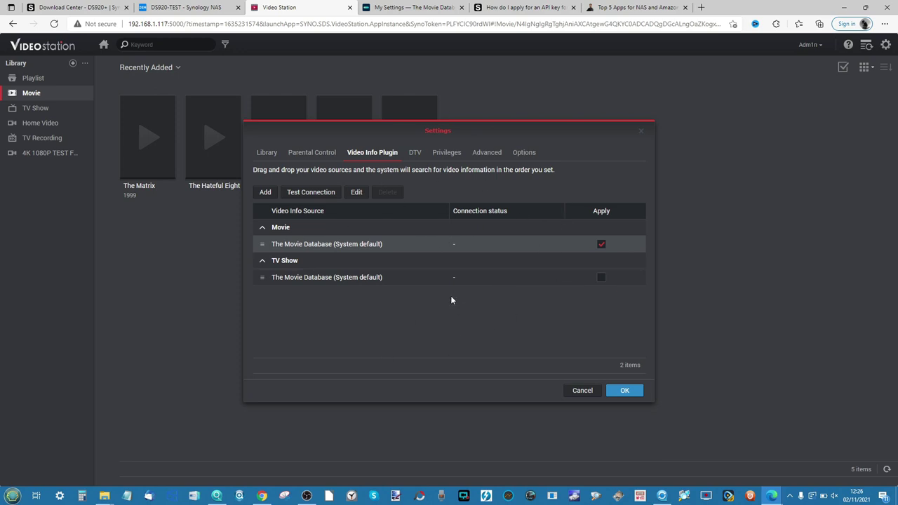
{"action": "left_click", "coordinate": [601, 277]}
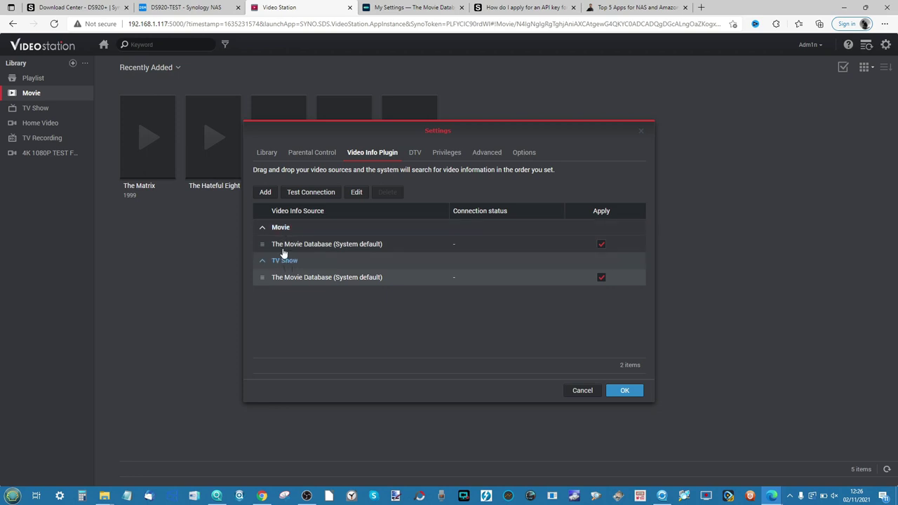
{"action": "left_click", "coordinate": [631, 390]}
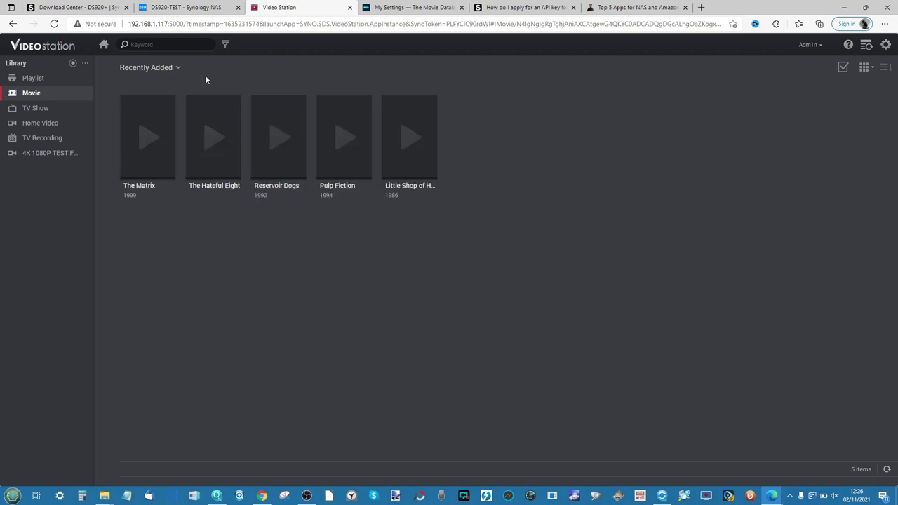
Check the TV Show and Movie libraries for artwork and review the library visibility options without changing them.
{"action": "left_click", "coordinate": [40, 110]}
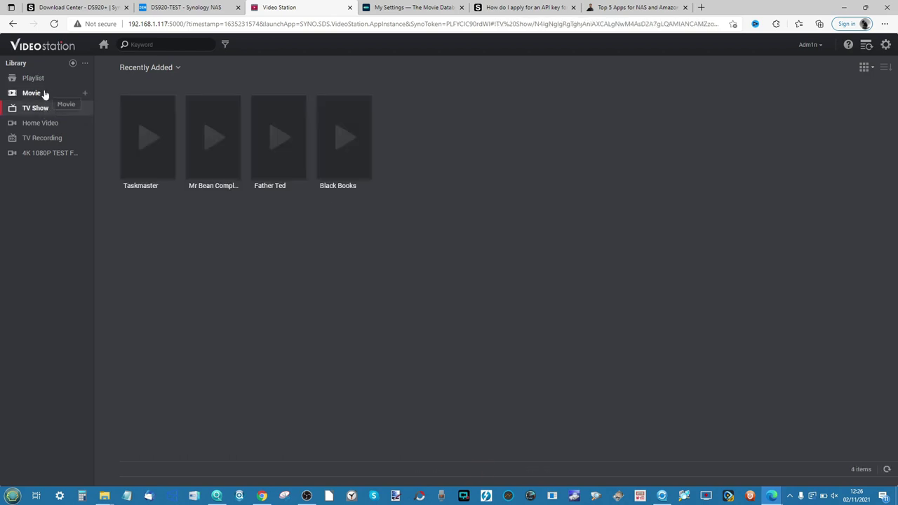
{"action": "left_click", "coordinate": [44, 94]}
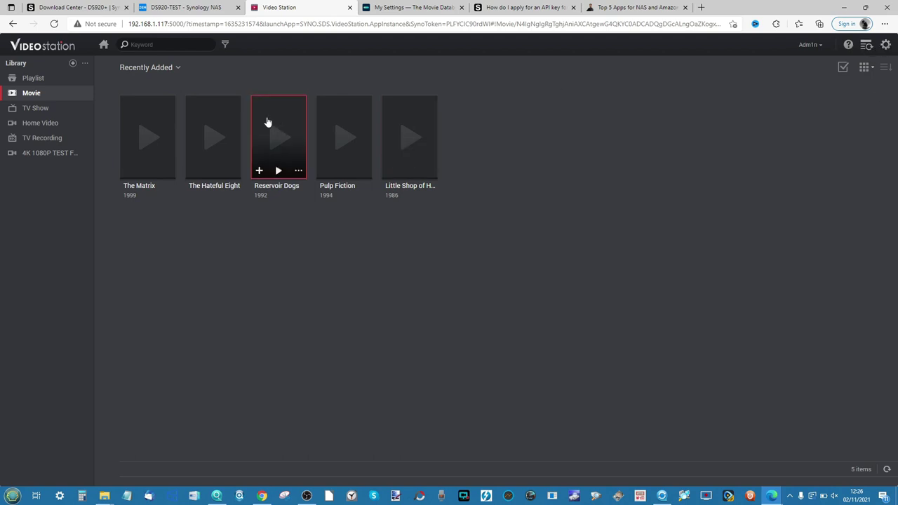
{"action": "left_click", "coordinate": [86, 63]}
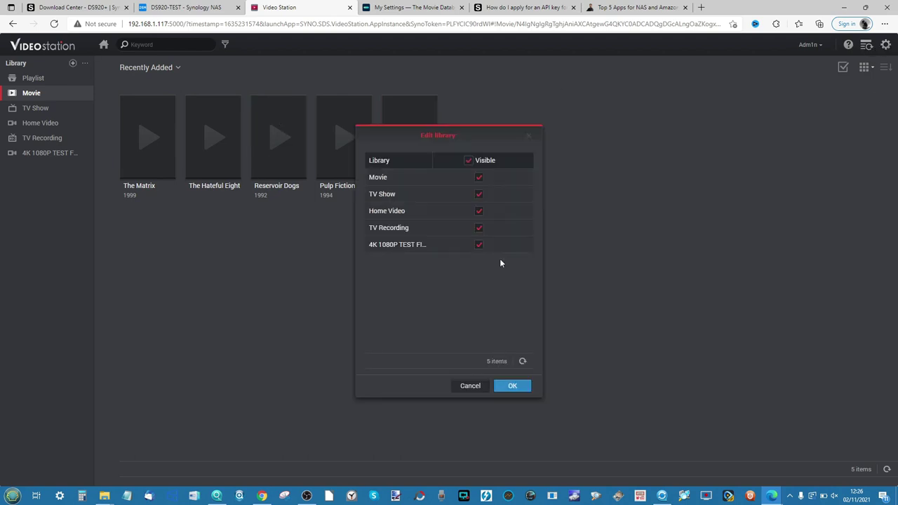
{"action": "left_click", "coordinate": [471, 385]}
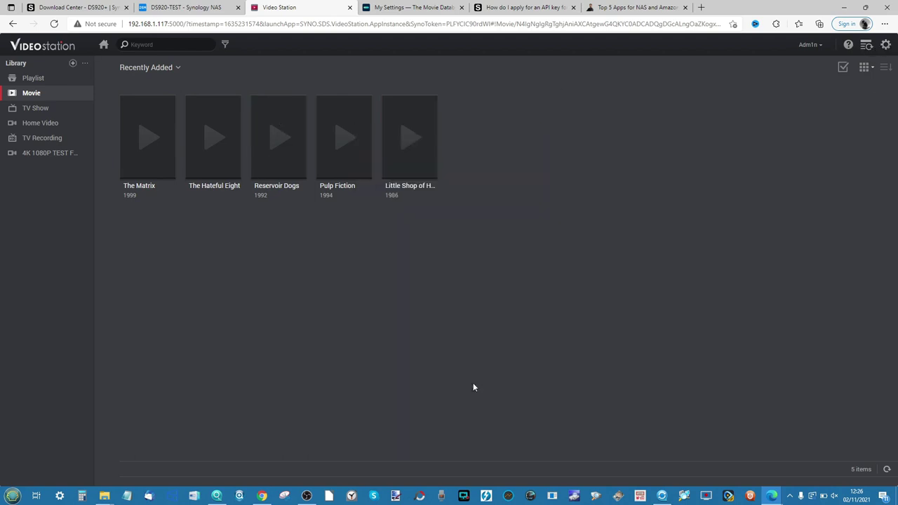
{"action": "left_click", "coordinate": [45, 109]}
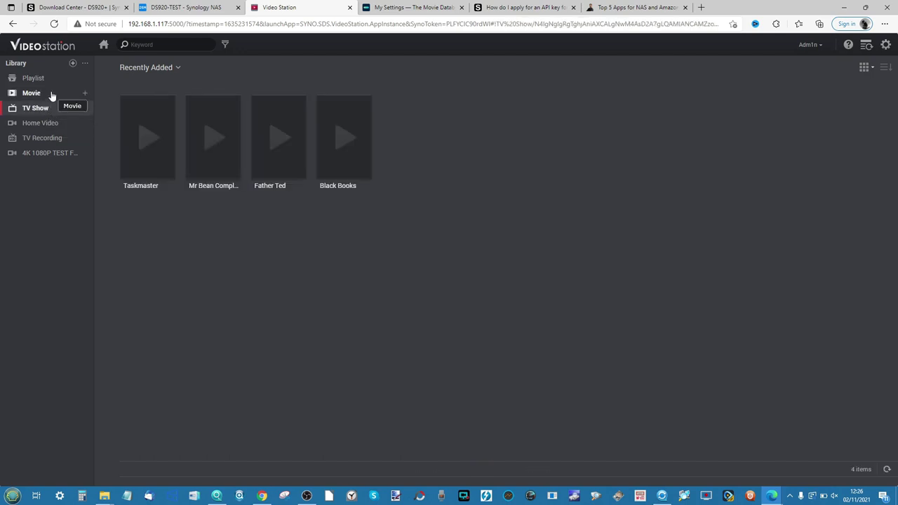
{"action": "left_click", "coordinate": [51, 94]}
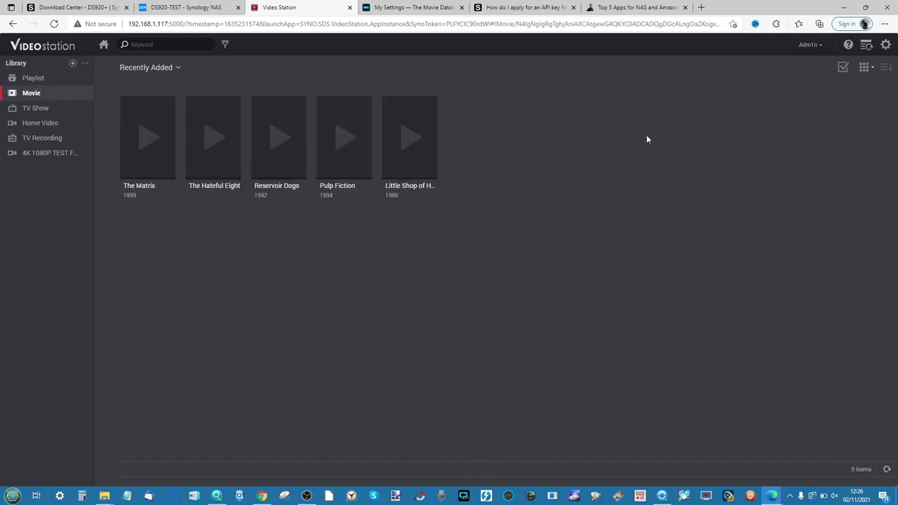
In the library settings, check the TV Show folder's video info source and save the folder with video info search enabled in English.
{"action": "left_click", "coordinate": [885, 48]}
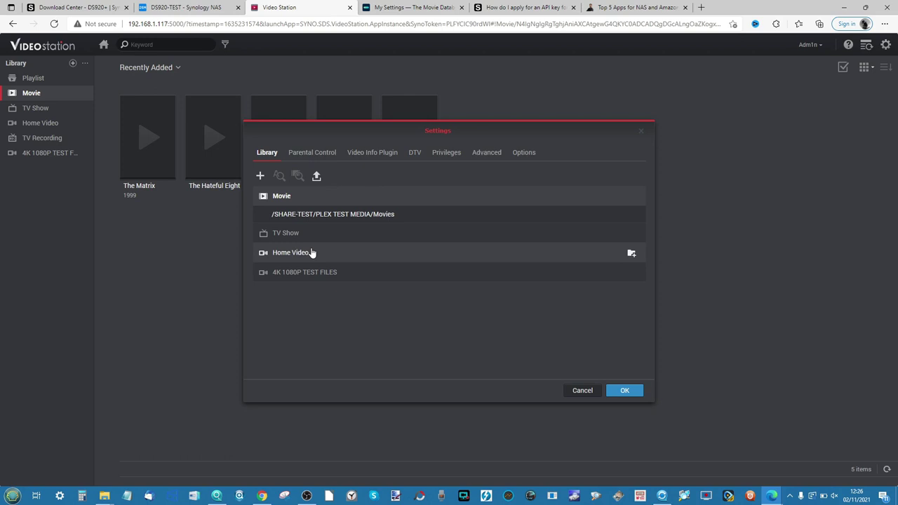
{"action": "left_click", "coordinate": [463, 232]}
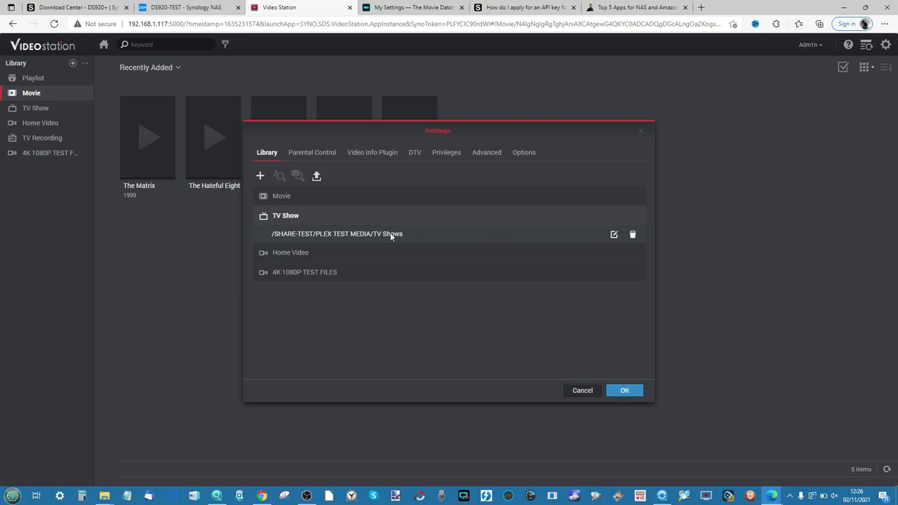
{"action": "left_click", "coordinate": [614, 236]}
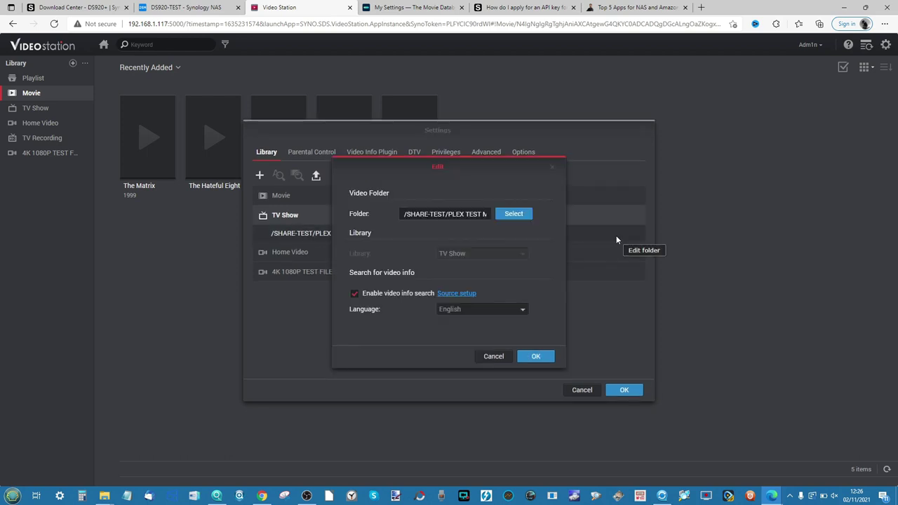
{"action": "left_click", "coordinate": [457, 293]}
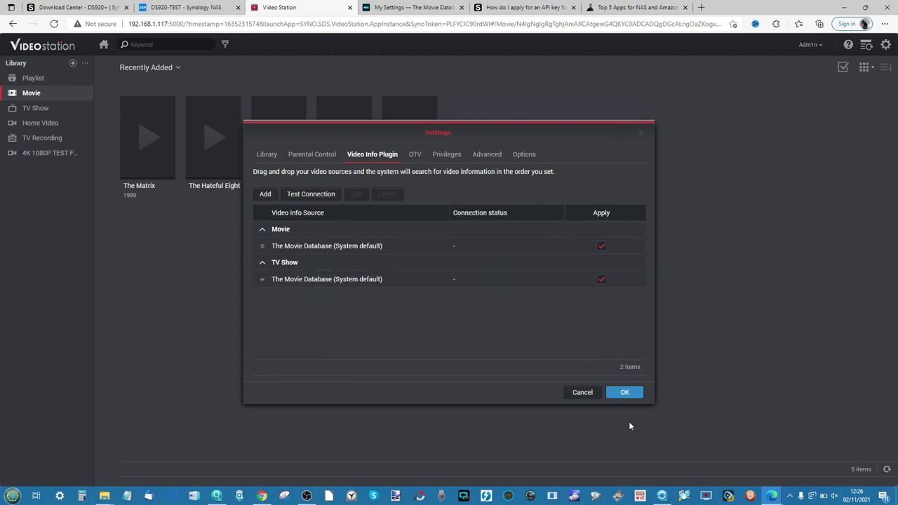
{"action": "left_click", "coordinate": [630, 397]}
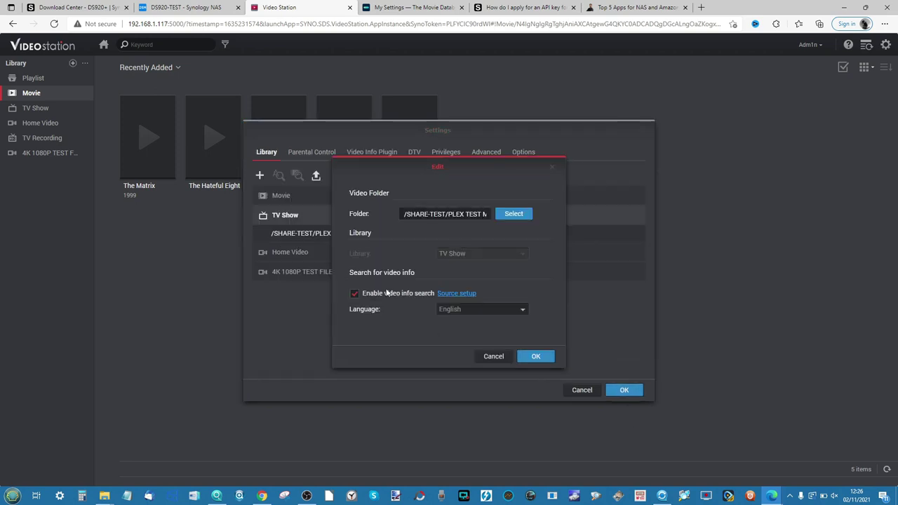
{"action": "left_click", "coordinate": [524, 358]}
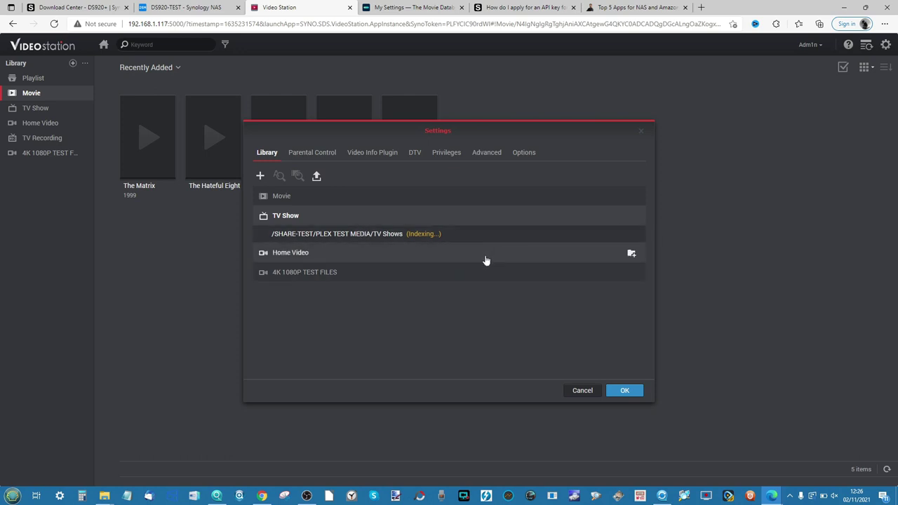
Save the Movie library's folder with video info search enabled in English, glance at parental control, and close the settings.
{"action": "left_click", "coordinate": [532, 197]}
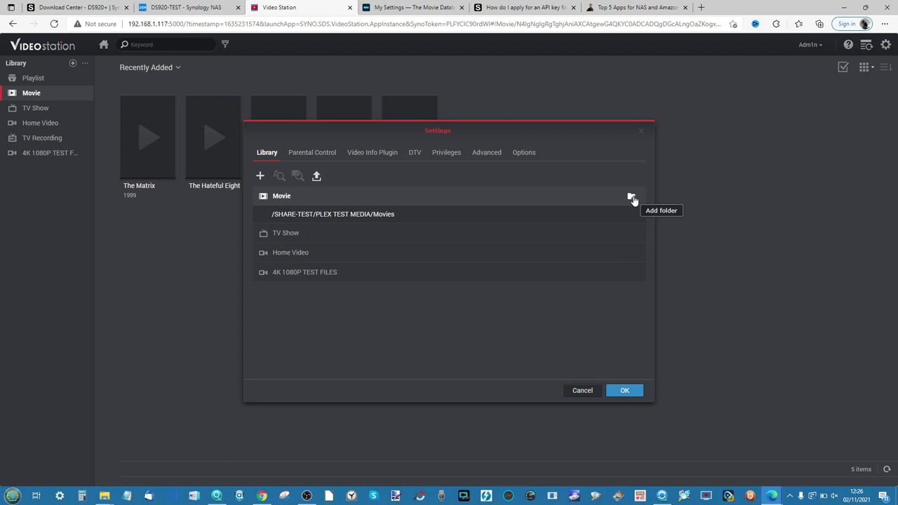
{"action": "left_click", "coordinate": [619, 216]}
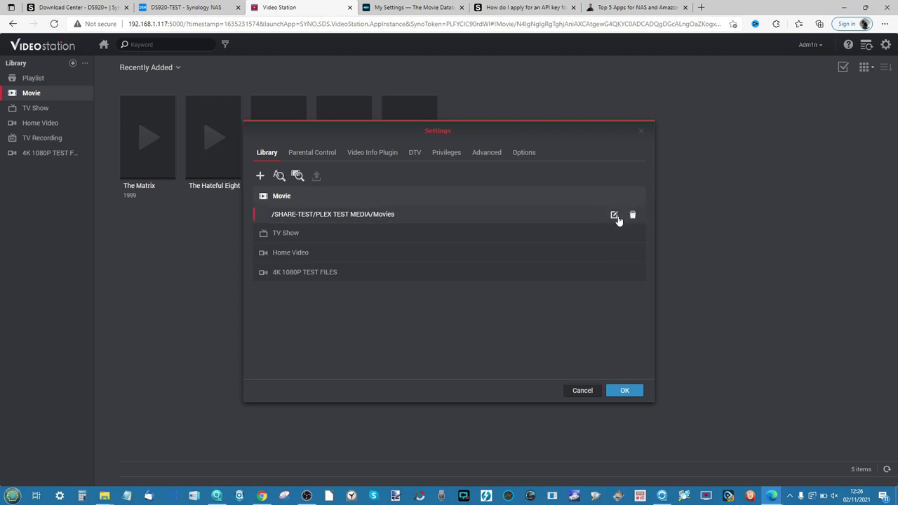
{"action": "left_click", "coordinate": [614, 215]}
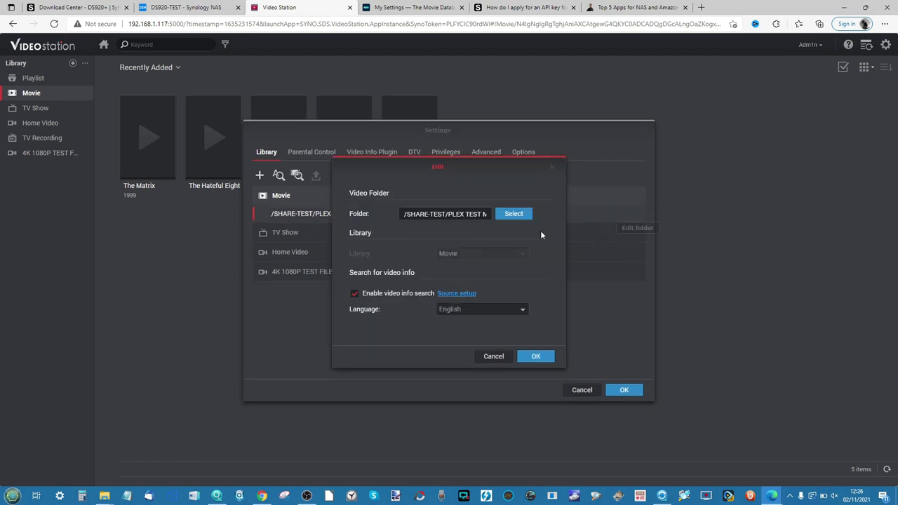
{"action": "left_click", "coordinate": [536, 357]}
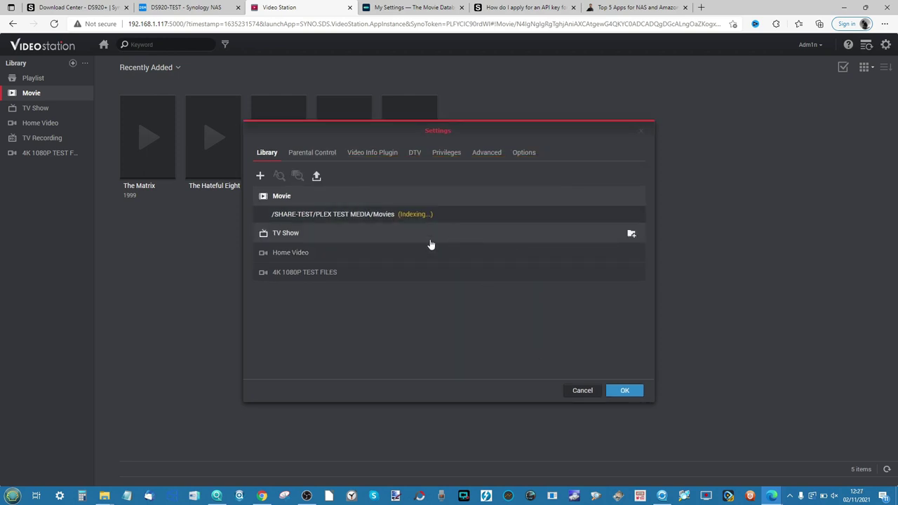
{"action": "left_click", "coordinate": [309, 155]}
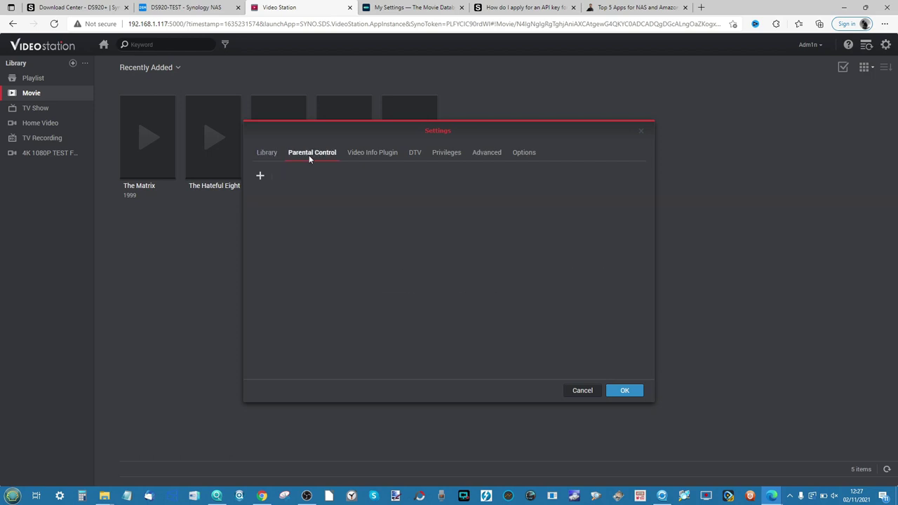
{"action": "left_click", "coordinate": [640, 133]}
View the Black Books page in the TV Show library and browse the episodes of seasons 3 and 1.
{"action": "left_click", "coordinate": [38, 110]}
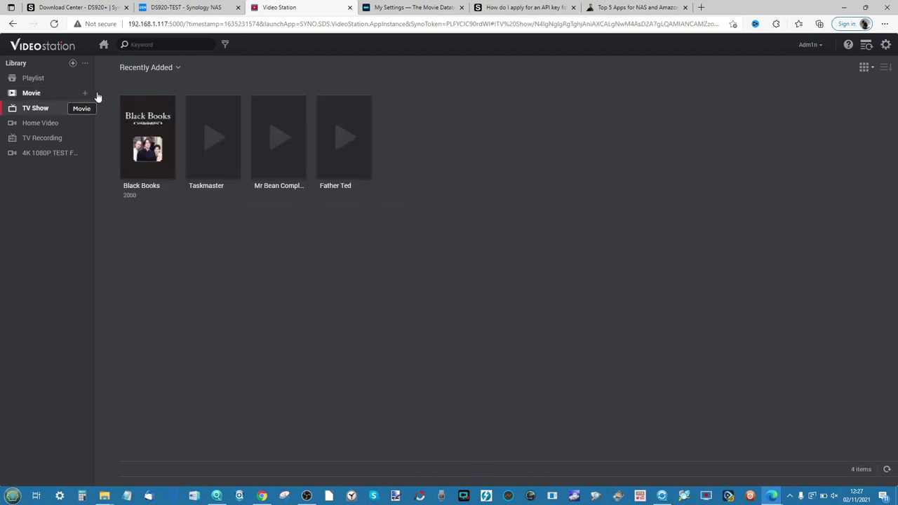
{"action": "left_click", "coordinate": [154, 115]}
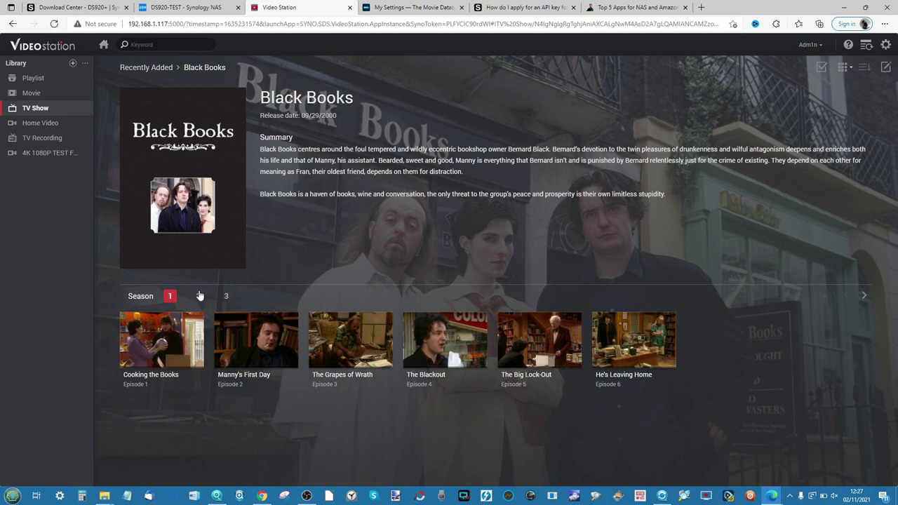
{"action": "left_click", "coordinate": [223, 296]}
{"action": "left_click", "coordinate": [225, 296]}
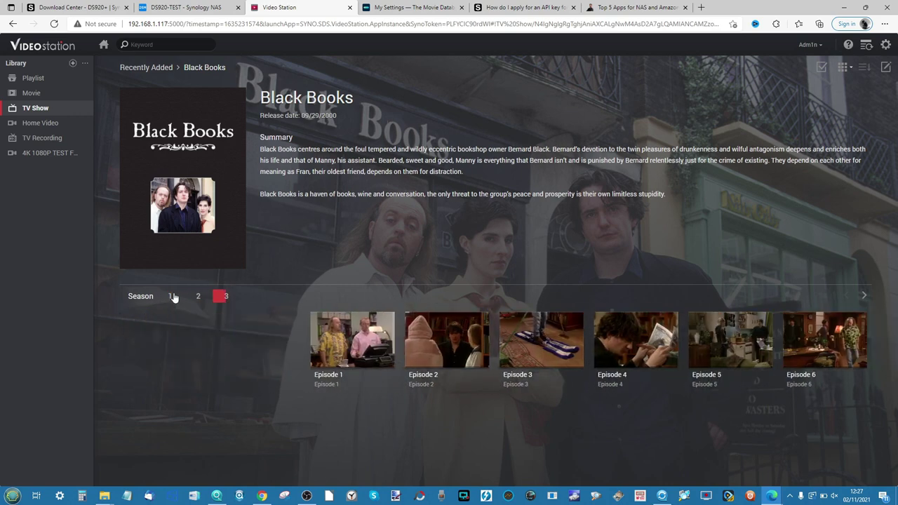
{"action": "left_click", "coordinate": [170, 296]}
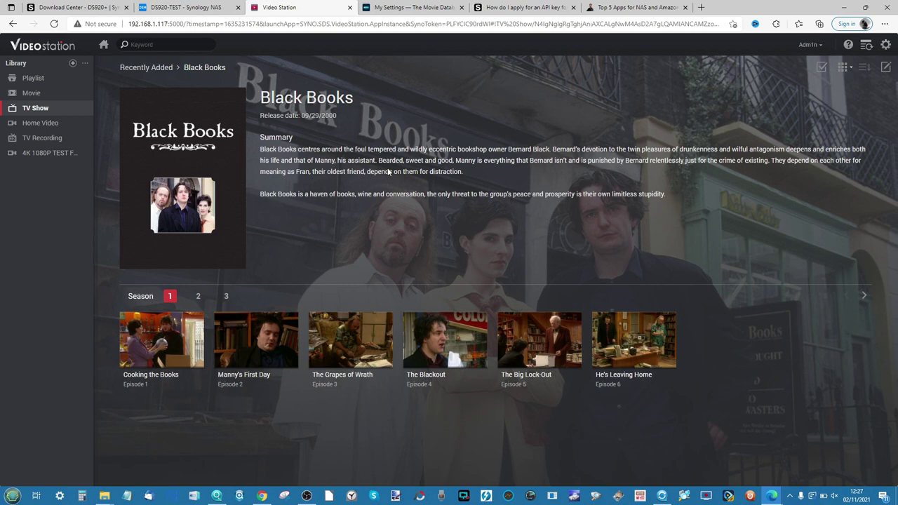
Compare the Movie and TV Show libraries for downloaded artwork, ending on the Movie library.
{"action": "left_click", "coordinate": [31, 93]}
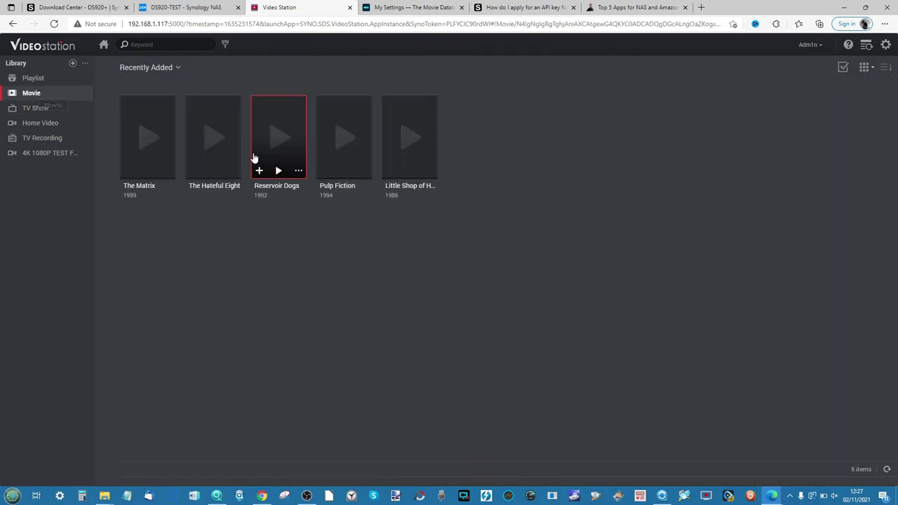
{"action": "left_click", "coordinate": [27, 108]}
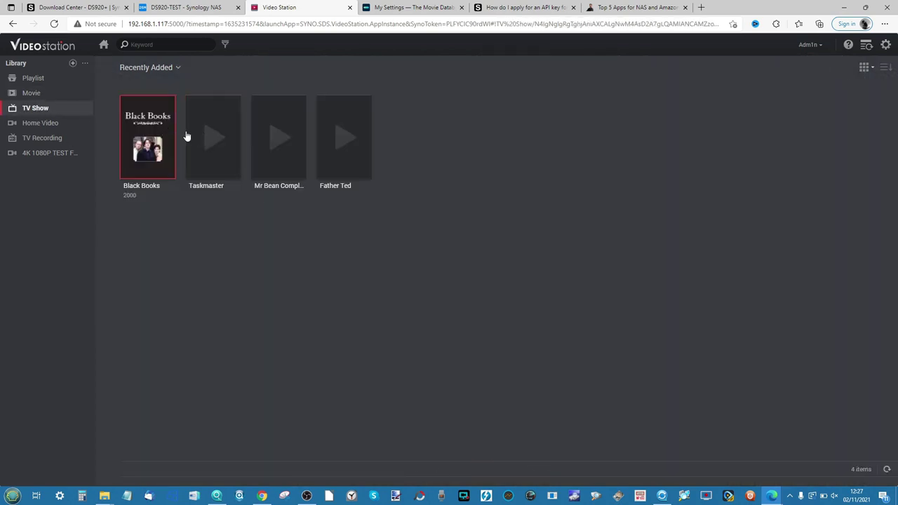
{"action": "left_click", "coordinate": [41, 97]}
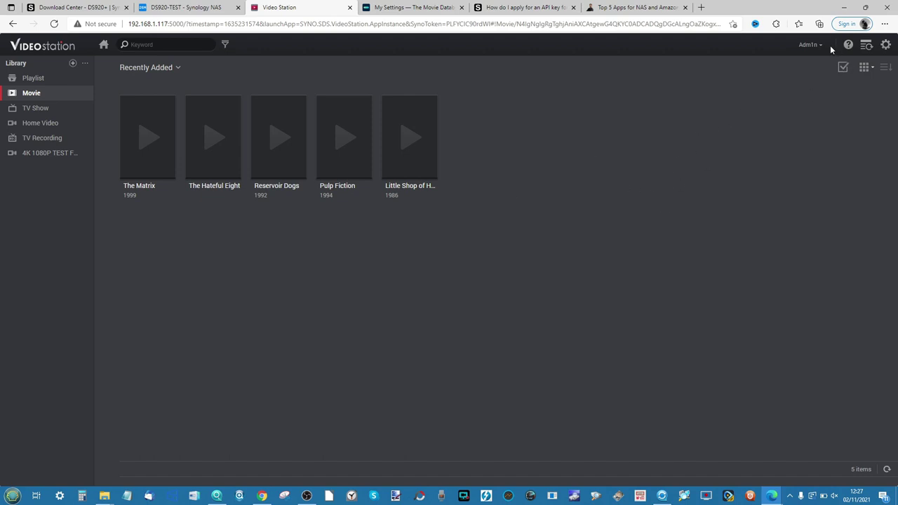
Check the Movie folder's indexing status and inspect the form for a new parental control rule without creating one.
{"action": "left_click", "coordinate": [885, 45]}
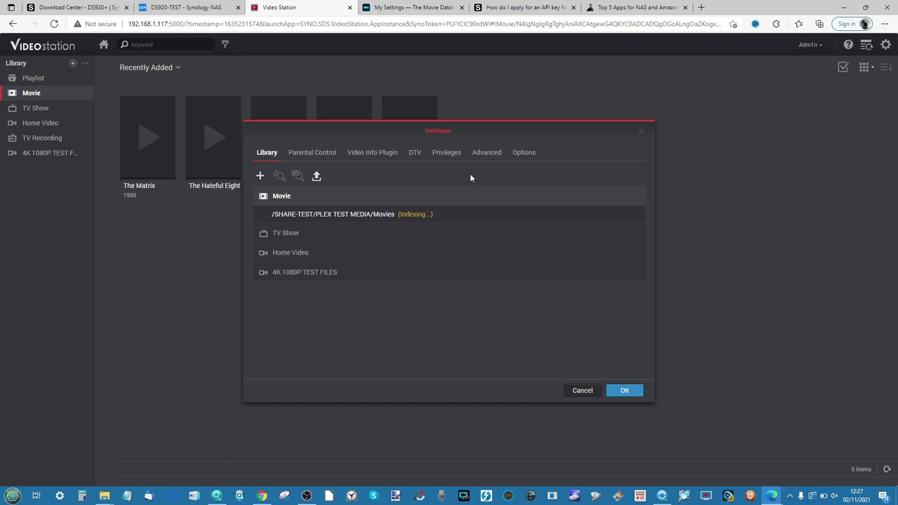
{"action": "left_click", "coordinate": [317, 159]}
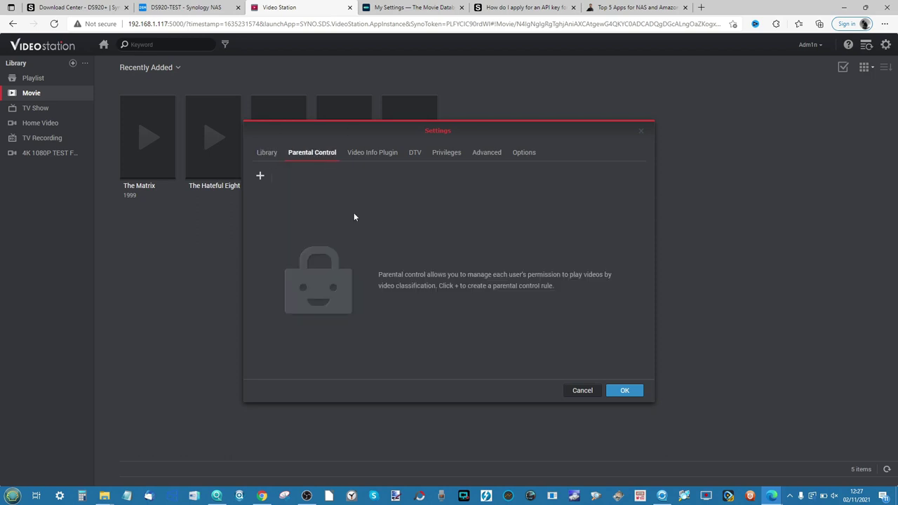
{"action": "left_click", "coordinate": [259, 176]}
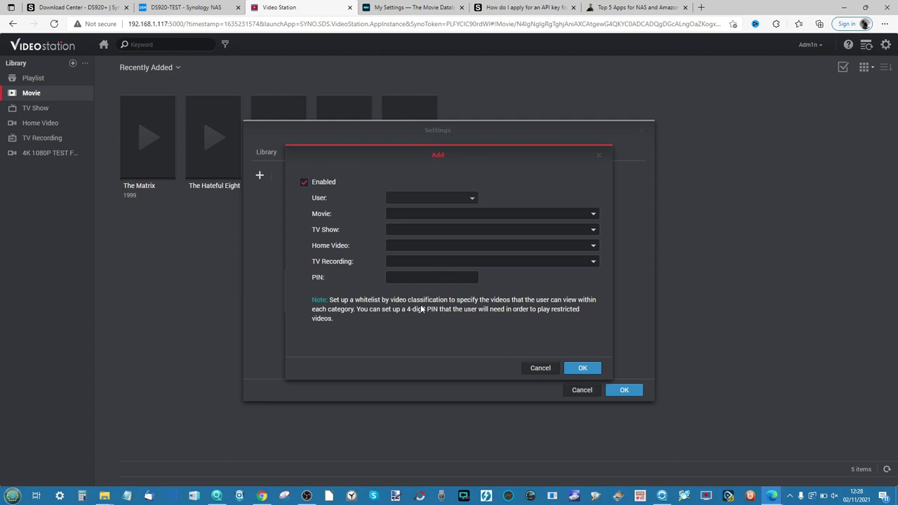
{"action": "left_click", "coordinate": [540, 368]}
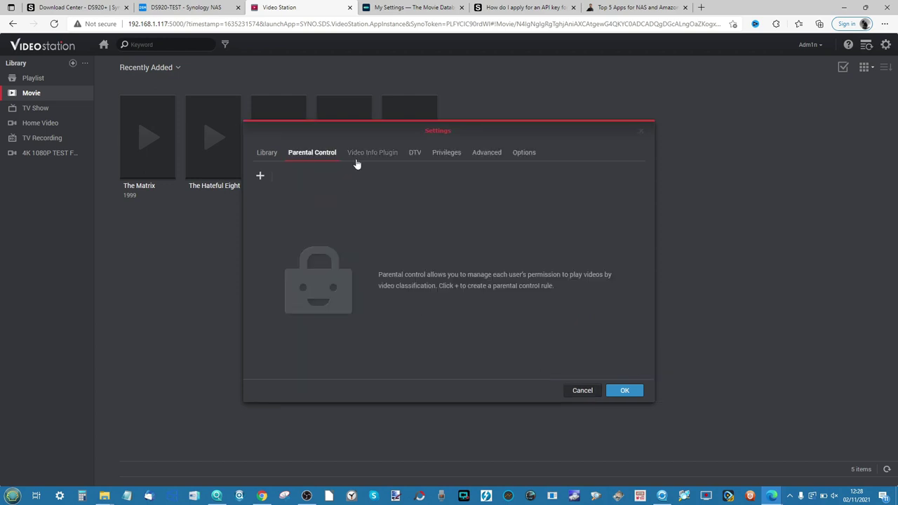
Review the video info plugin sources and the form for uploading another plugin without adding one.
{"action": "left_click", "coordinate": [364, 155]}
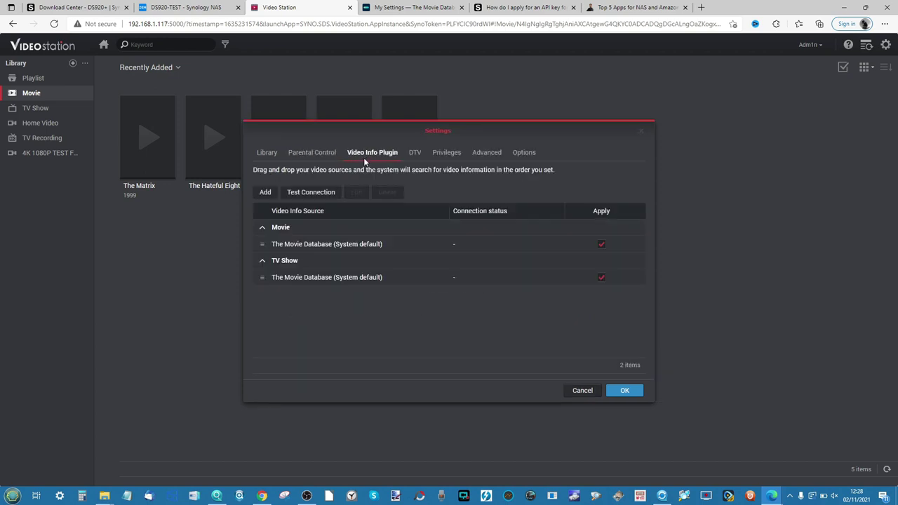
{"action": "left_click", "coordinate": [265, 194]}
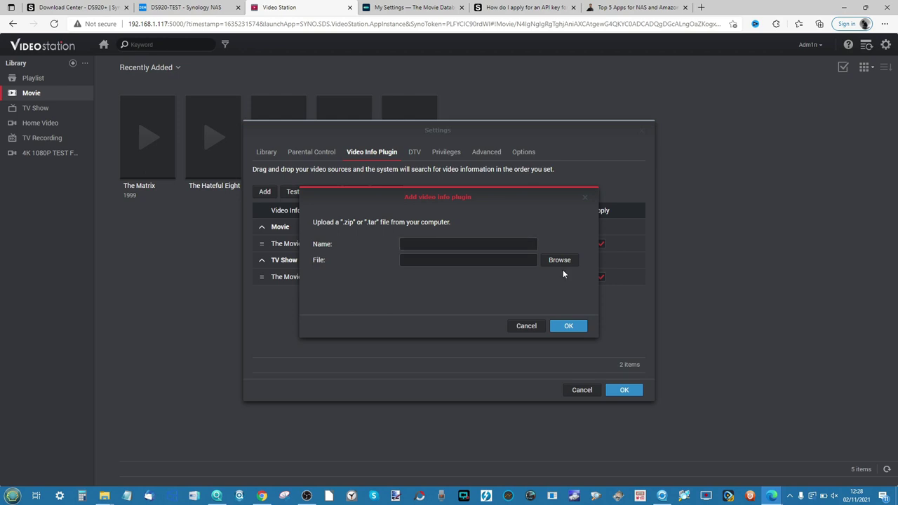
{"action": "left_click", "coordinate": [523, 326]}
Examine the DTV settings for live streaming, recording, TV guide and channel scanning through to the advanced option.
{"action": "left_click", "coordinate": [415, 157]}
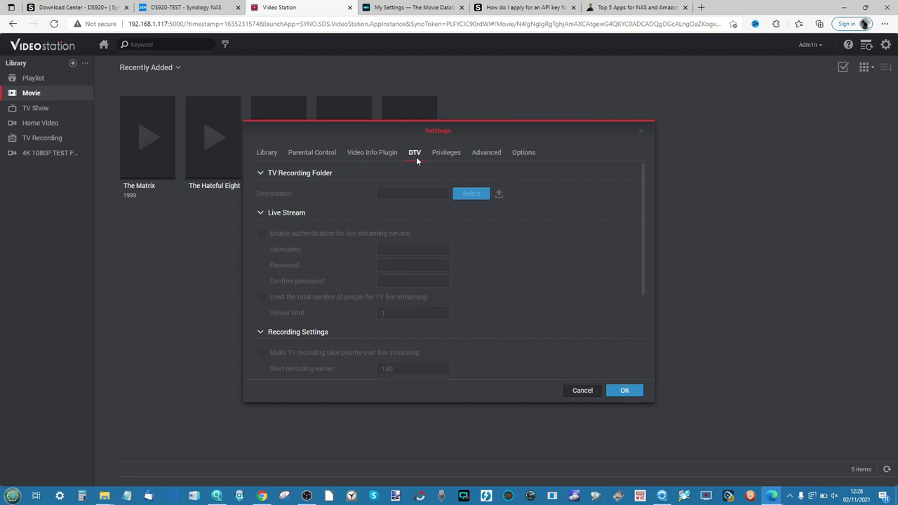
{"action": "scroll", "coordinate": [365, 245], "scroll_direction": "down", "scroll_amount": 3}
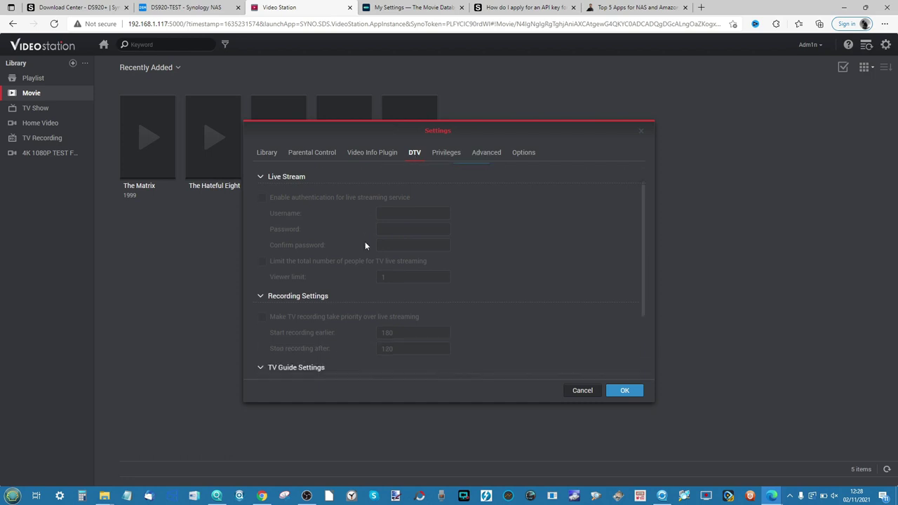
{"action": "scroll", "coordinate": [365, 245], "scroll_direction": "up", "scroll_amount": 2}
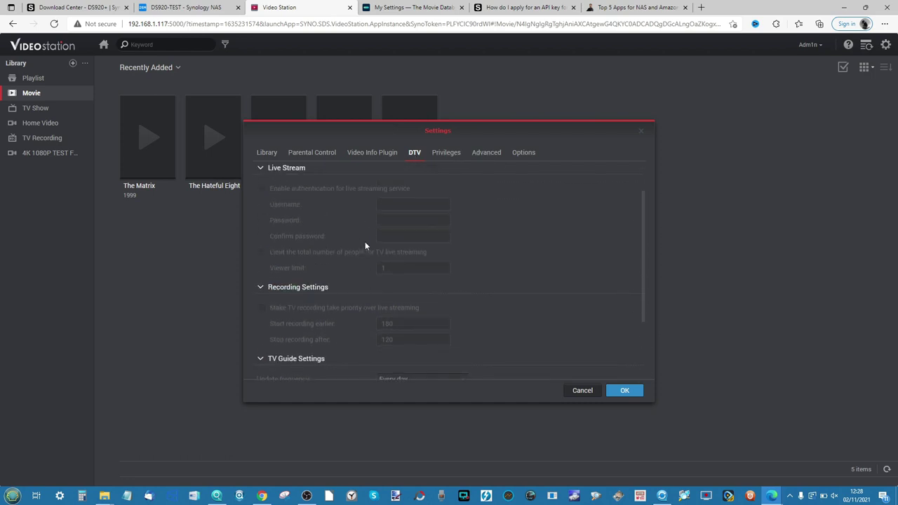
{"action": "scroll", "coordinate": [365, 246], "scroll_direction": "up", "scroll_amount": 1}
{"action": "scroll", "coordinate": [365, 245], "scroll_direction": "down", "scroll_amount": 3}
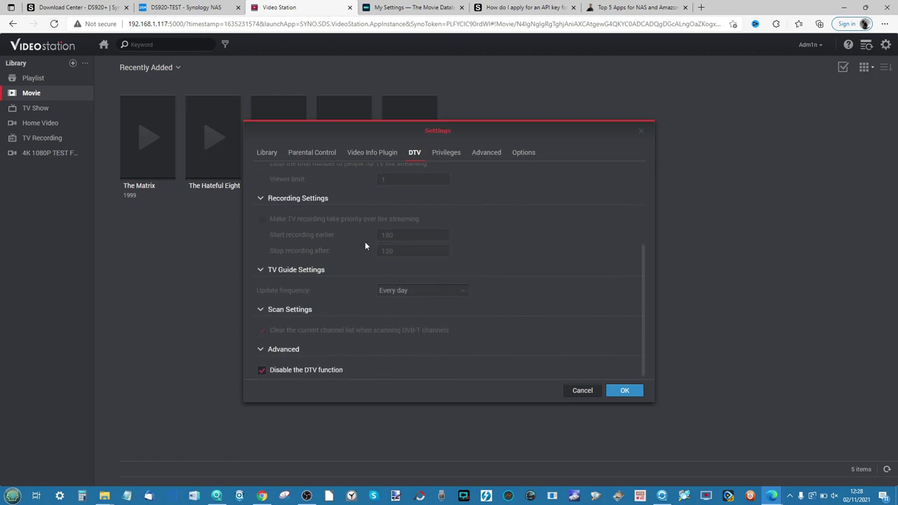
Clear the option that disables the DTV function and view the possible TV recording folders without selecting one.
{"action": "left_click", "coordinate": [261, 365]}
{"action": "scroll", "coordinate": [367, 277], "scroll_direction": "up", "scroll_amount": 3}
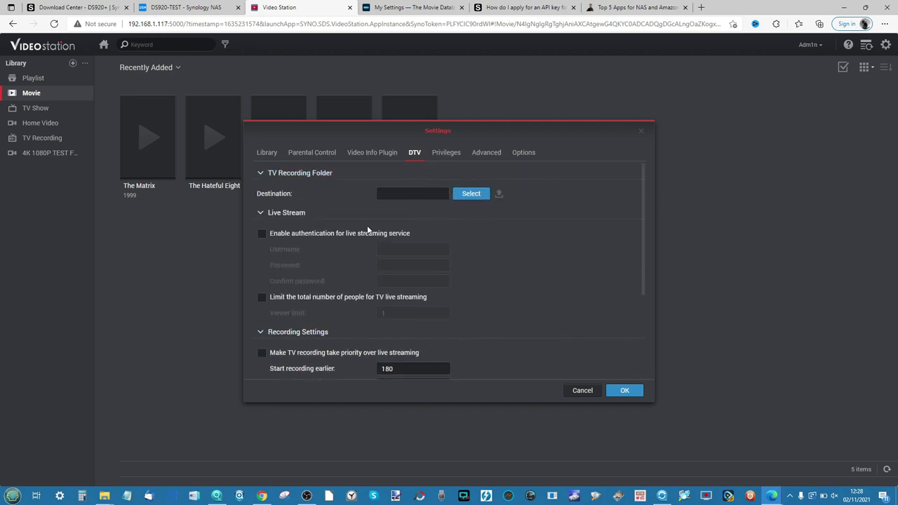
{"action": "scroll", "coordinate": [367, 228], "scroll_direction": "down", "scroll_amount": 1}
{"action": "scroll", "coordinate": [367, 228], "scroll_direction": "up", "scroll_amount": 1}
{"action": "left_click", "coordinate": [475, 195]}
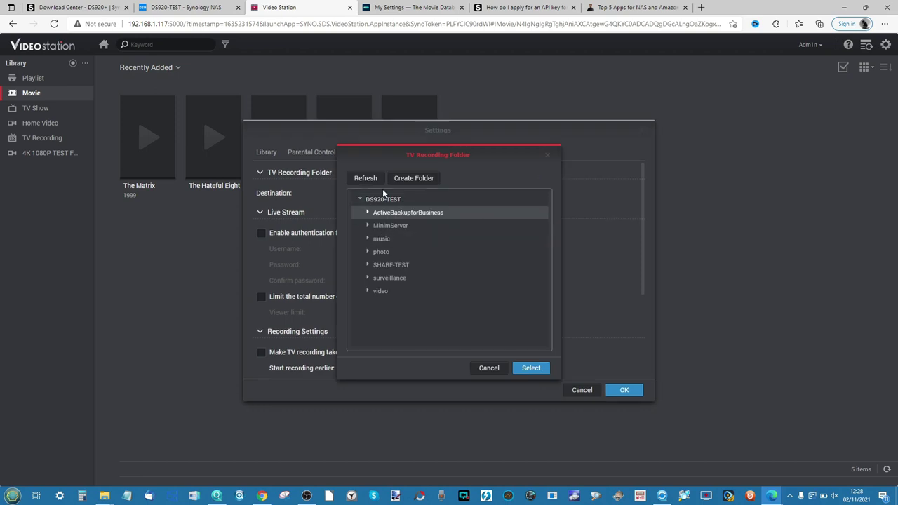
{"action": "left_click", "coordinate": [547, 156]}
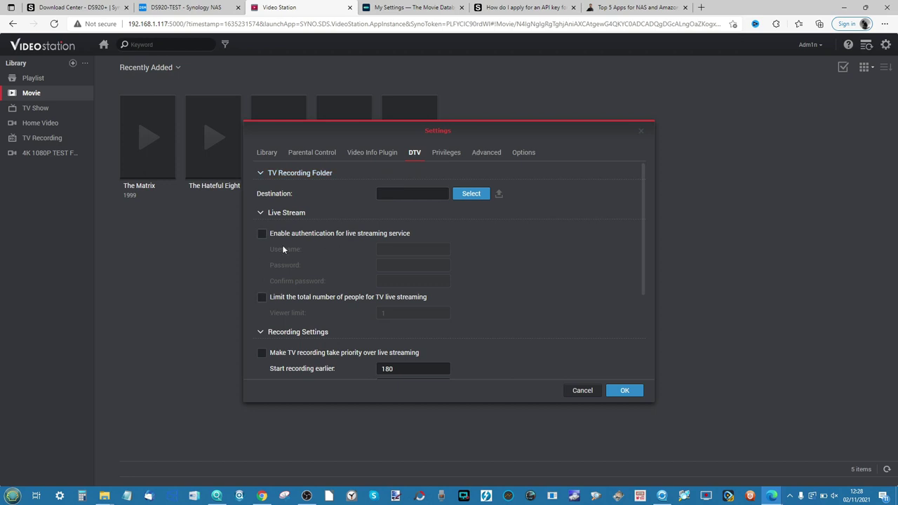
Discard the unsaved DTV changes and review the user privileges for DTV control, AirPlay/DLNA renderer, public sharing and offline conversion.
{"action": "left_click", "coordinate": [439, 153]}
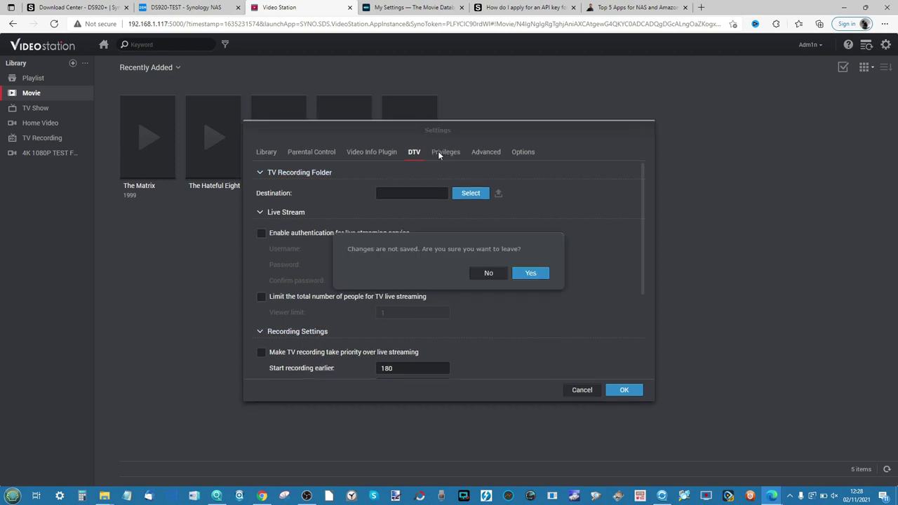
{"action": "left_click", "coordinate": [521, 273]}
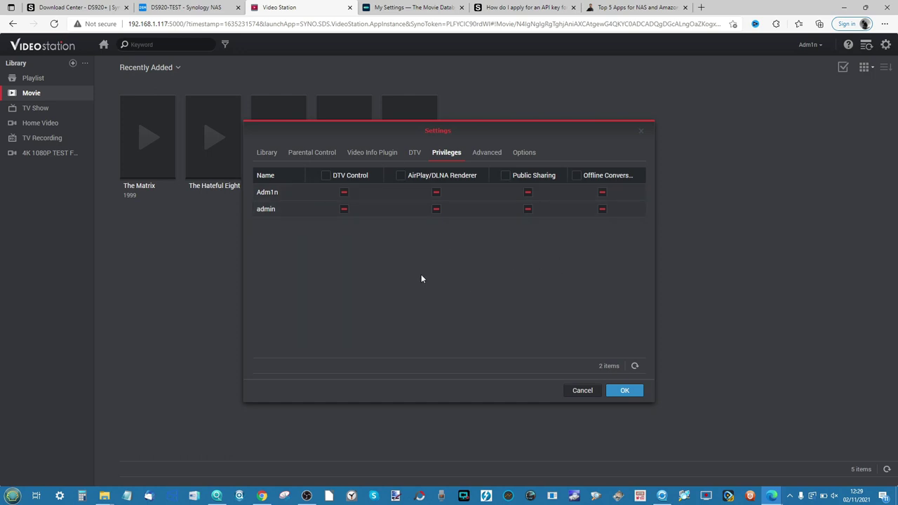
Examine the advanced settings for subtitle search, conversion, video covers, remote player and video analysis.
{"action": "left_click", "coordinate": [490, 155]}
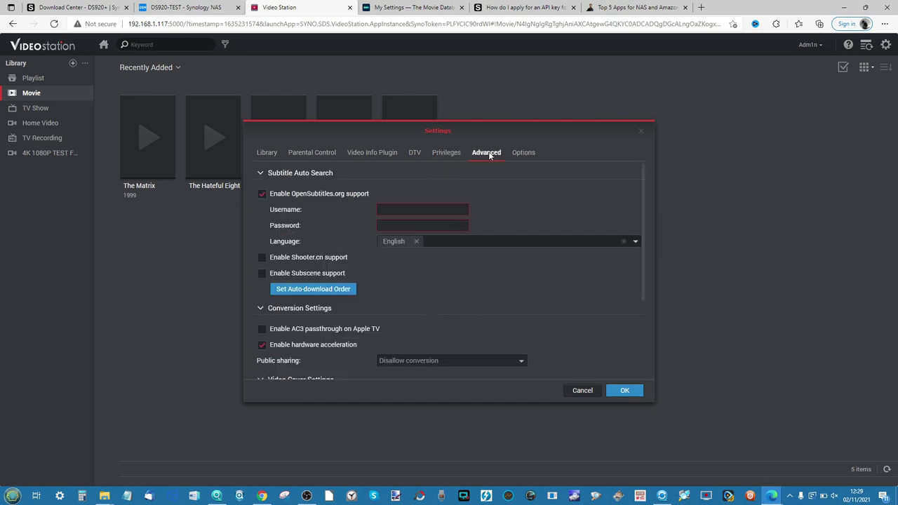
{"action": "scroll", "coordinate": [432, 191], "scroll_direction": "down", "scroll_amount": 1}
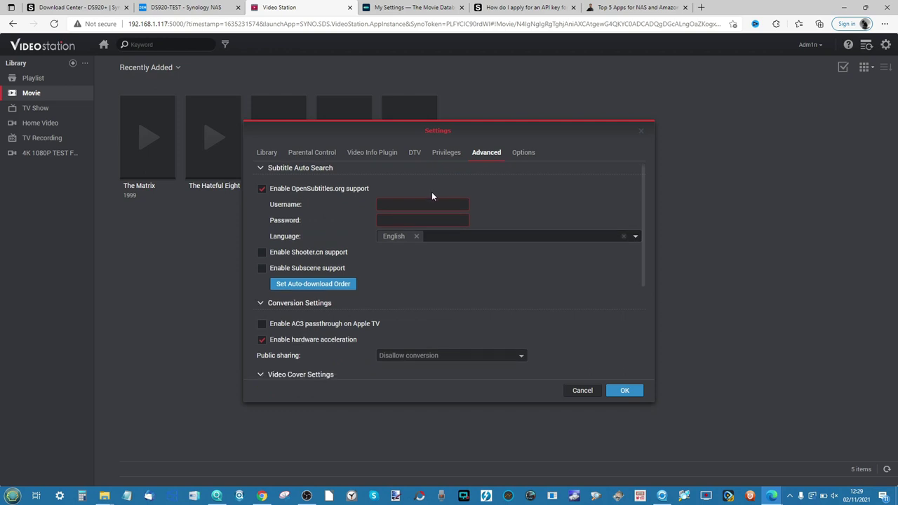
{"action": "scroll", "coordinate": [432, 192], "scroll_direction": "up", "scroll_amount": 1}
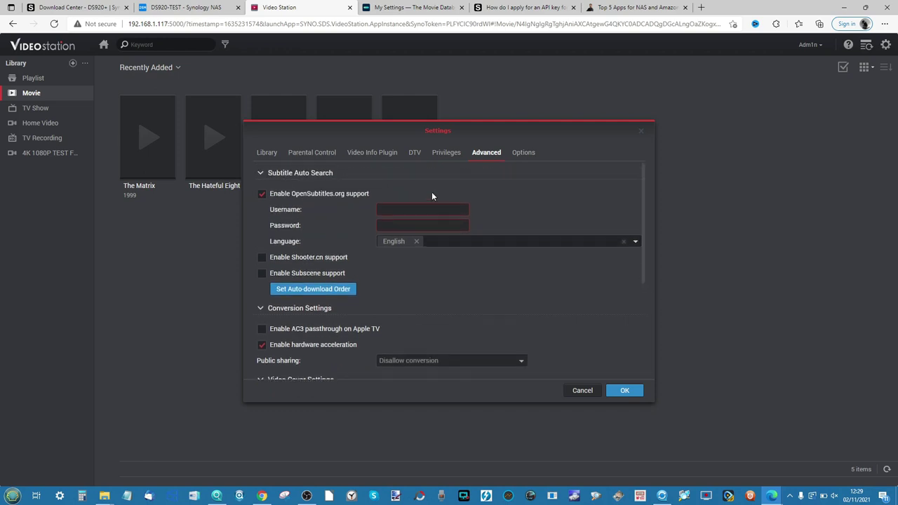
{"action": "scroll", "coordinate": [415, 231], "scroll_direction": "down", "scroll_amount": 5}
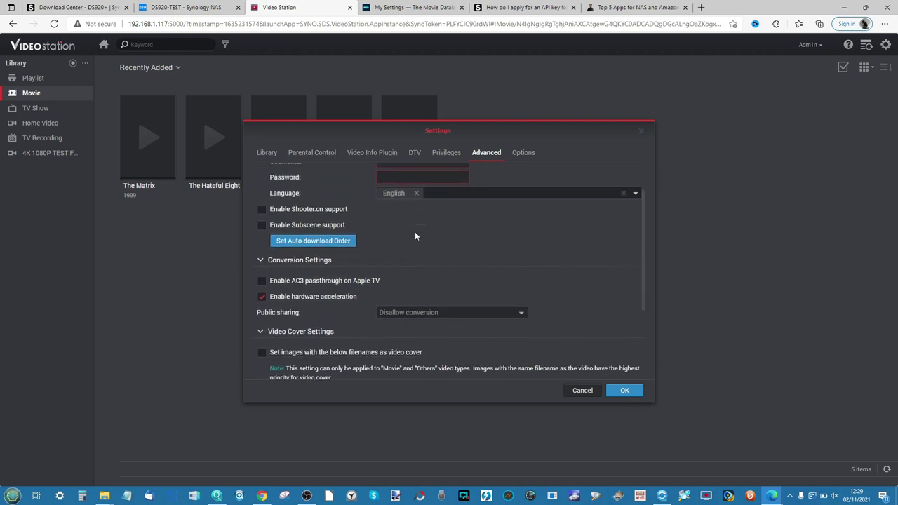
{"action": "scroll", "coordinate": [415, 235], "scroll_direction": "down", "scroll_amount": 4}
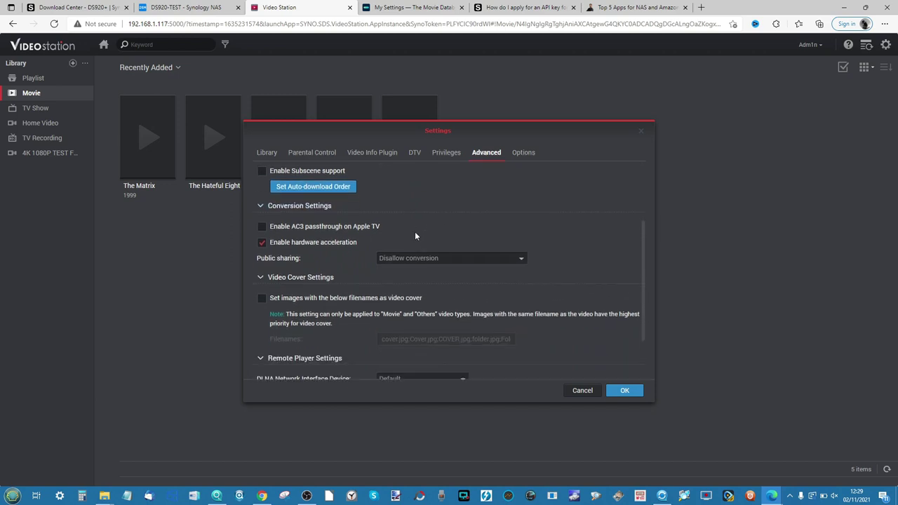
{"action": "scroll", "coordinate": [416, 236], "scroll_direction": "down", "scroll_amount": 4}
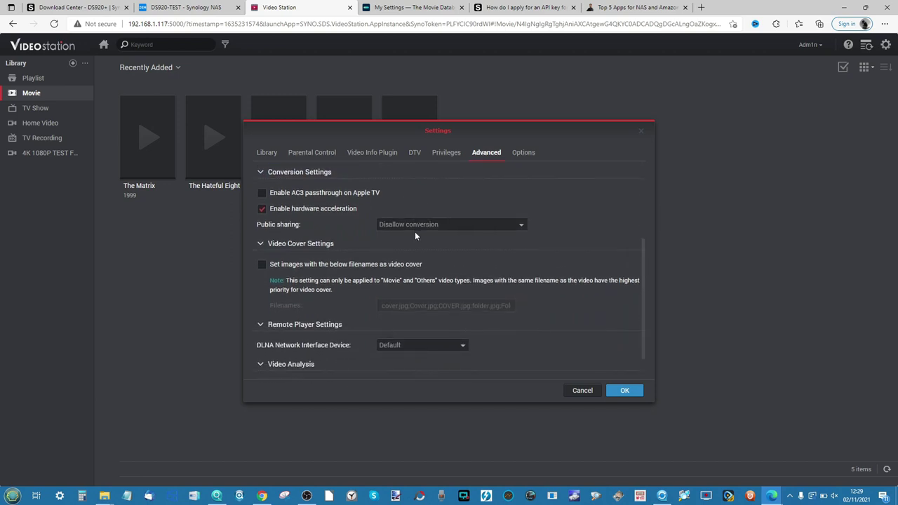
{"action": "scroll", "coordinate": [415, 236], "scroll_direction": "down", "scroll_amount": 1}
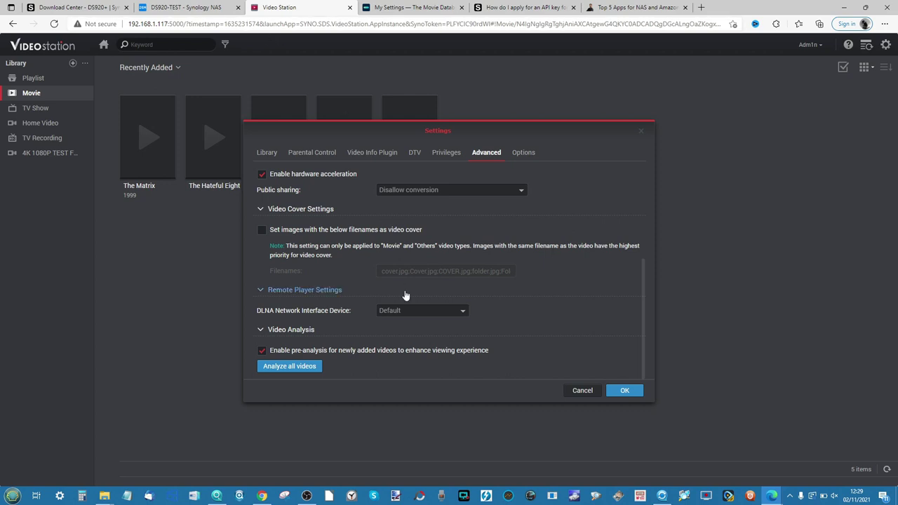
Review the homepage, subtitle, Chromecast and watched status options, and close the Video Station settings.
{"action": "left_click", "coordinate": [517, 153]}
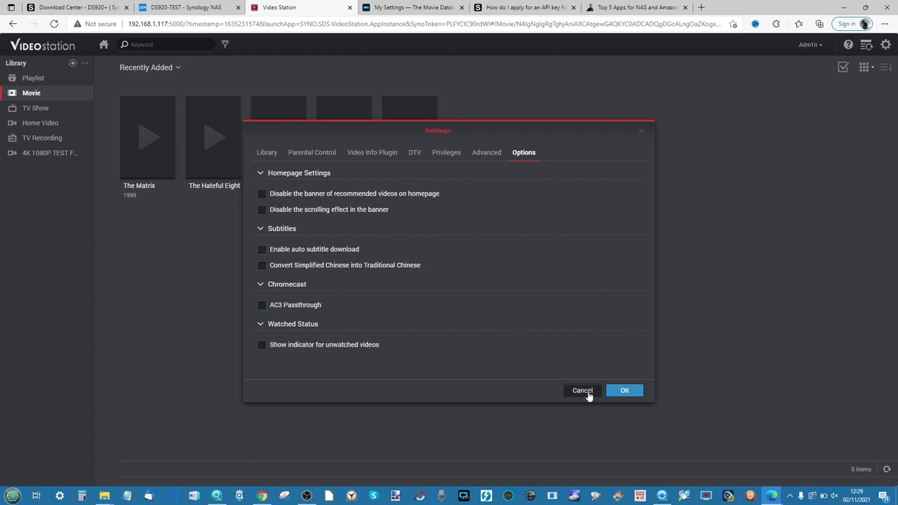
{"action": "left_click", "coordinate": [611, 391]}
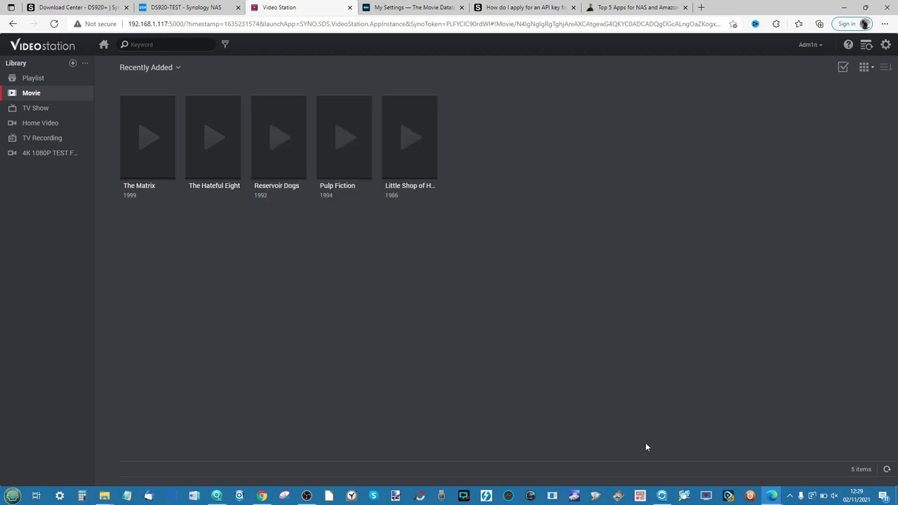
Check the posters in the TV Show and Movie libraries and open the details of The Matrix.
{"action": "left_click", "coordinate": [46, 107]}
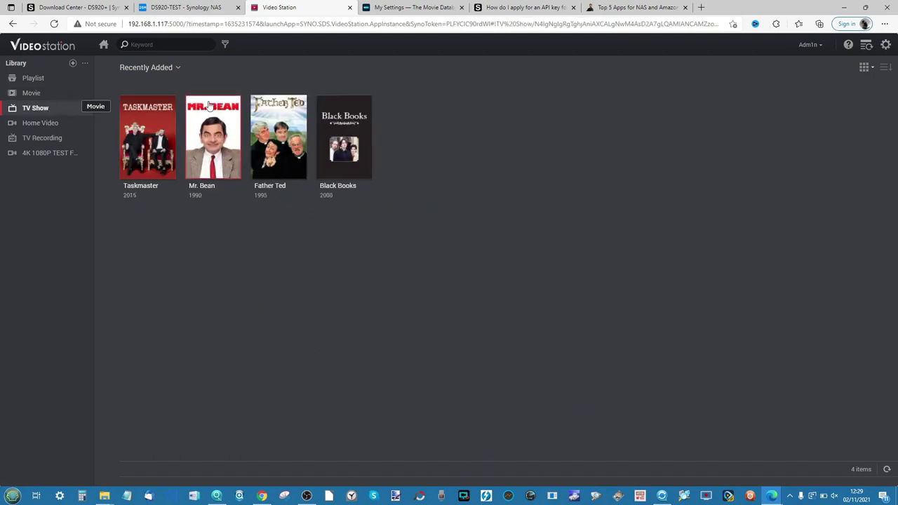
{"action": "left_click", "coordinate": [60, 94]}
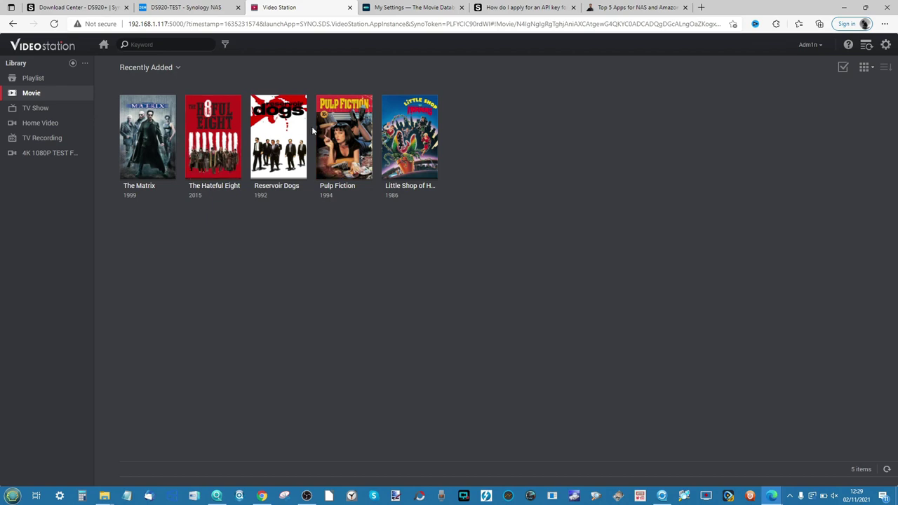
{"action": "left_click", "coordinate": [156, 112]}
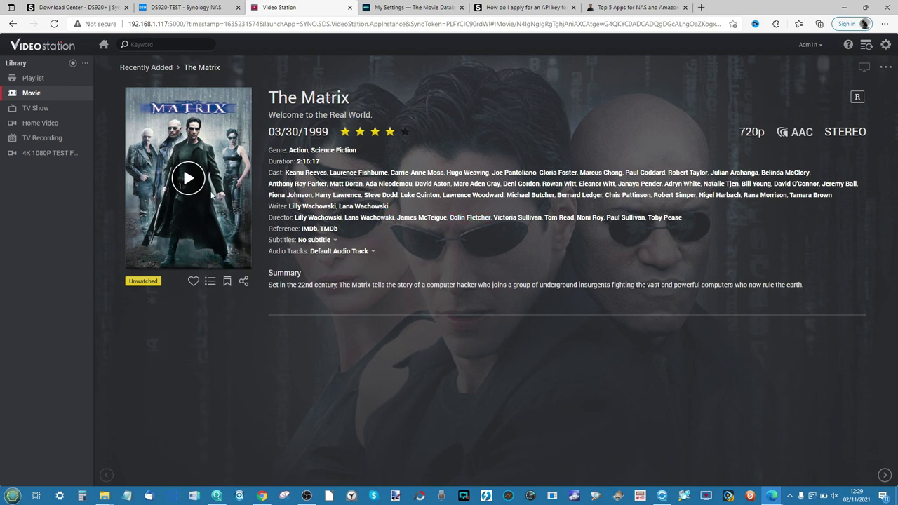
Play The Matrix, look through its playback quality, audio track, subtitle and player settings, and close the playback.
{"action": "left_click", "coordinate": [189, 178]}
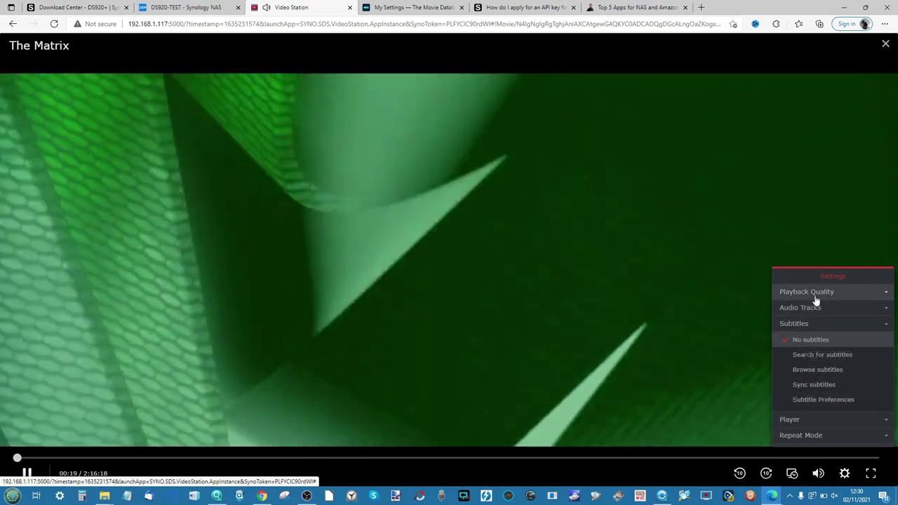
{"action": "left_click", "coordinate": [816, 293]}
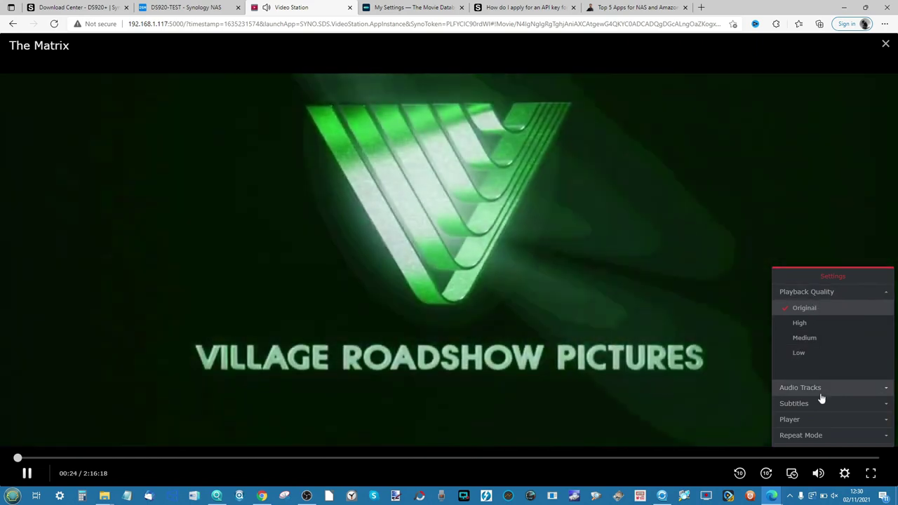
{"action": "left_click", "coordinate": [821, 390]}
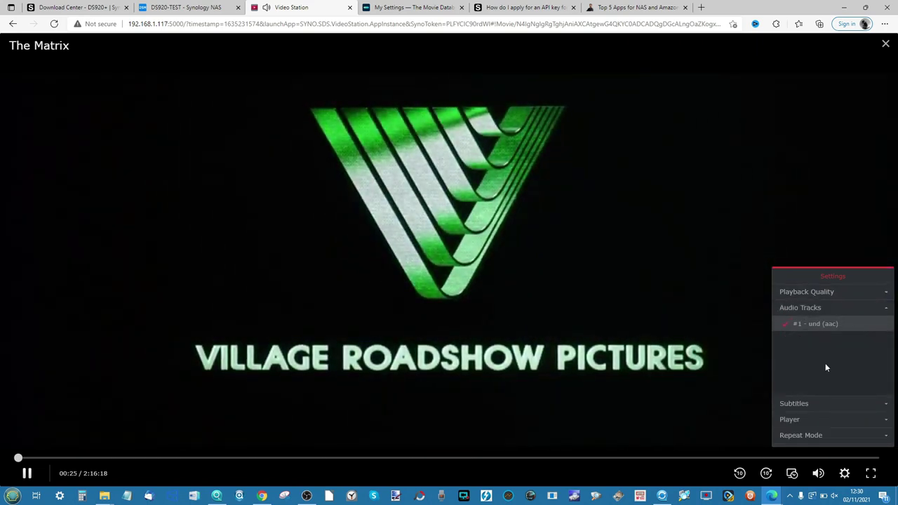
{"action": "left_click", "coordinate": [807, 404]}
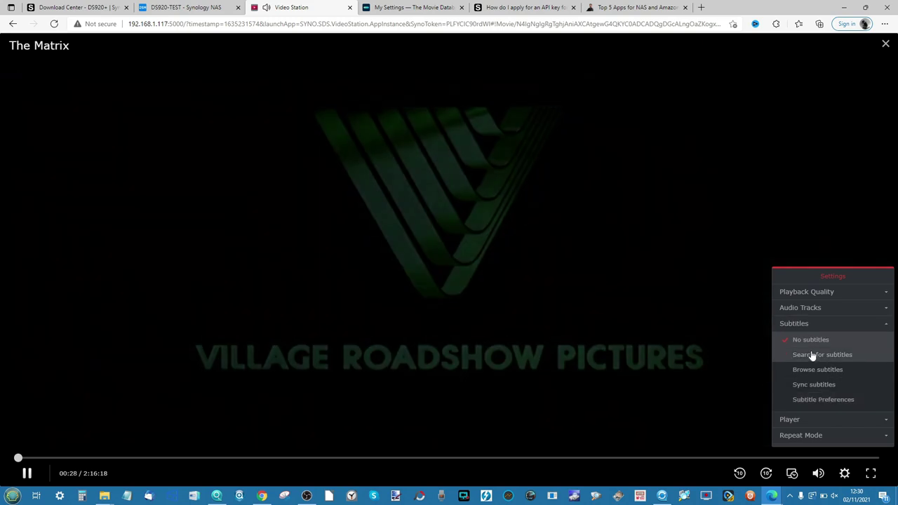
{"action": "left_click", "coordinate": [804, 419]}
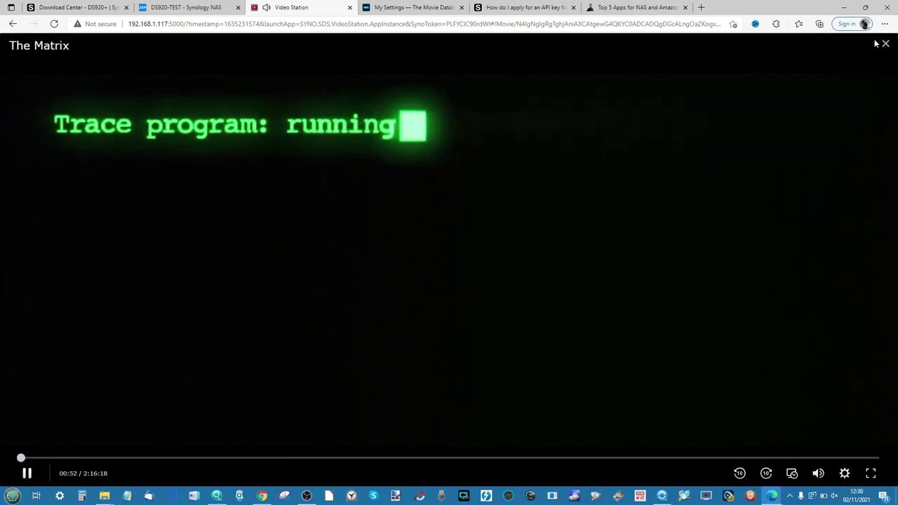
{"action": "left_click", "coordinate": [885, 46]}
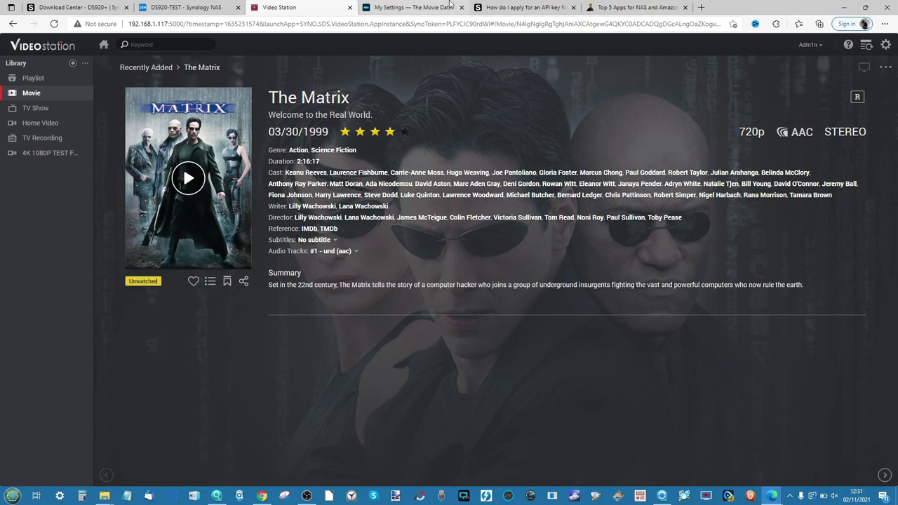
Revisit Synology's API key tutorial and the beginning of the NAS and Amazon FireTV apps article, and return to Video Station.
{"action": "left_click", "coordinate": [526, 9]}
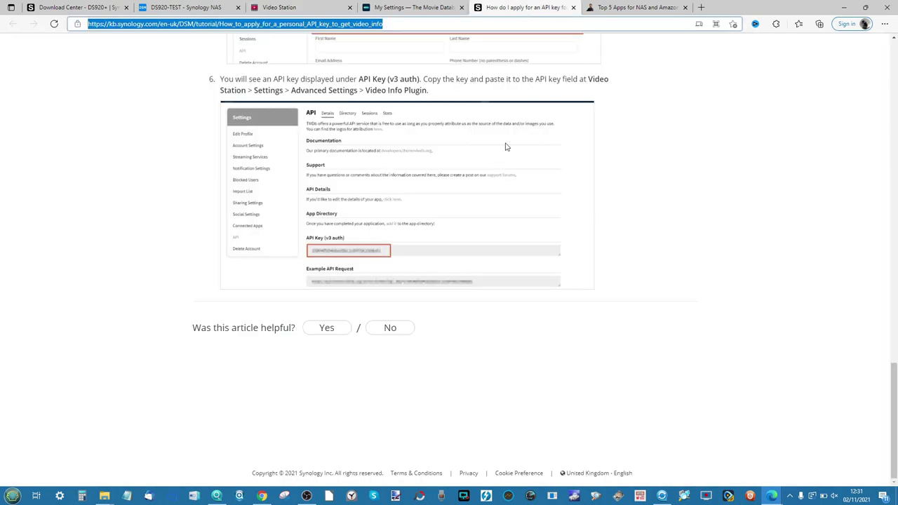
{"action": "left_click", "coordinate": [609, 7]}
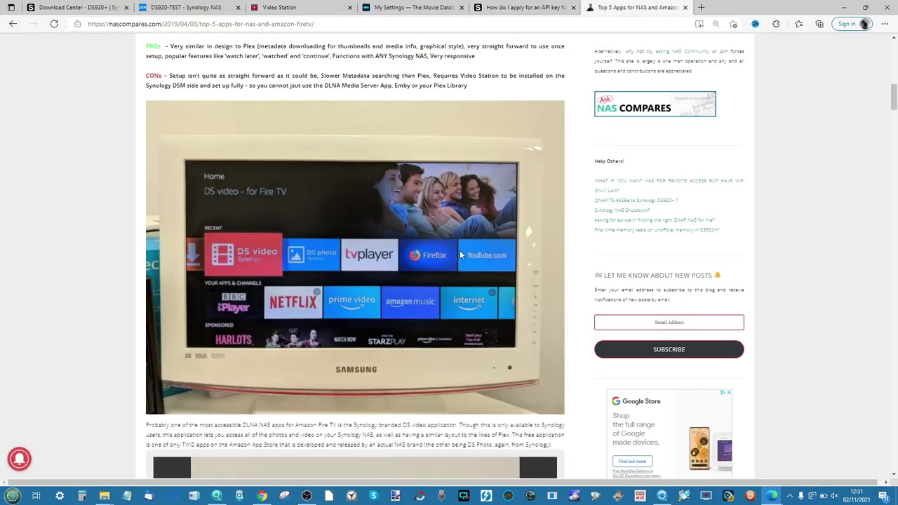
{"action": "scroll", "coordinate": [460, 250], "scroll_direction": "up", "scroll_amount": 3}
{"action": "scroll", "coordinate": [460, 249], "scroll_direction": "up", "scroll_amount": 10}
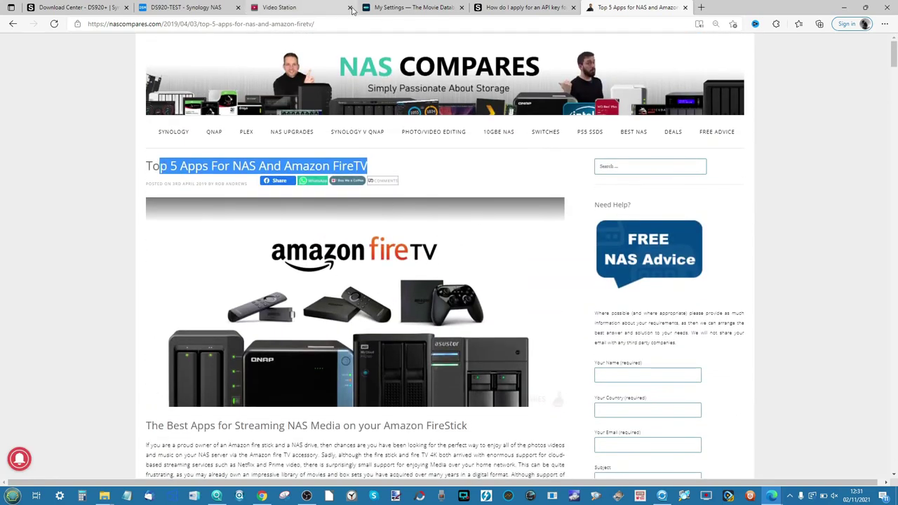
{"action": "left_click", "coordinate": [276, 8]}
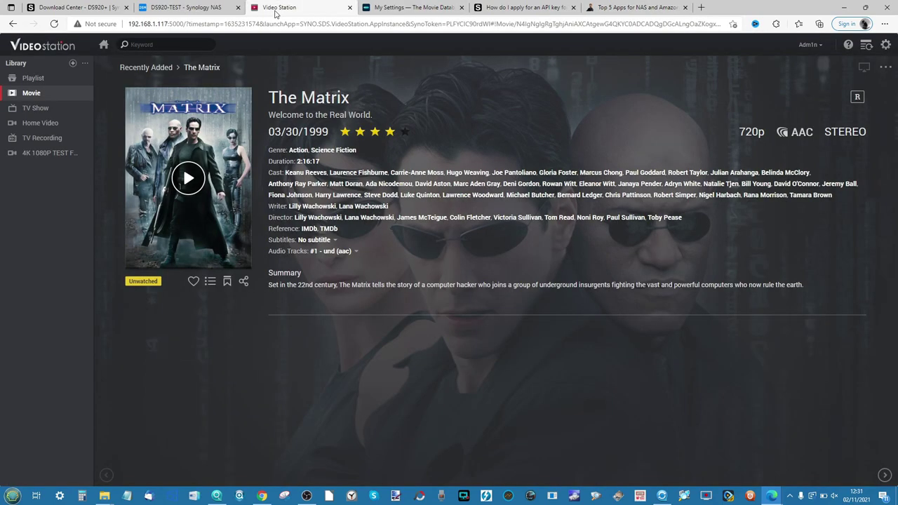
Switch to the DSM desktop, close Control Panel, and look over the installed applications without launching one.
{"action": "left_click", "coordinate": [199, 8]}
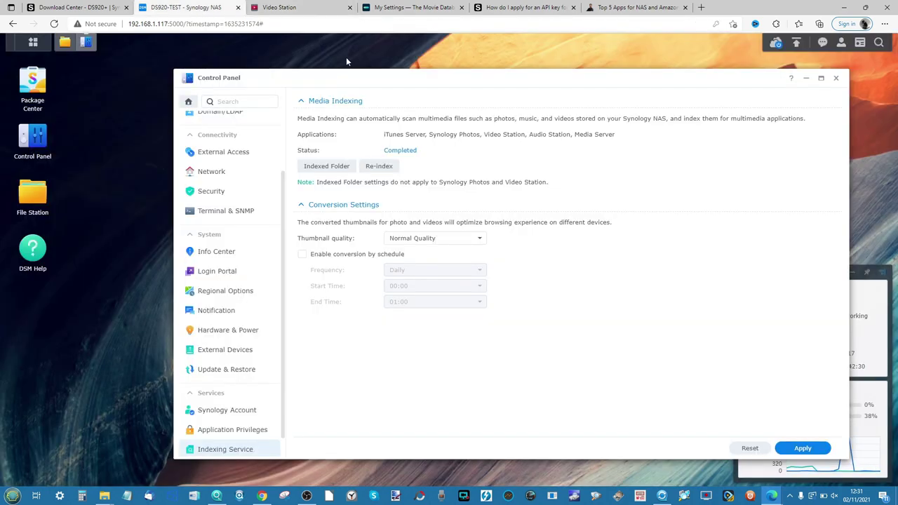
{"action": "left_click", "coordinate": [837, 79]}
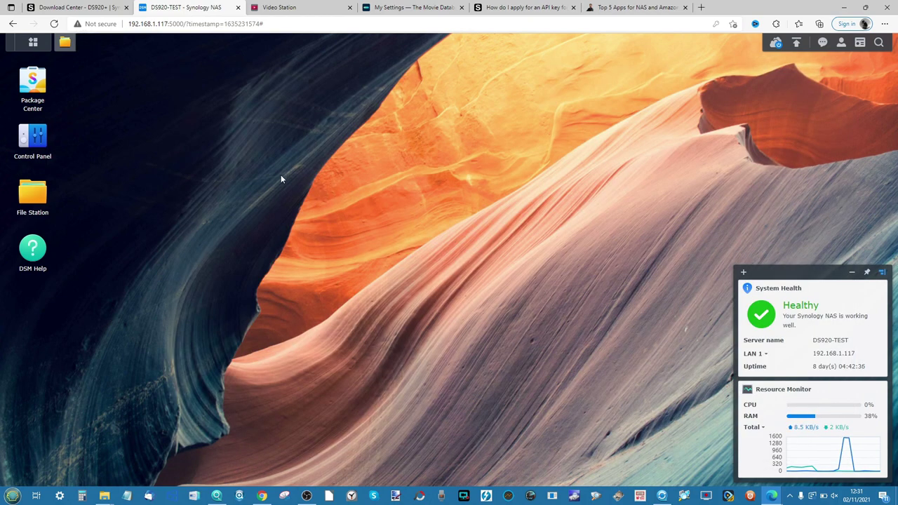
{"action": "left_click", "coordinate": [33, 42]}
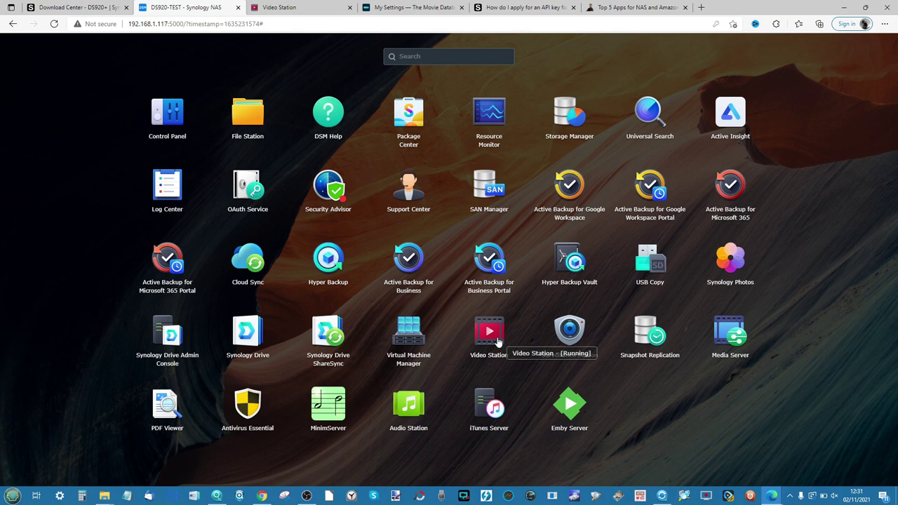
{"action": "left_click", "coordinate": [633, 411]}
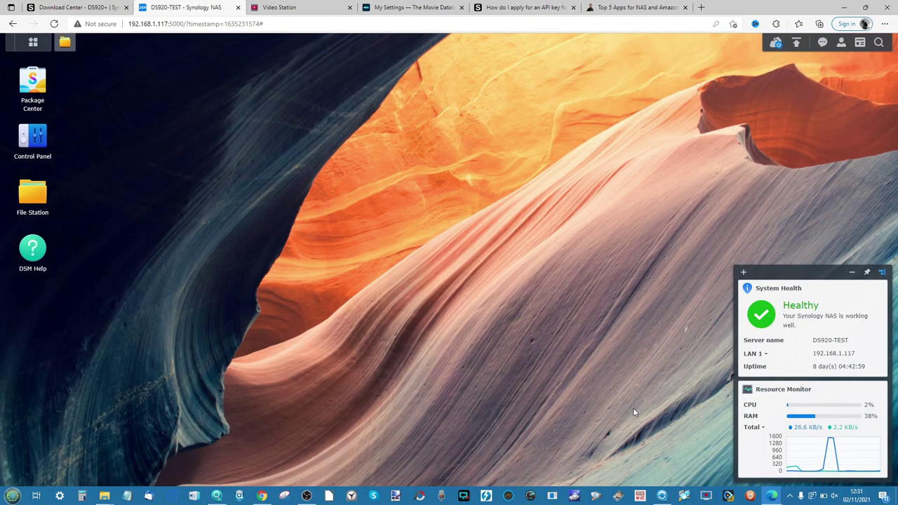